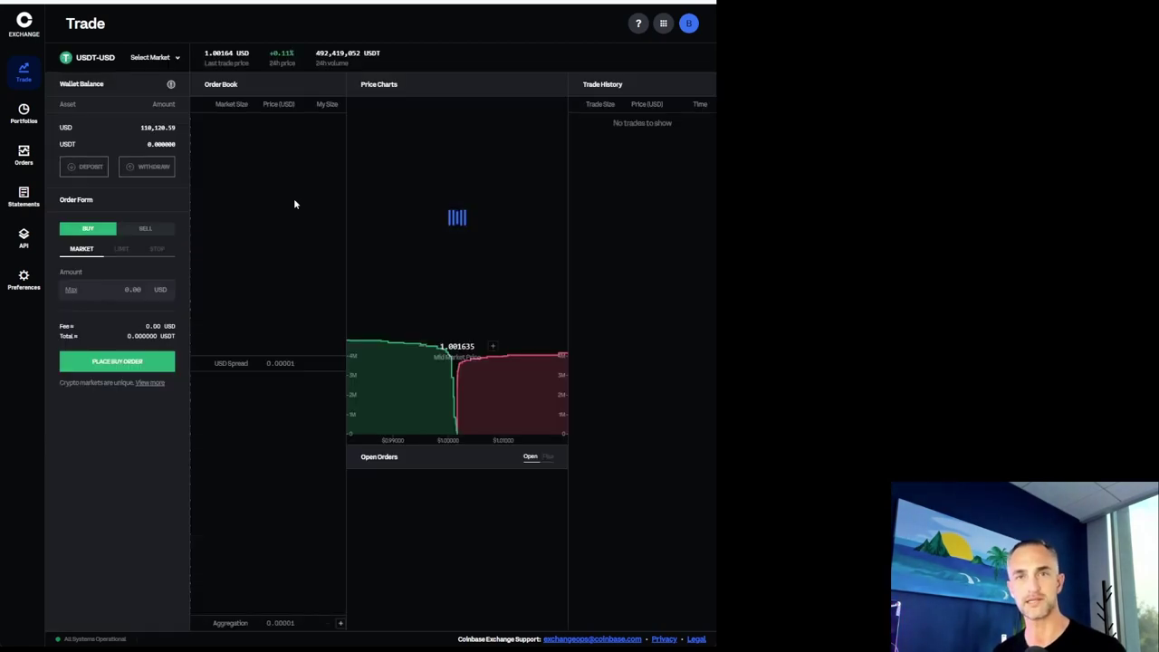
Step: Search 'rbn' in the market selector and switch Coinbase Exchange to RBN-USD
{"action": "left_click", "coordinate": [106, 60]}
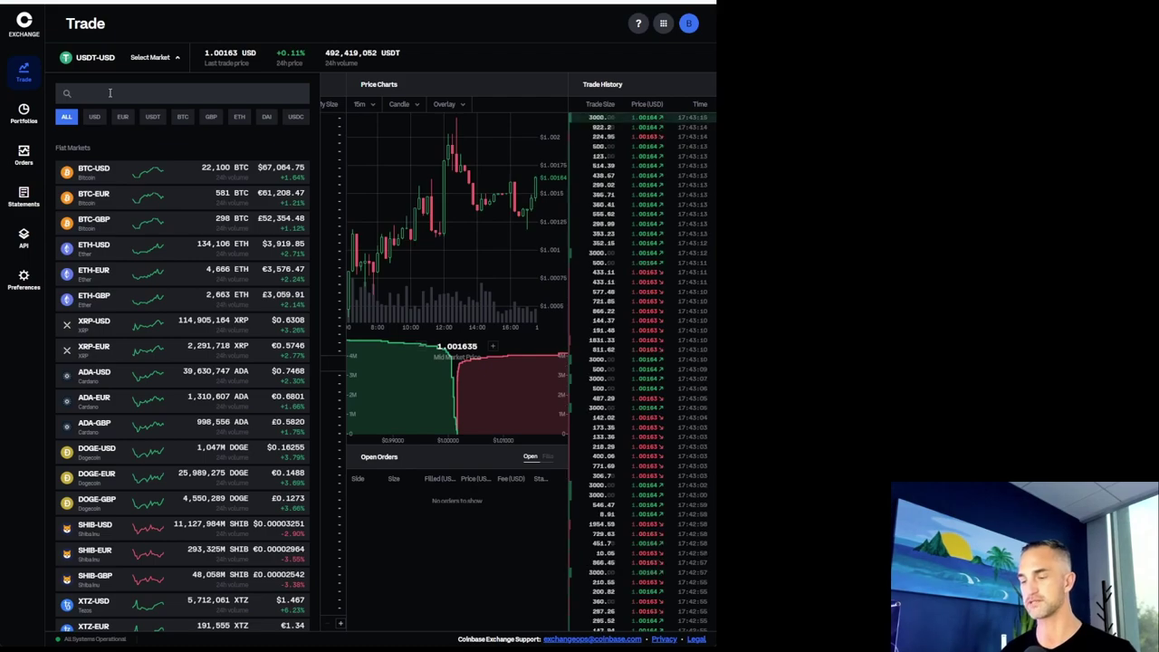
{"action": "type", "text": "rbn"}
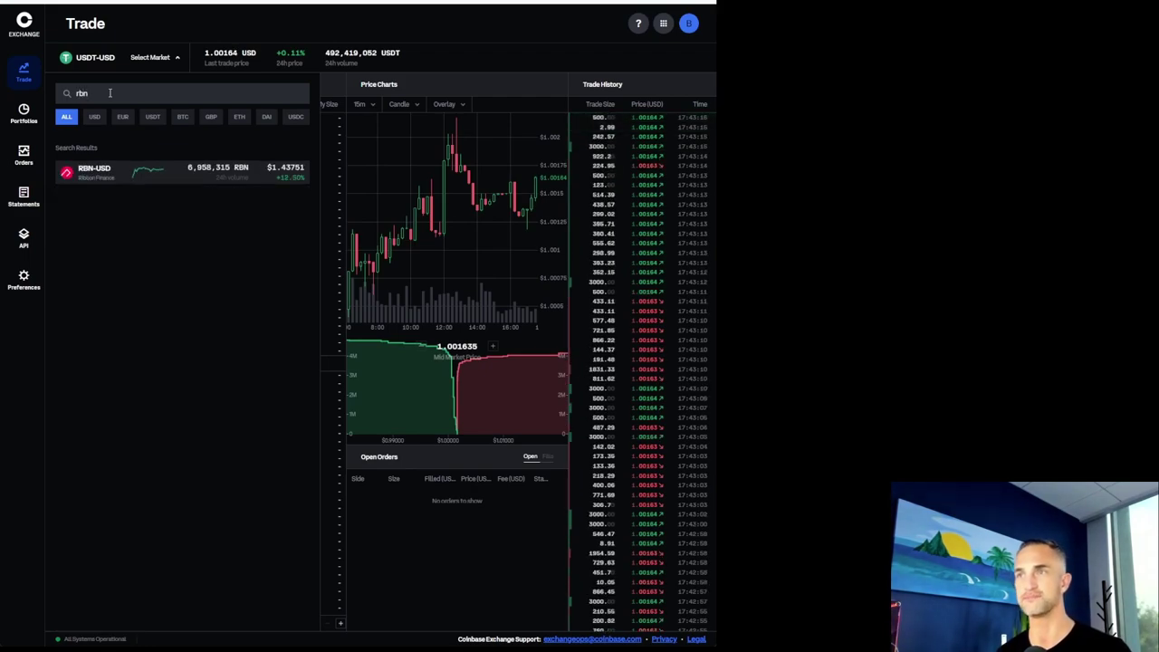
{"action": "left_click", "coordinate": [110, 178]}
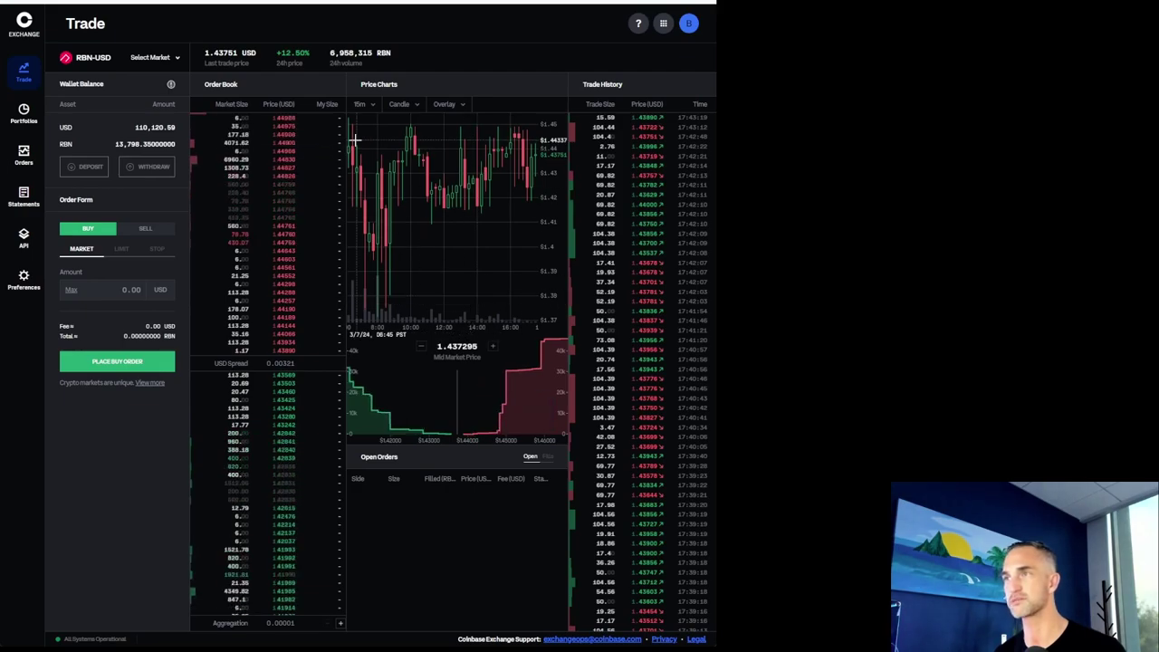
{"action": "left_click", "coordinate": [360, 104]}
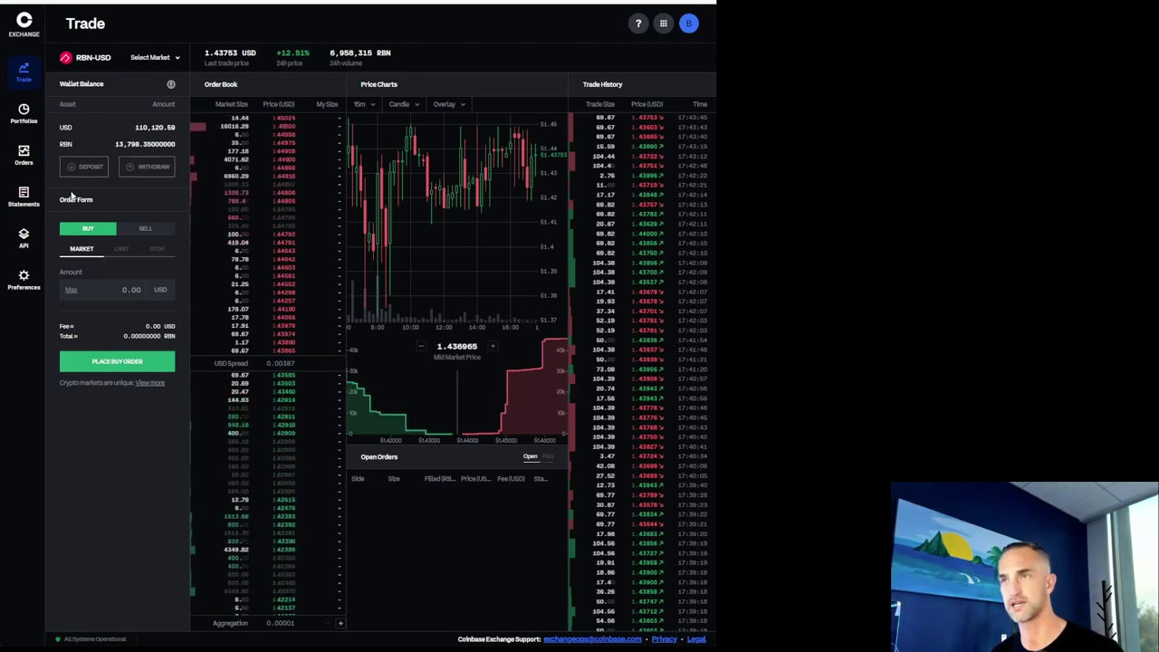
Step: Set up a limit buy at 1.44806 for the maximum affordable RBN
{"action": "left_click", "coordinate": [120, 255]}
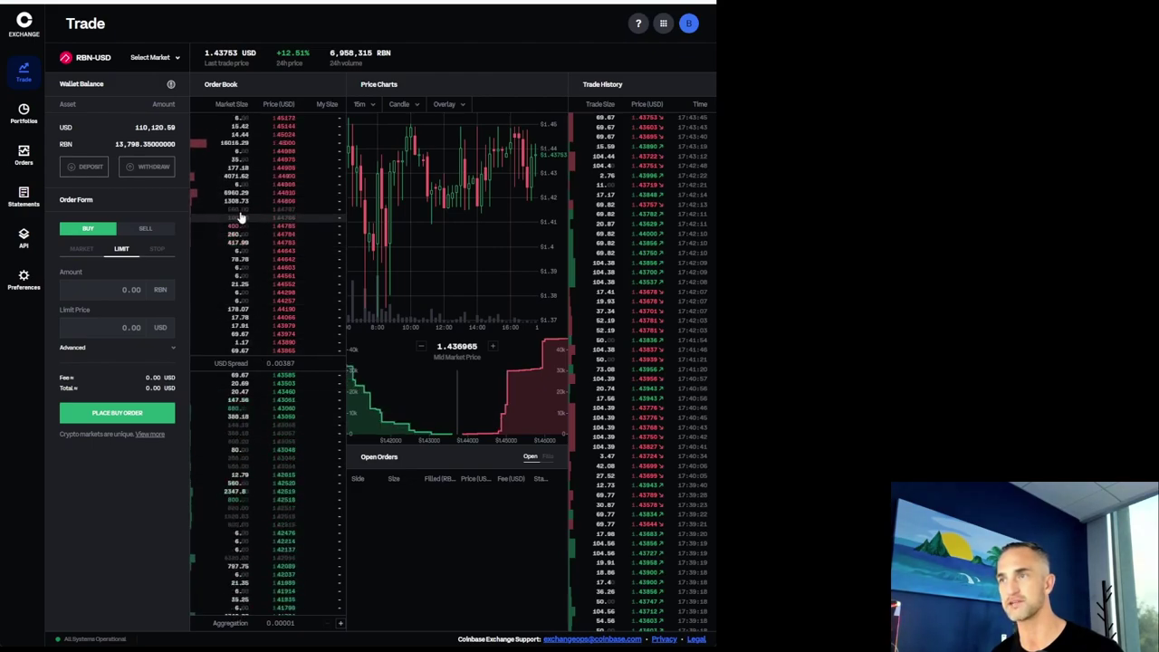
{"action": "left_click", "coordinate": [248, 264]}
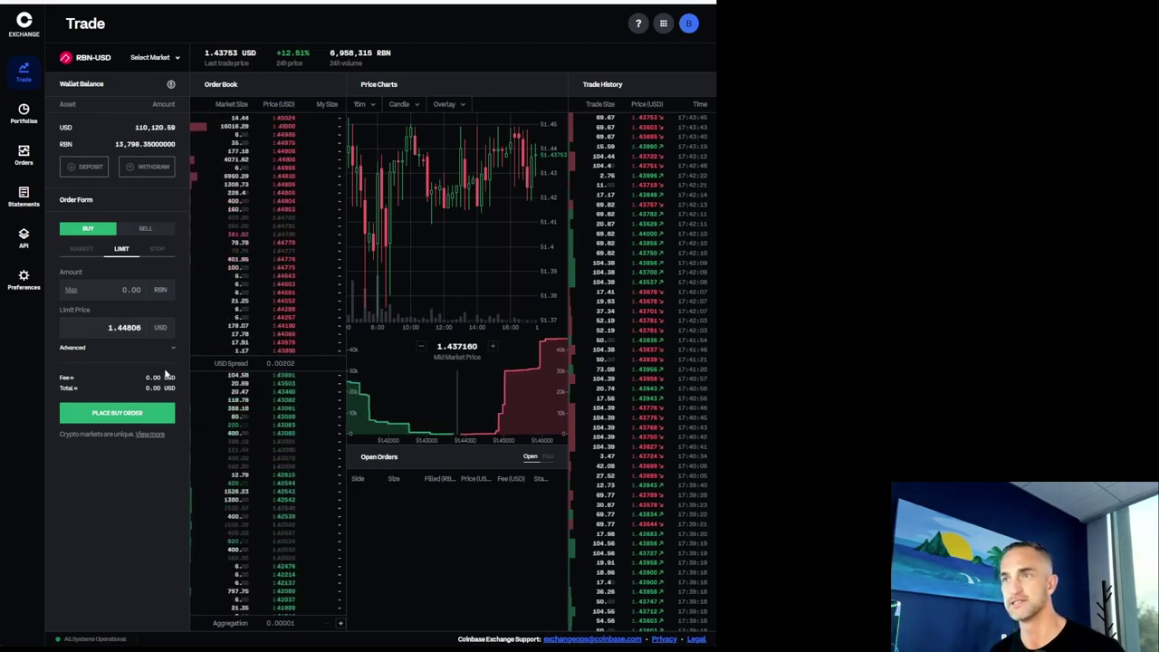
{"action": "left_click", "coordinate": [70, 290]}
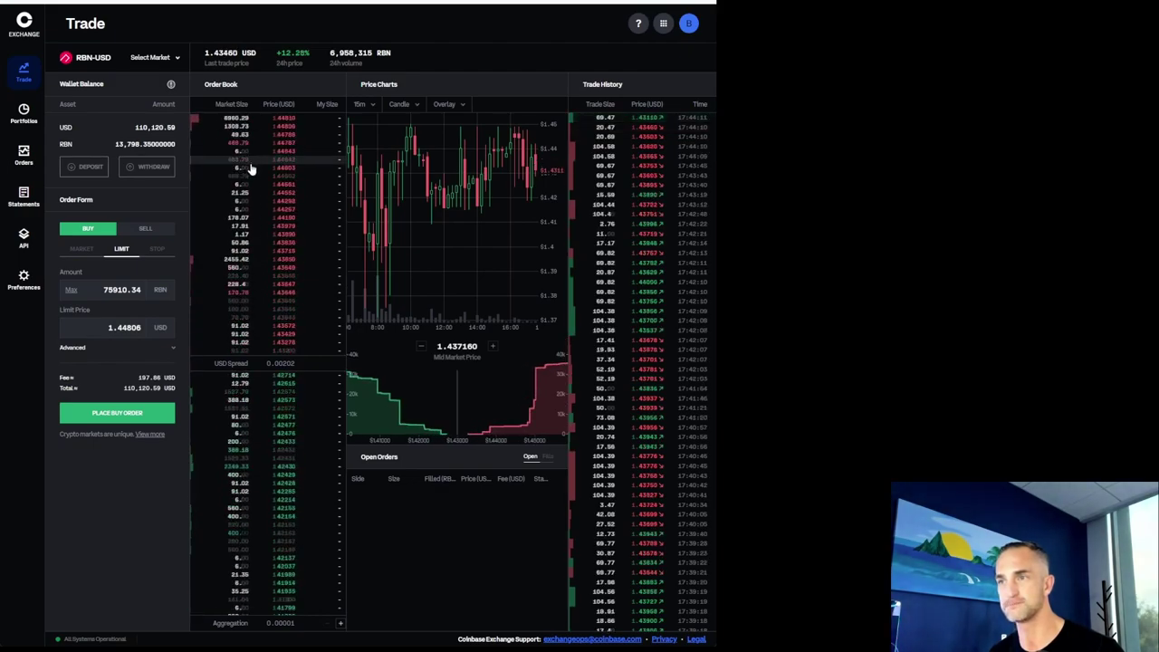
Step: Set advanced execution to Allow Taker and place the RBN limit buy
{"action": "left_click", "coordinate": [174, 349]}
{"action": "left_click", "coordinate": [90, 420]}
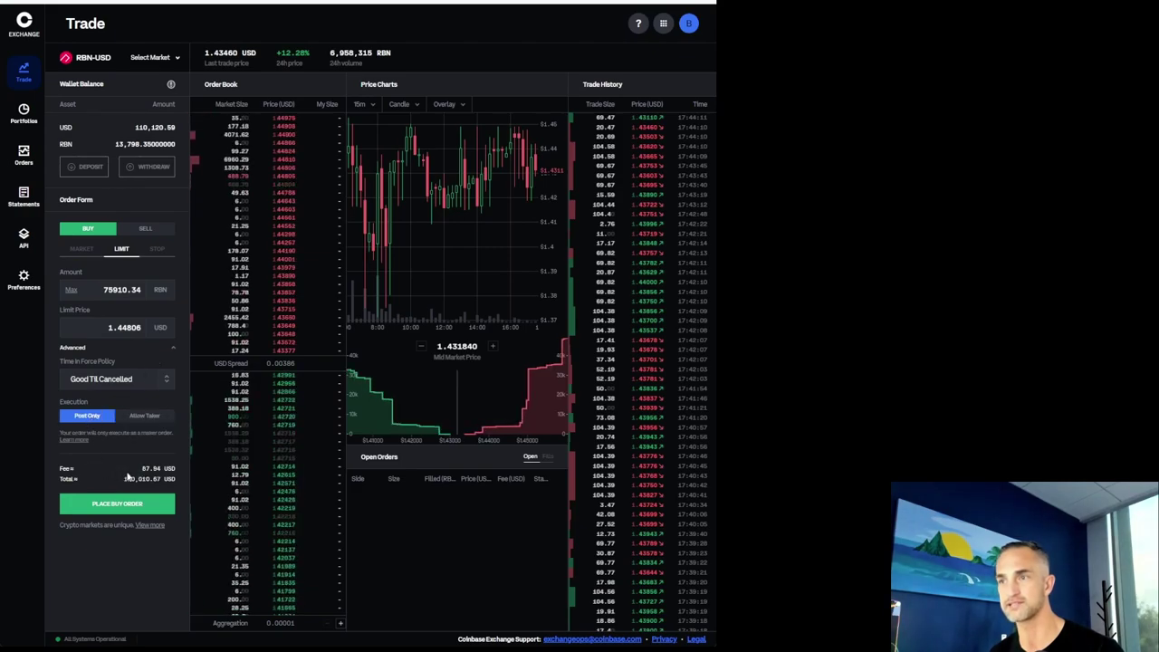
{"action": "left_click", "coordinate": [133, 417]}
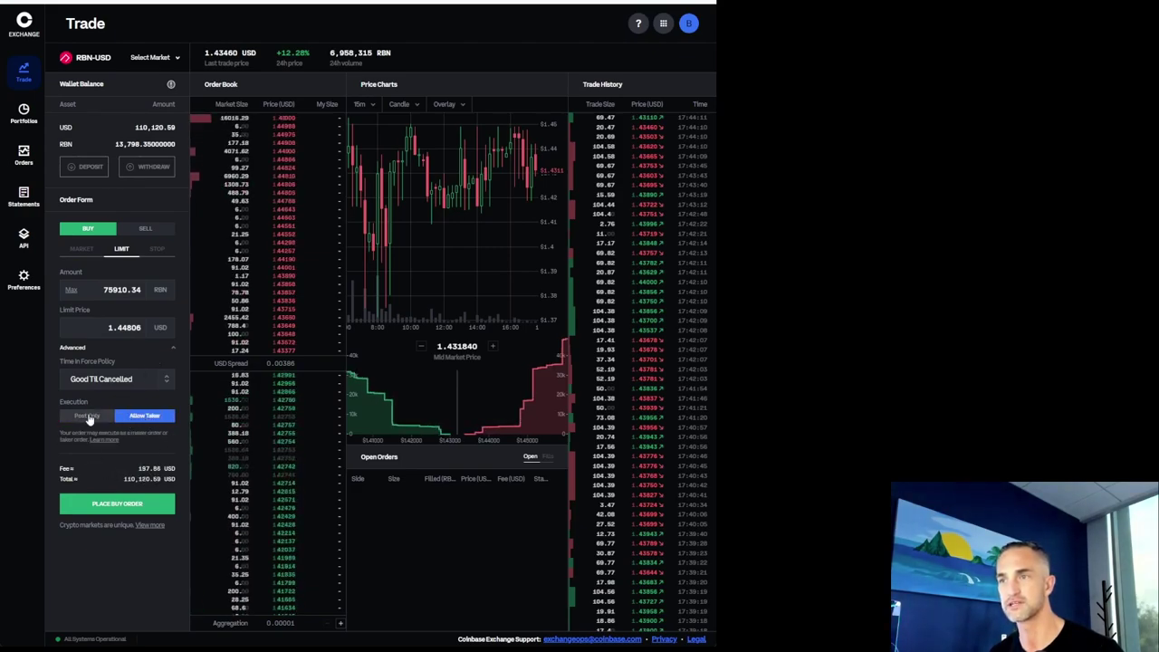
{"action": "left_click", "coordinate": [89, 418]}
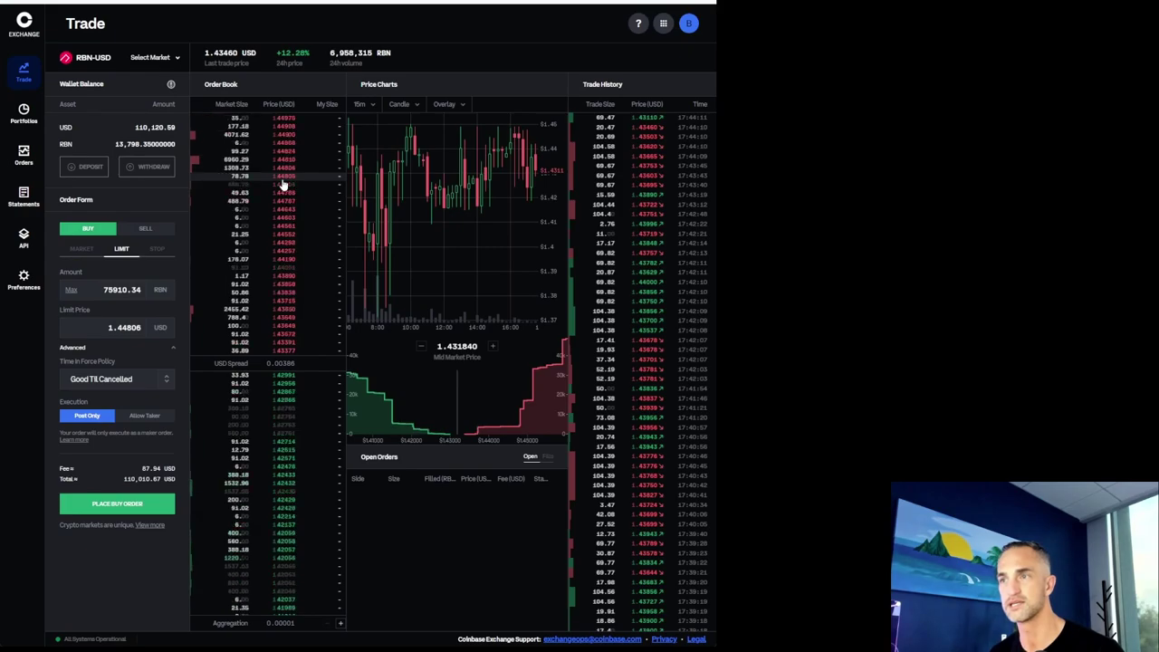
{"action": "left_click", "coordinate": [124, 509]}
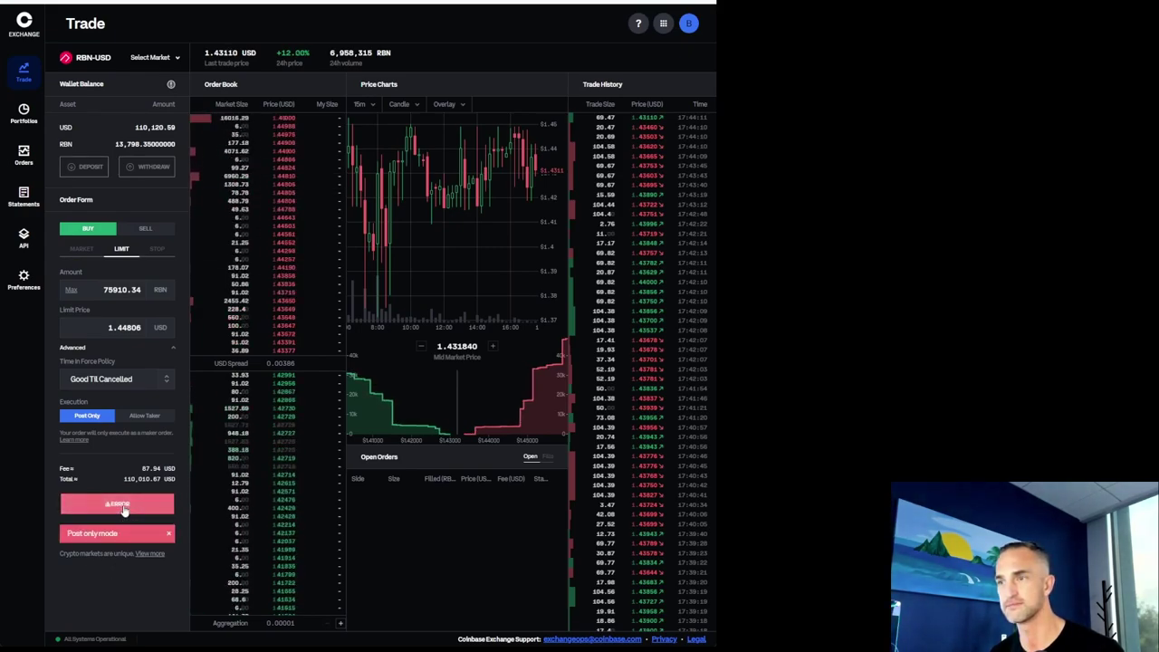
{"action": "left_click", "coordinate": [140, 416]}
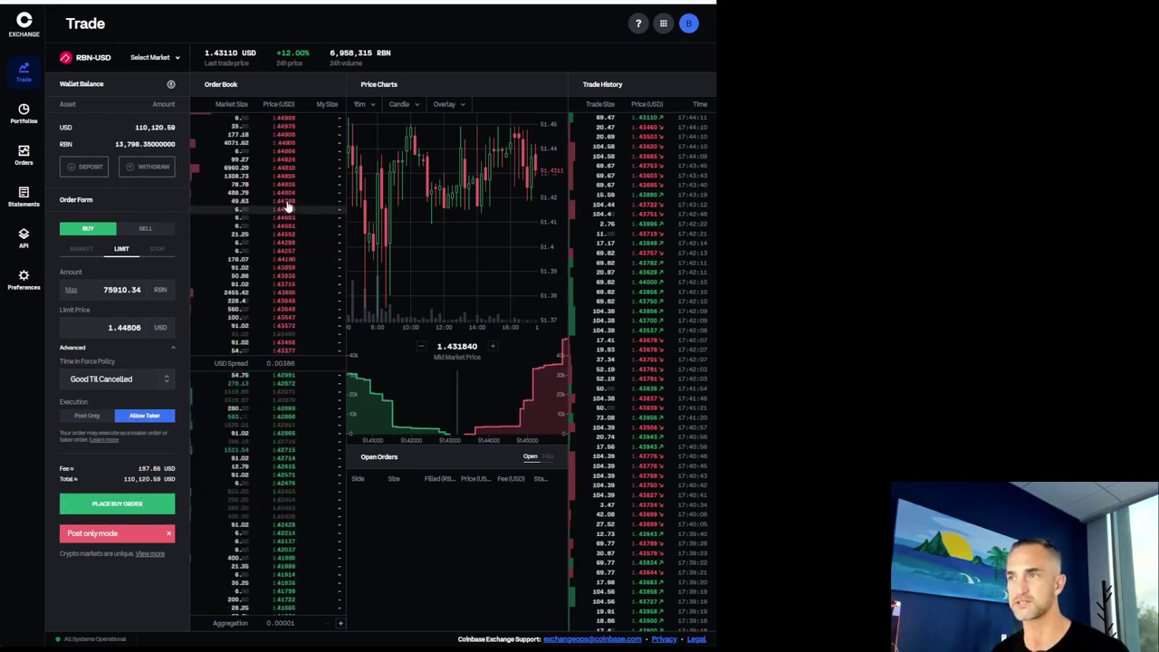
{"action": "left_click", "coordinate": [116, 504]}
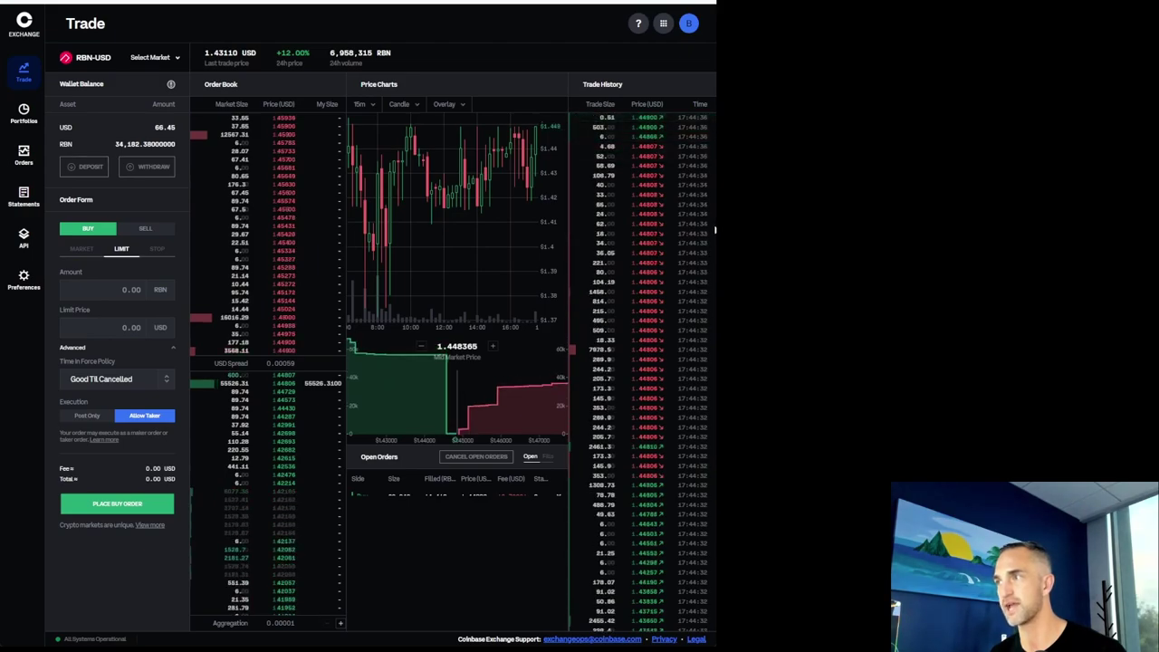
Step: Widen the Coinbase trading page to full width and zoom out the RBN chart
{"action": "left_click_drag", "start_coordinate": [714, 222], "coordinate": [1157, 222]}
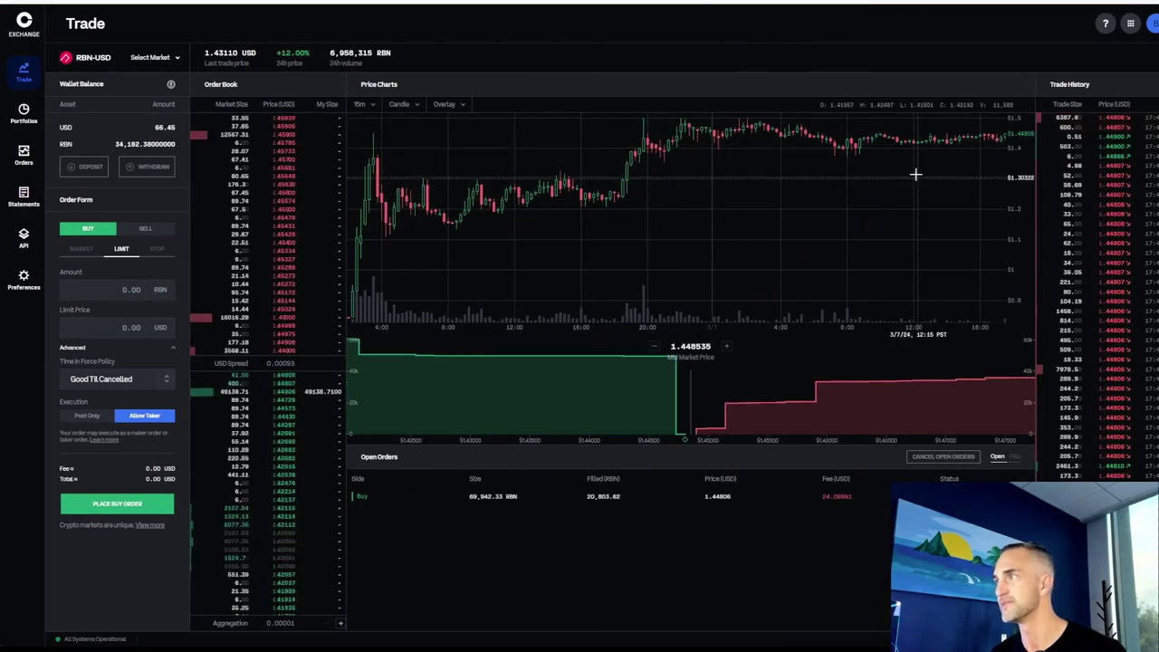
{"action": "scroll", "coordinate": [905, 196], "scroll_direction": "down", "scroll_amount": 5}
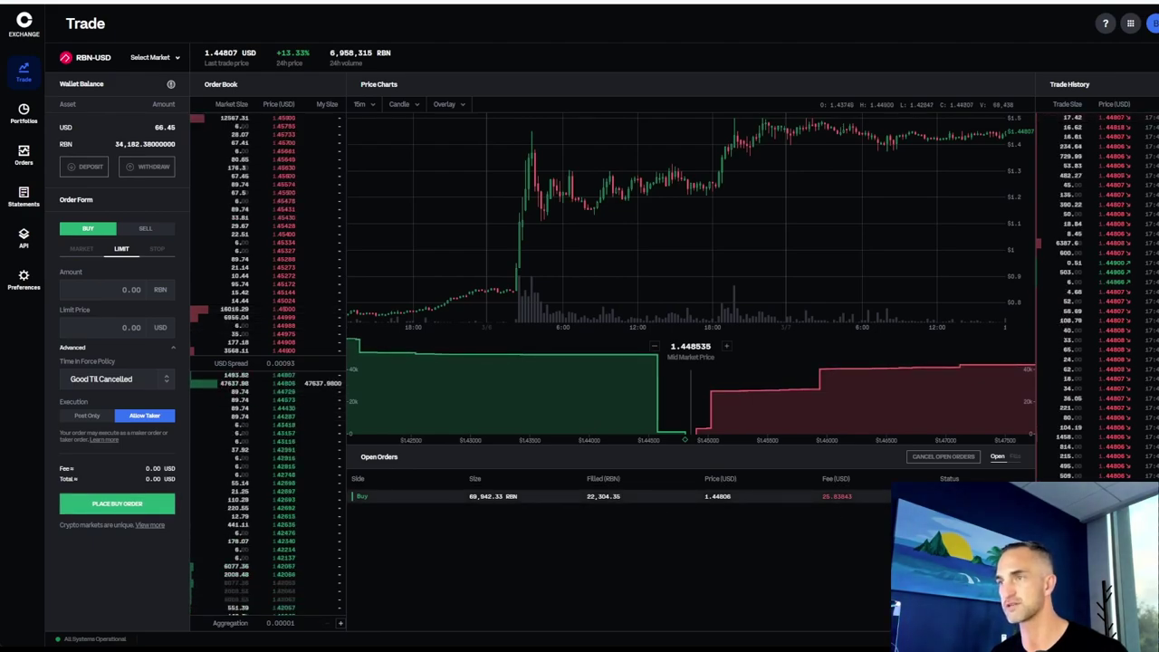
Step: Place a maximum-amount RBN limit buy at 1.45000
{"action": "left_click", "coordinate": [243, 254]}
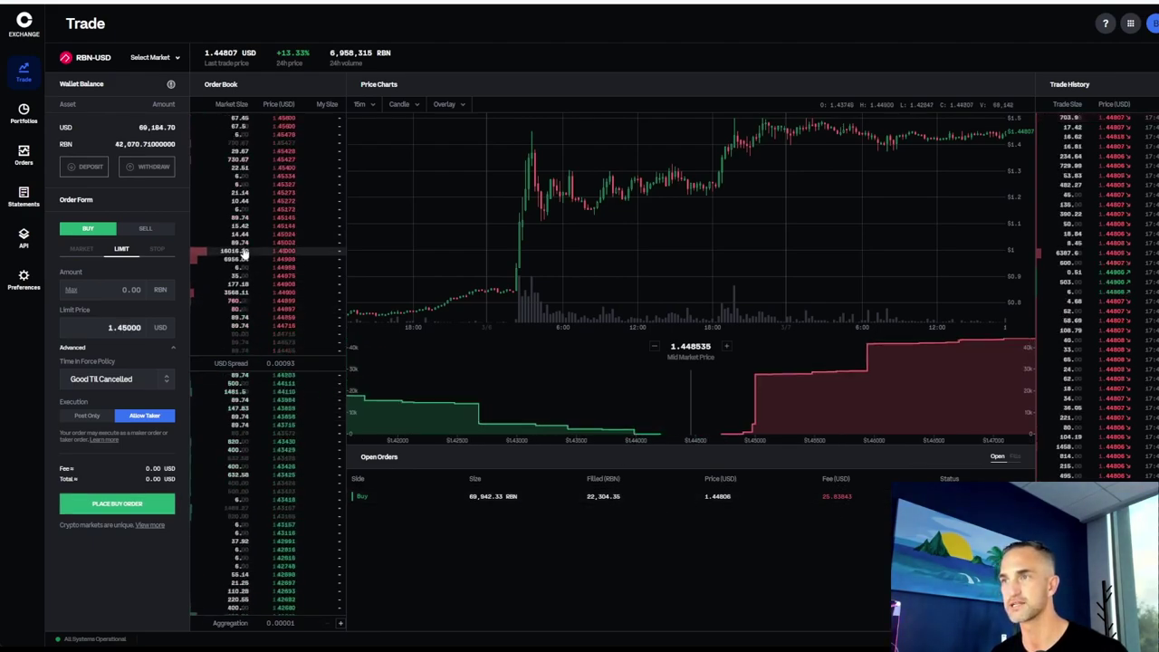
{"action": "left_click", "coordinate": [71, 290]}
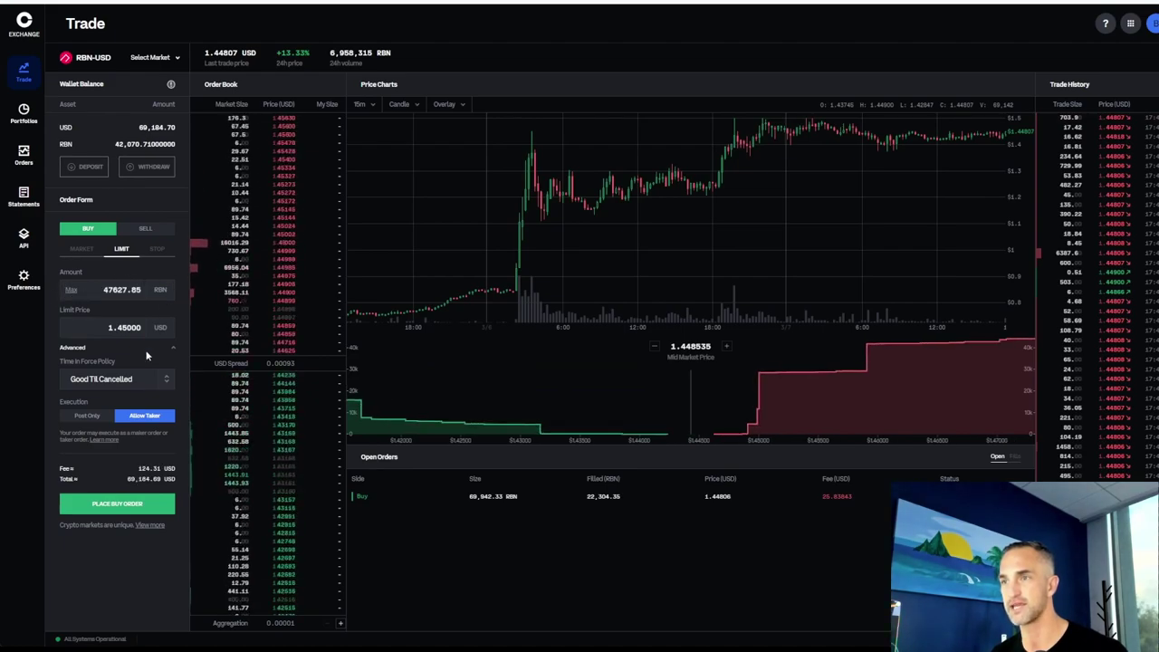
{"action": "left_click", "coordinate": [118, 504]}
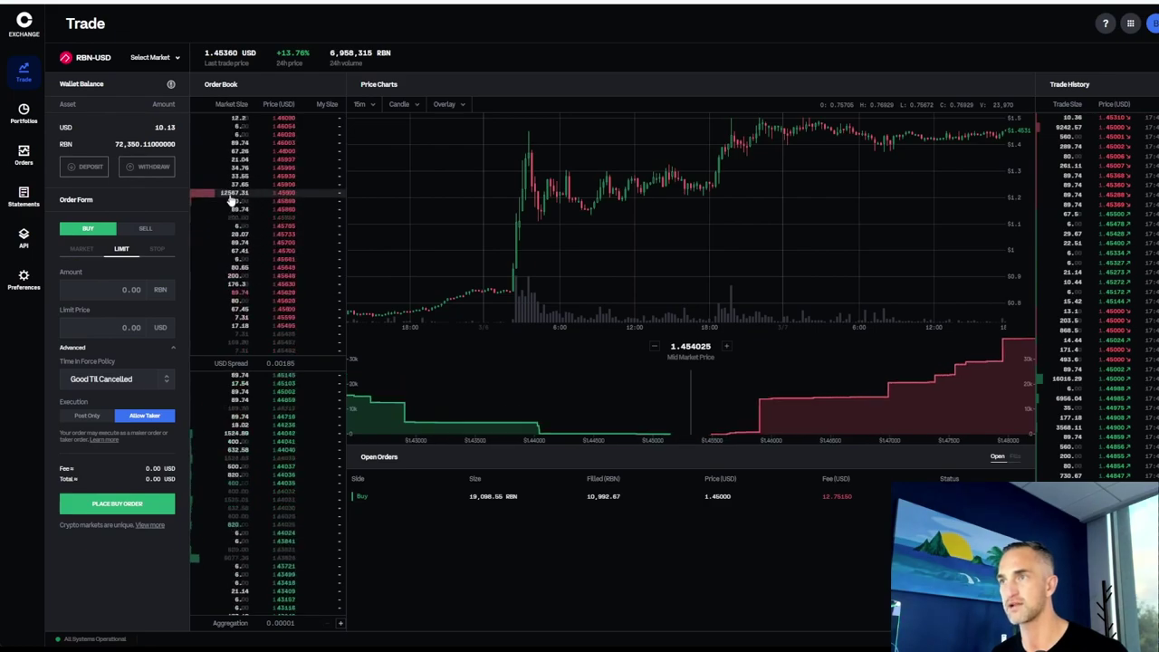
Step: Place another limit buy at 1.45906 for the maximum 8071.64 RBN
{"action": "left_click", "coordinate": [220, 211]}
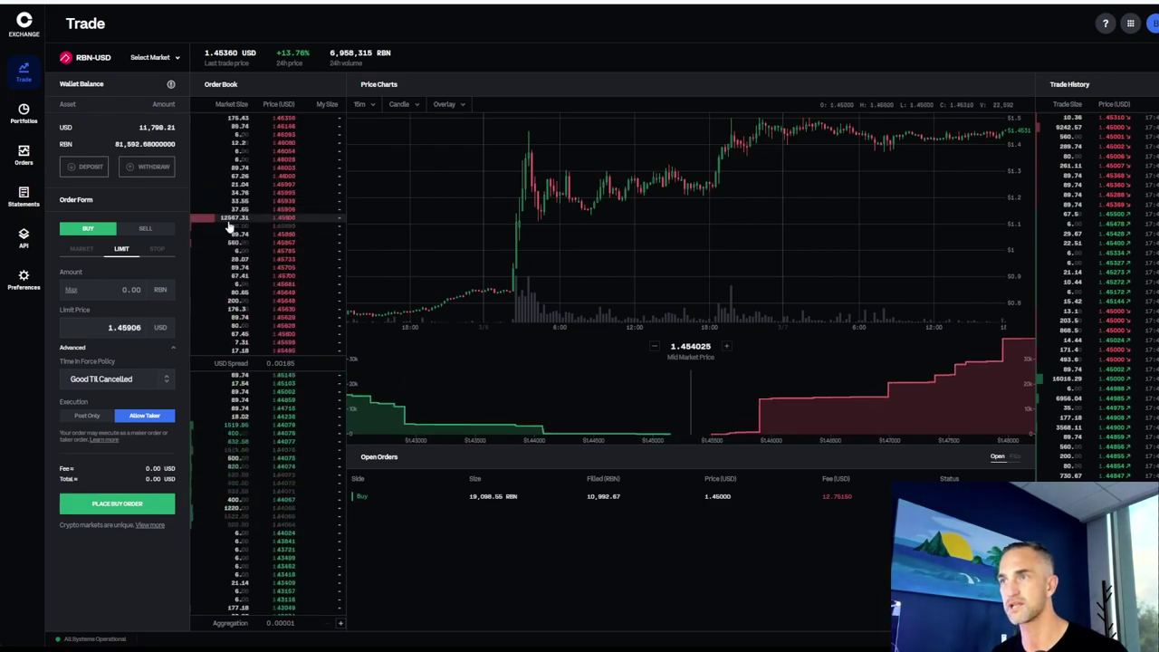
{"action": "double_click", "coordinate": [104, 326]}
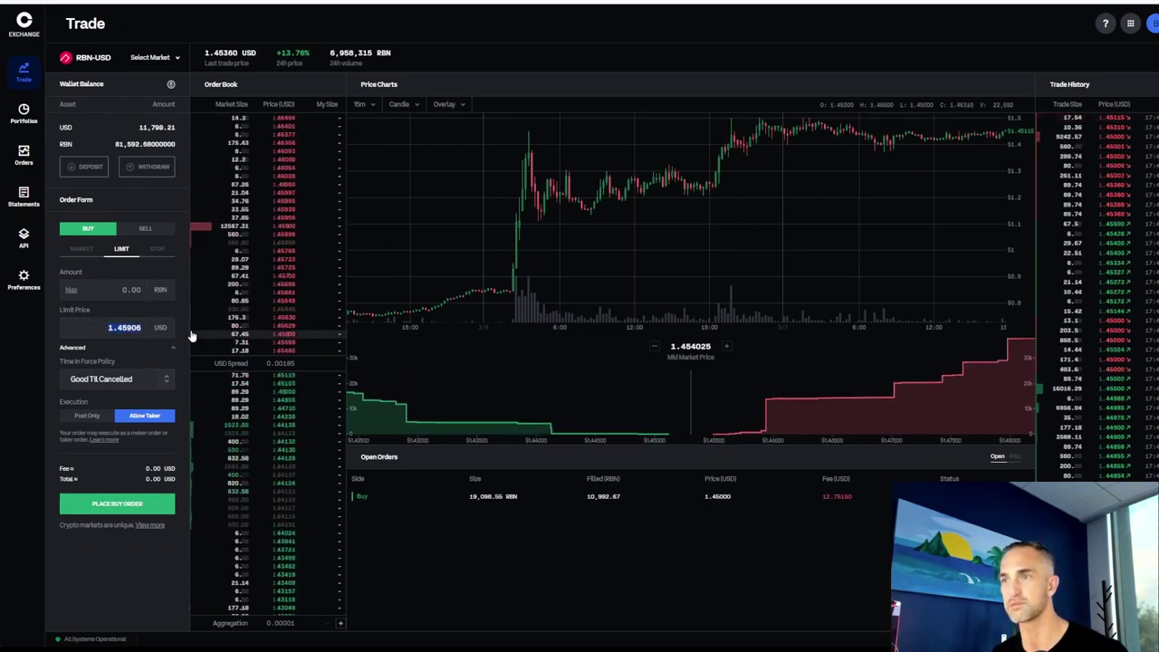
{"action": "left_click", "coordinate": [70, 289]}
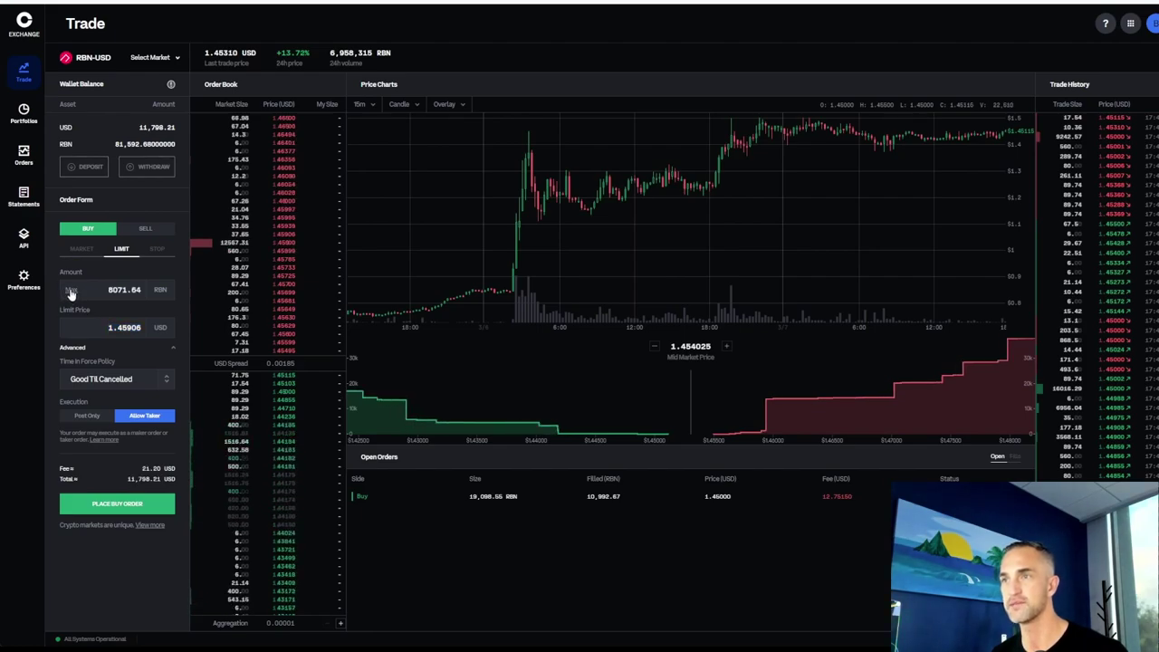
{"action": "left_click", "coordinate": [119, 507]}
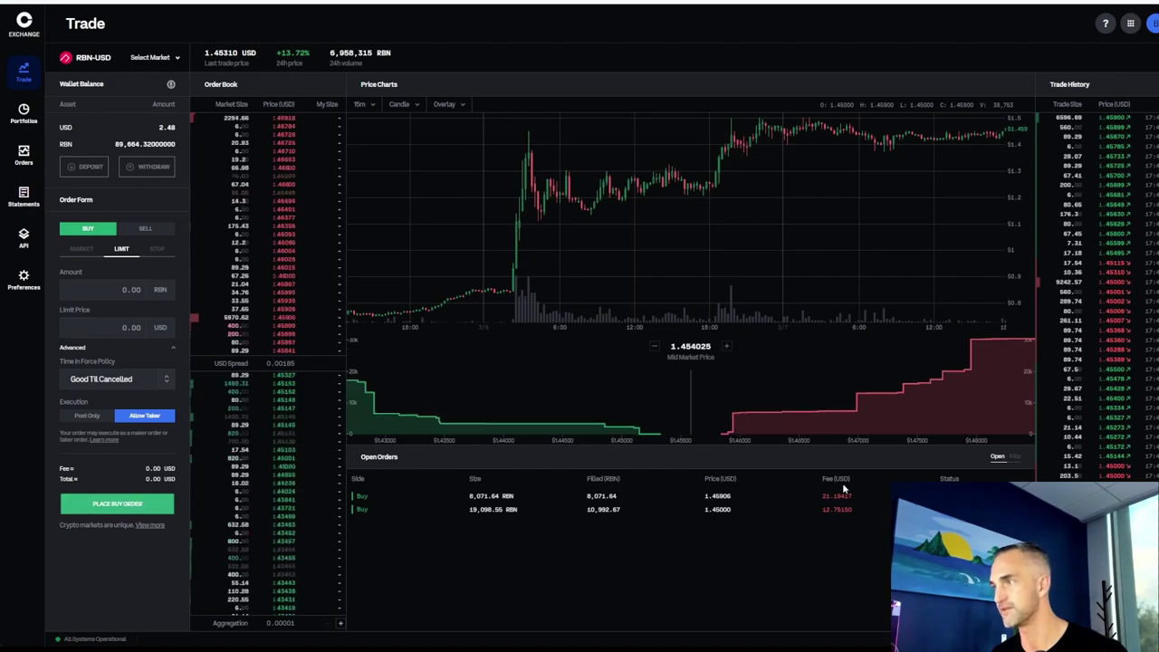
{"action": "left_click", "coordinate": [1000, 509]}
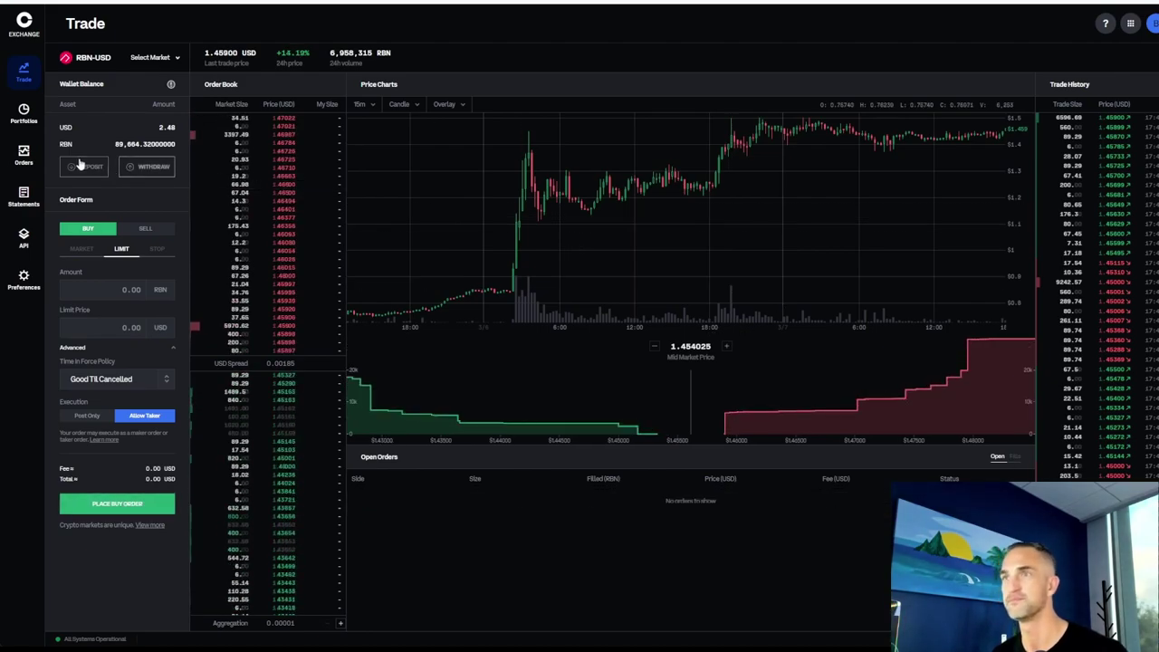
Step: Open Portfolios > Default Portfolio balances and widen the page to full width
{"action": "left_click", "coordinate": [23, 113]}
{"action": "left_click", "coordinate": [183, 181]}
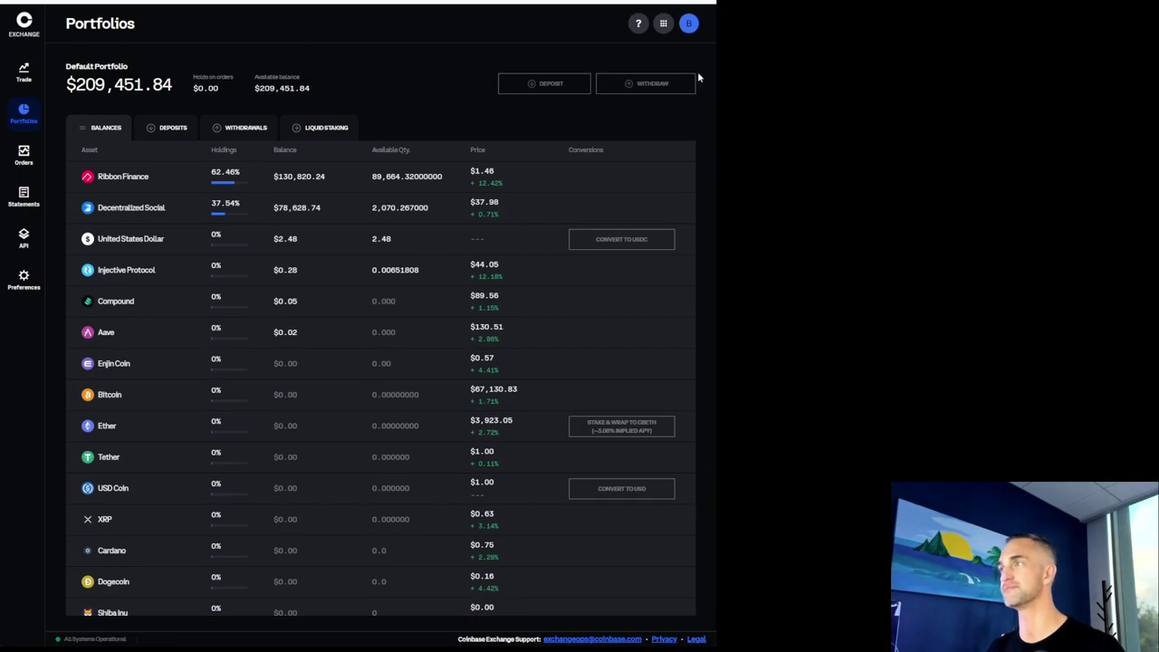
{"action": "left_click_drag", "start_coordinate": [714, 74], "coordinate": [1157, 74]}
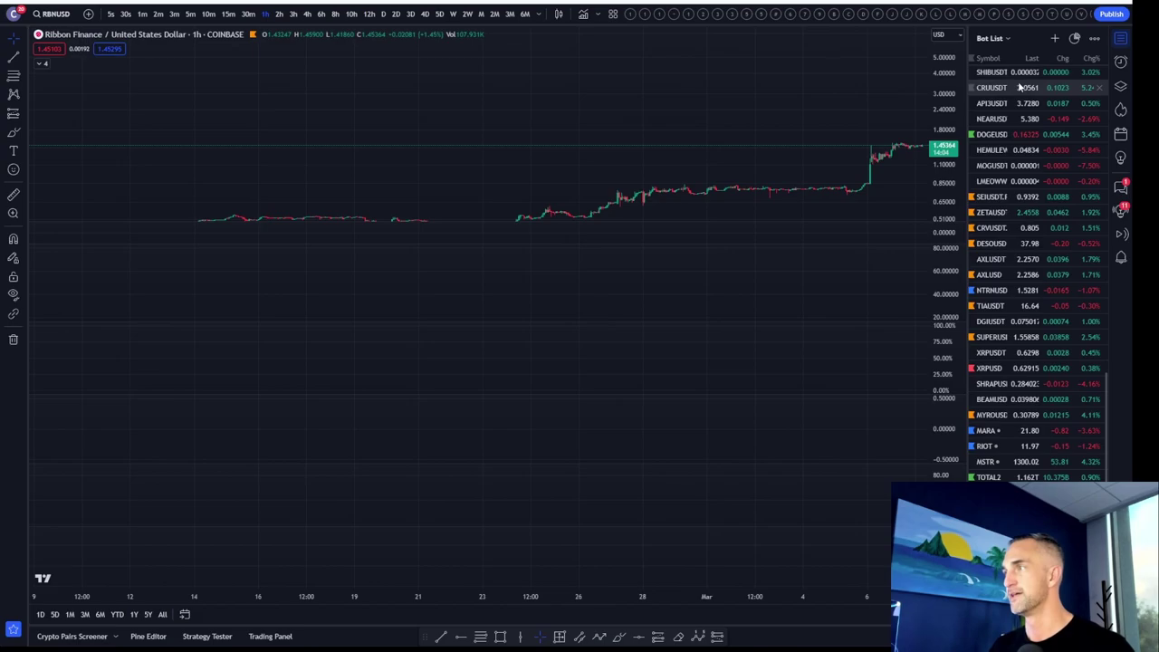
Step: Open the BTCUSDT chart from the watchlist and toggle the price pane maximized and restored
{"action": "scroll", "coordinate": [1014, 129], "scroll_direction": "up", "scroll_amount": 5}
{"action": "scroll", "coordinate": [1014, 128], "scroll_direction": "up", "scroll_amount": 5}
{"action": "left_click", "coordinate": [996, 92]}
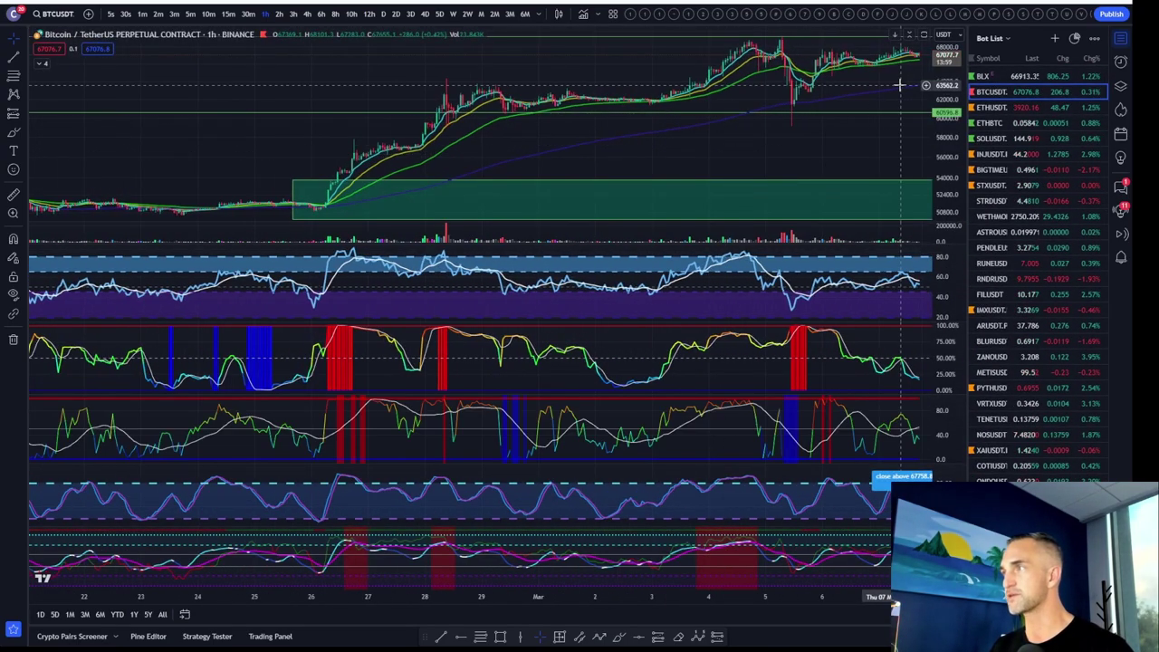
{"action": "double_click", "coordinate": [869, 136]}
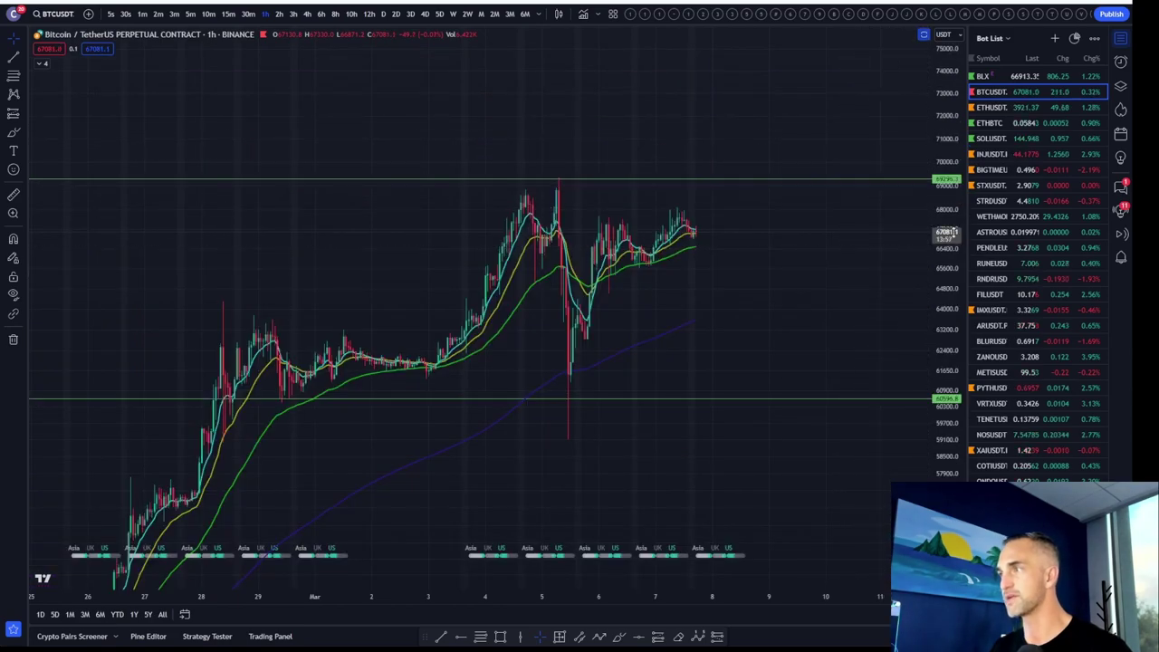
{"action": "scroll", "coordinate": [831, 279], "scroll_direction": "up", "scroll_amount": 3}
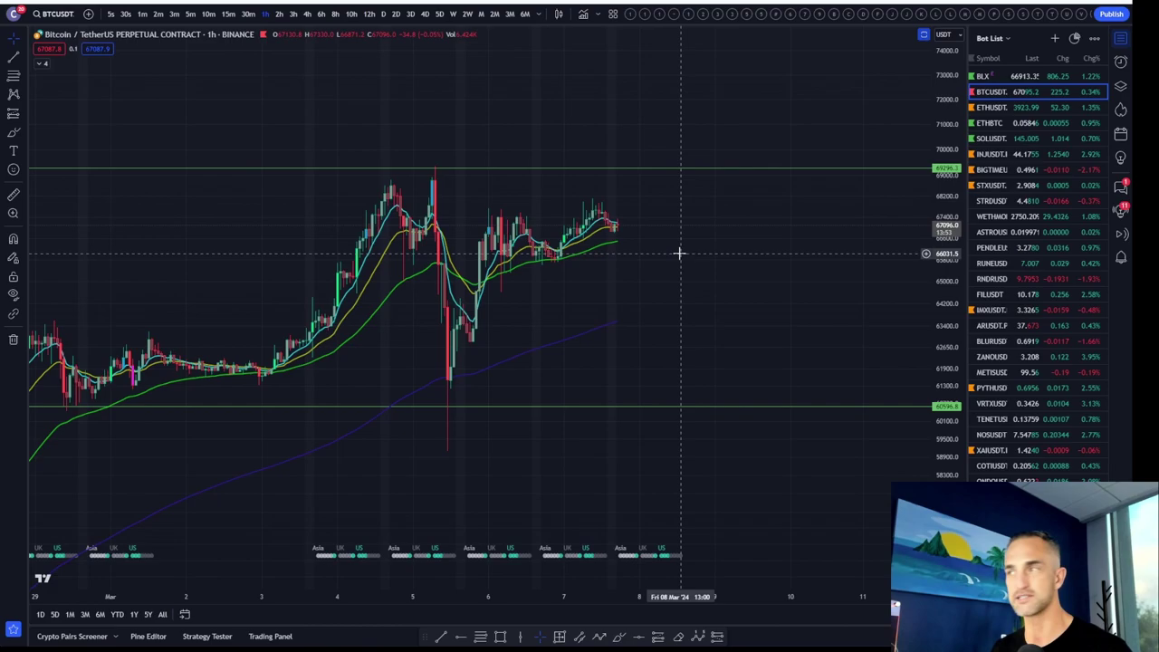
{"action": "double_click", "coordinate": [678, 252]}
{"action": "scroll", "coordinate": [631, 399], "scroll_direction": "up", "scroll_amount": 2}
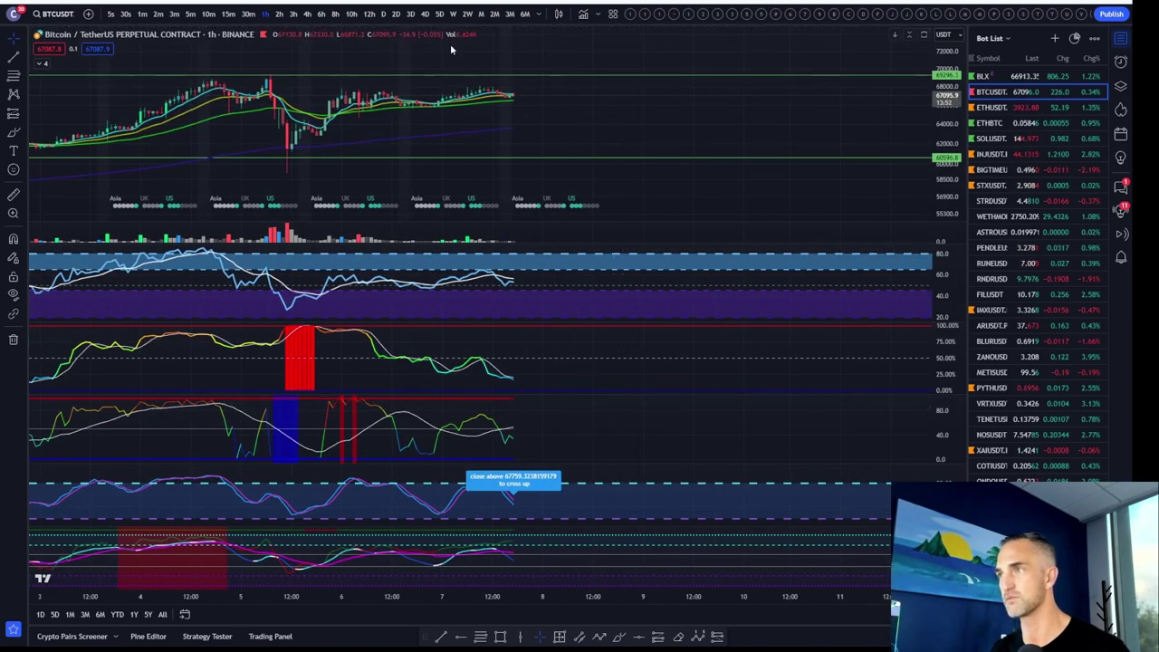
{"action": "scroll", "coordinate": [554, 385], "scroll_direction": "down", "scroll_amount": 2}
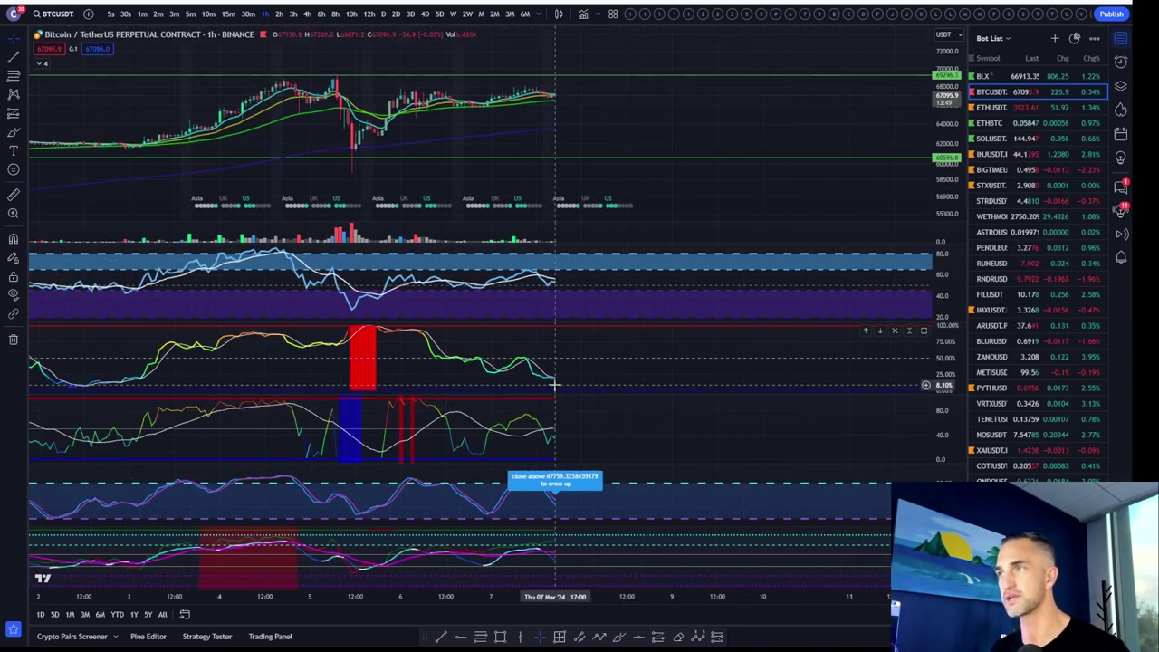
{"action": "scroll", "coordinate": [554, 385], "scroll_direction": "down", "scroll_amount": 1}
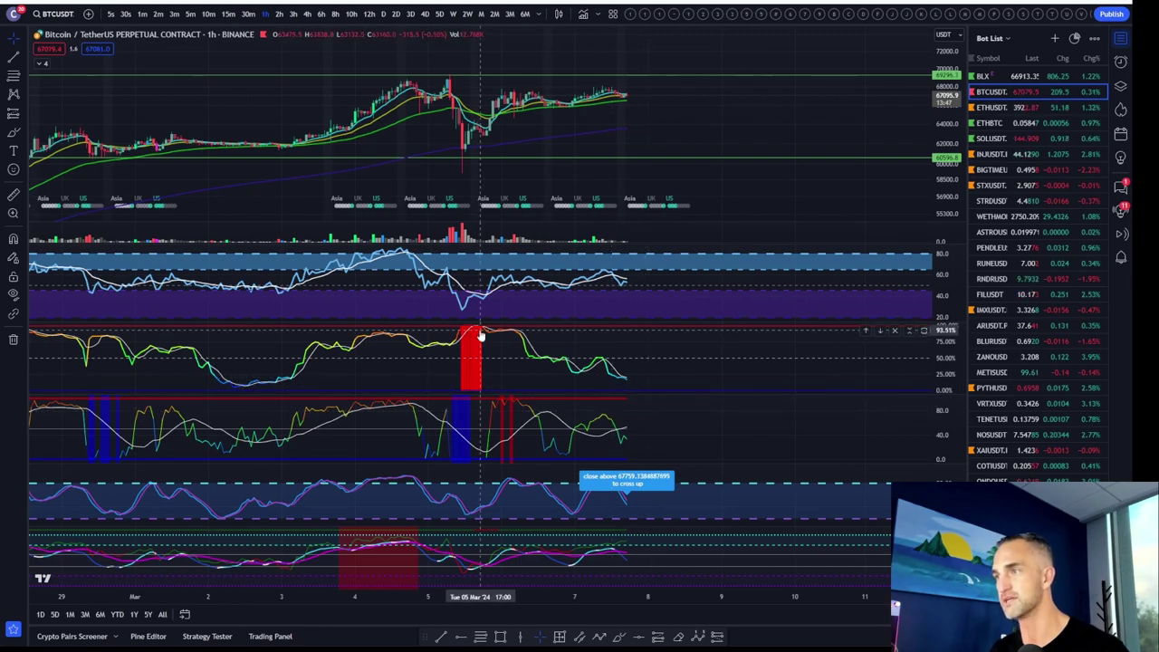
Step: Inspect the oscillator panes, ending with the price pane maximized and zoomed out
{"action": "double_click", "coordinate": [657, 374]}
{"action": "scroll", "coordinate": [633, 362], "scroll_direction": "up", "scroll_amount": 2}
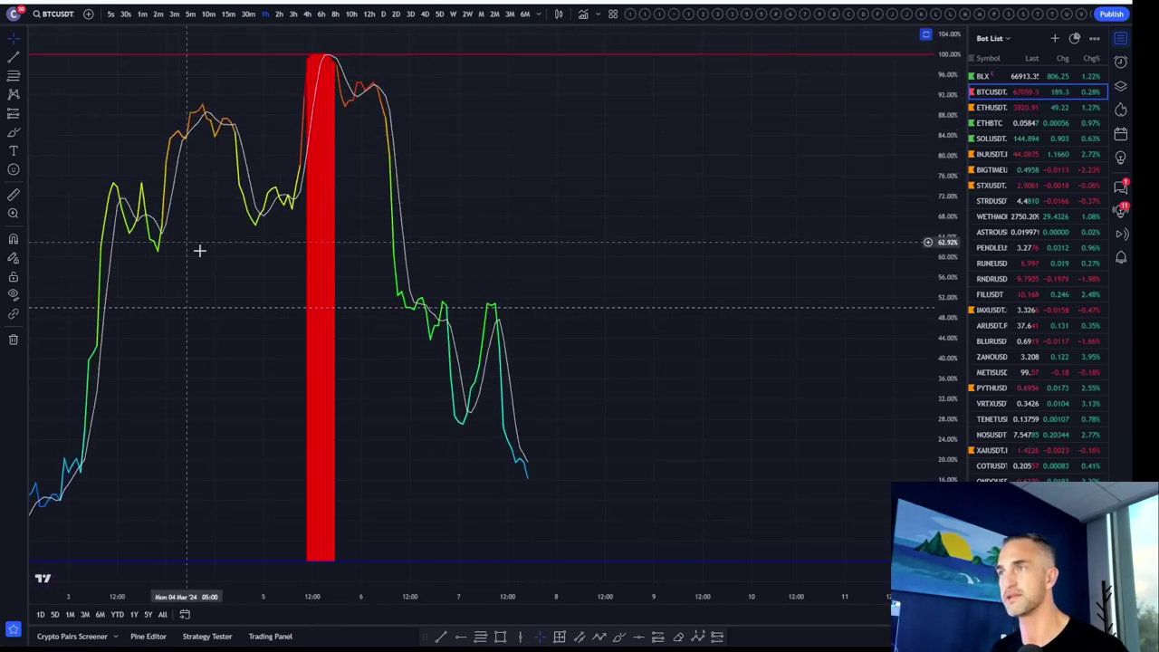
{"action": "double_click", "coordinate": [653, 362]}
{"action": "double_click", "coordinate": [594, 107]}
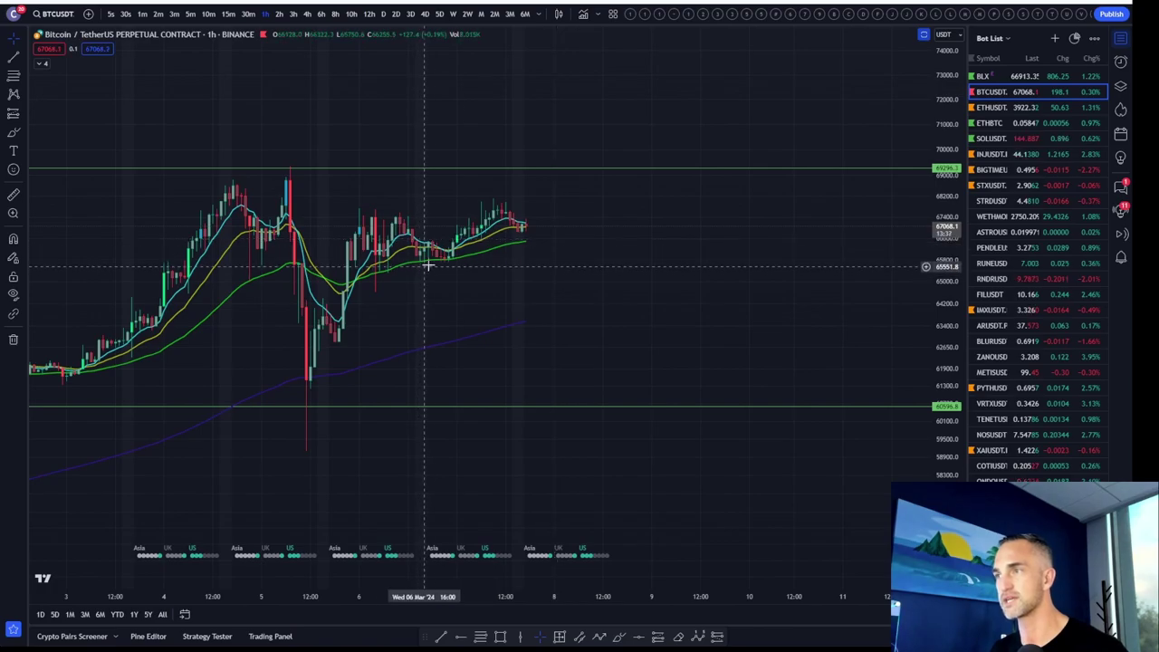
{"action": "scroll", "coordinate": [540, 240], "scroll_direction": "down", "scroll_amount": 3}
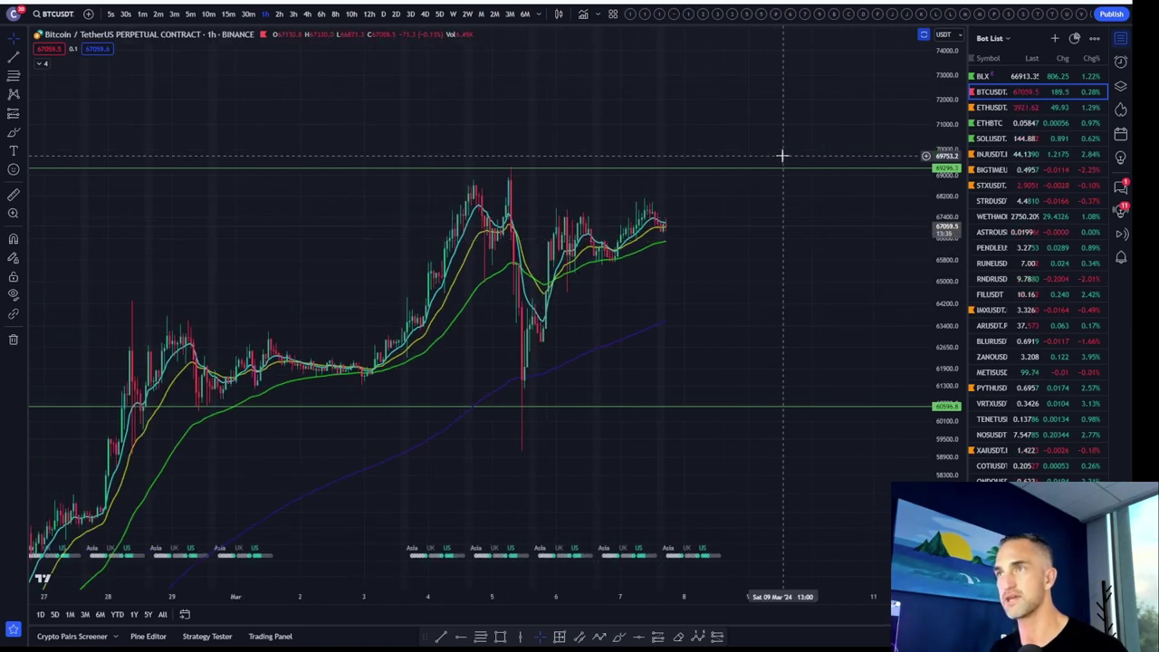
{"action": "double_click", "coordinate": [797, 272]}
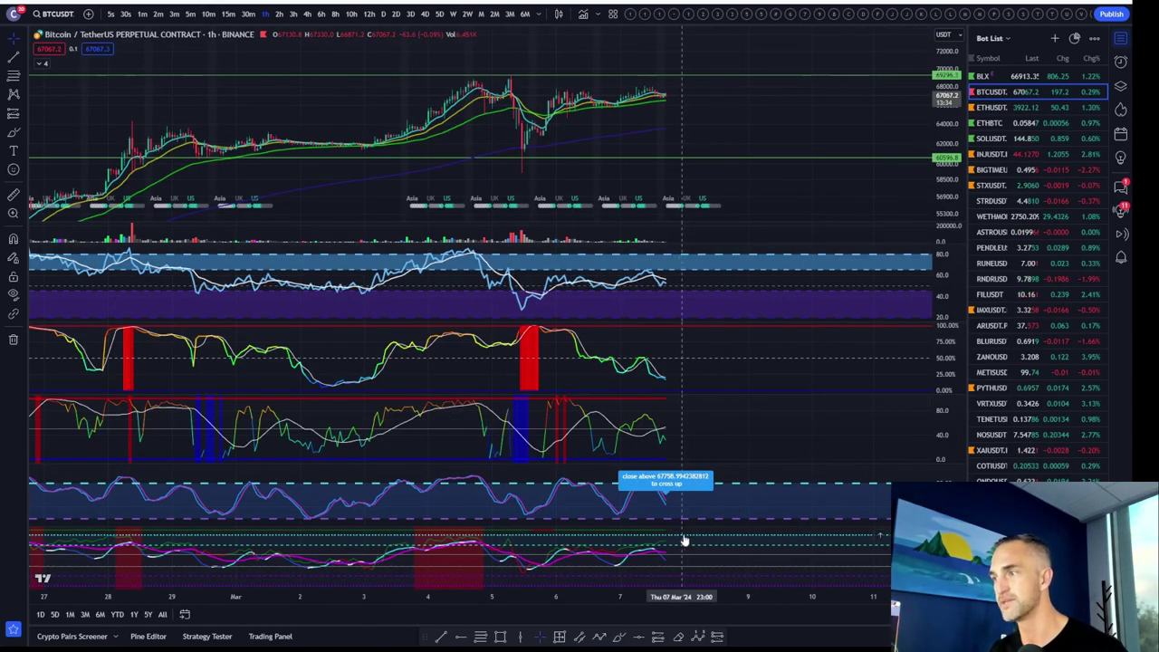
{"action": "double_click", "coordinate": [724, 512]}
{"action": "scroll", "coordinate": [615, 507], "scroll_direction": "up", "scroll_amount": 2}
{"action": "scroll", "coordinate": [665, 411], "scroll_direction": "up", "scroll_amount": 1}
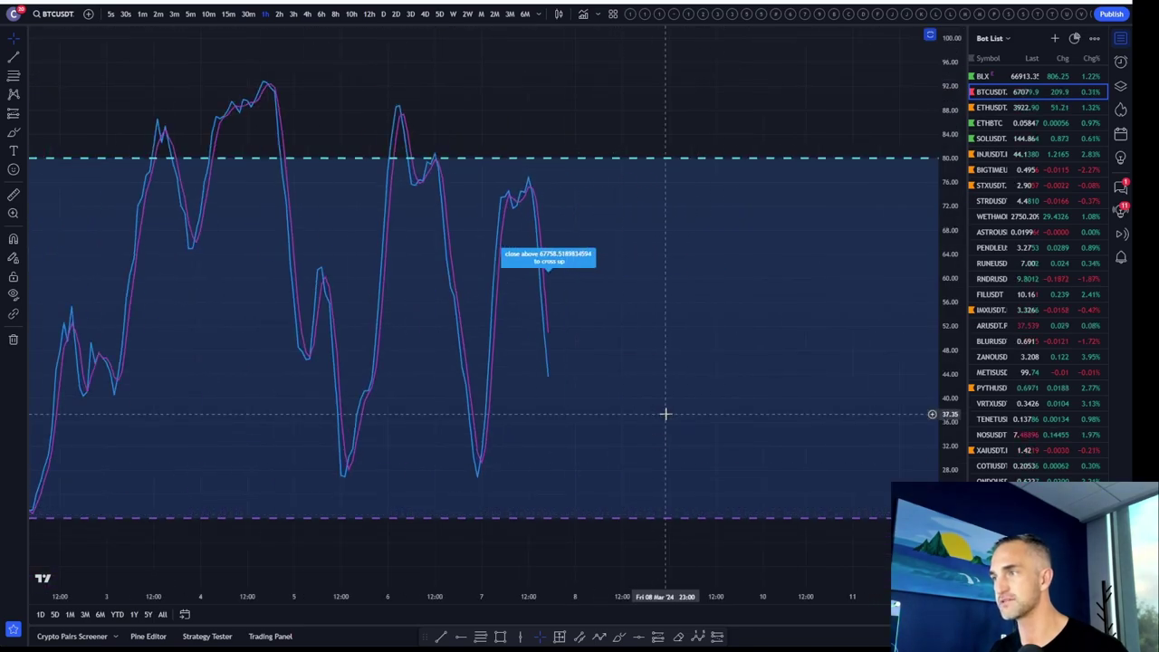
{"action": "double_click", "coordinate": [665, 411]}
{"action": "double_click", "coordinate": [617, 127]}
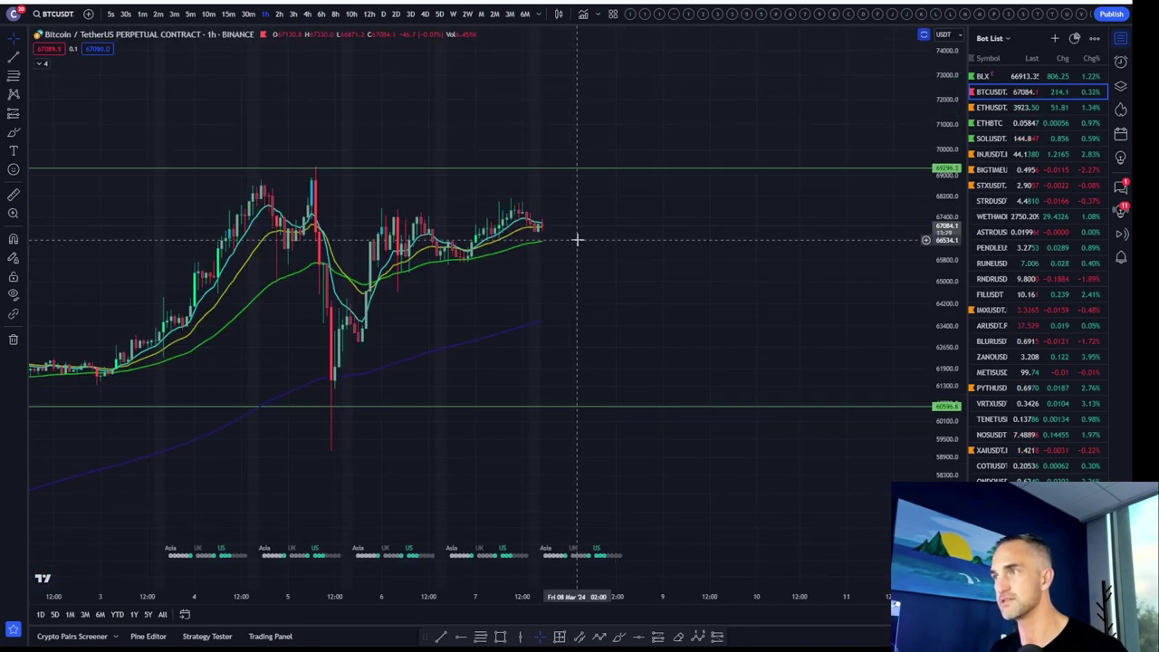
{"action": "scroll", "coordinate": [576, 238], "scroll_direction": "down", "scroll_amount": 1}
{"action": "scroll", "coordinate": [564, 201], "scroll_direction": "down", "scroll_amount": 1}
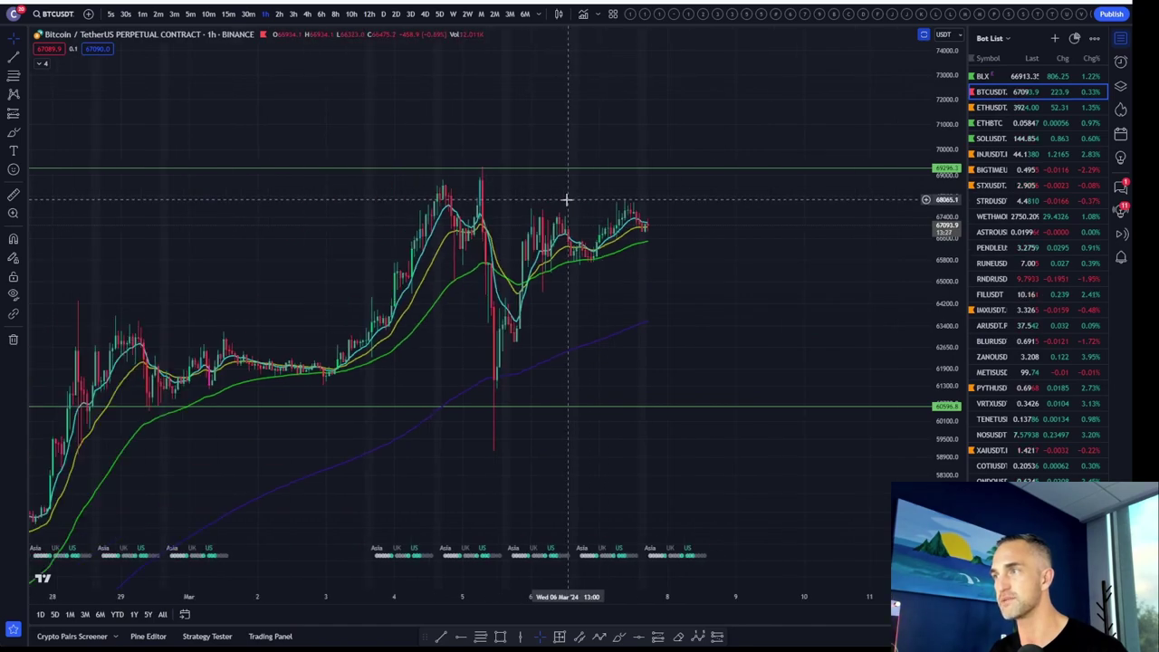
Step: Measure Bitcoin's rise from the last candle to the upper green line: 4.16% over 23 bars
{"action": "left_click_drag", "start_coordinate": [688, 207], "coordinate": [623, 203]}
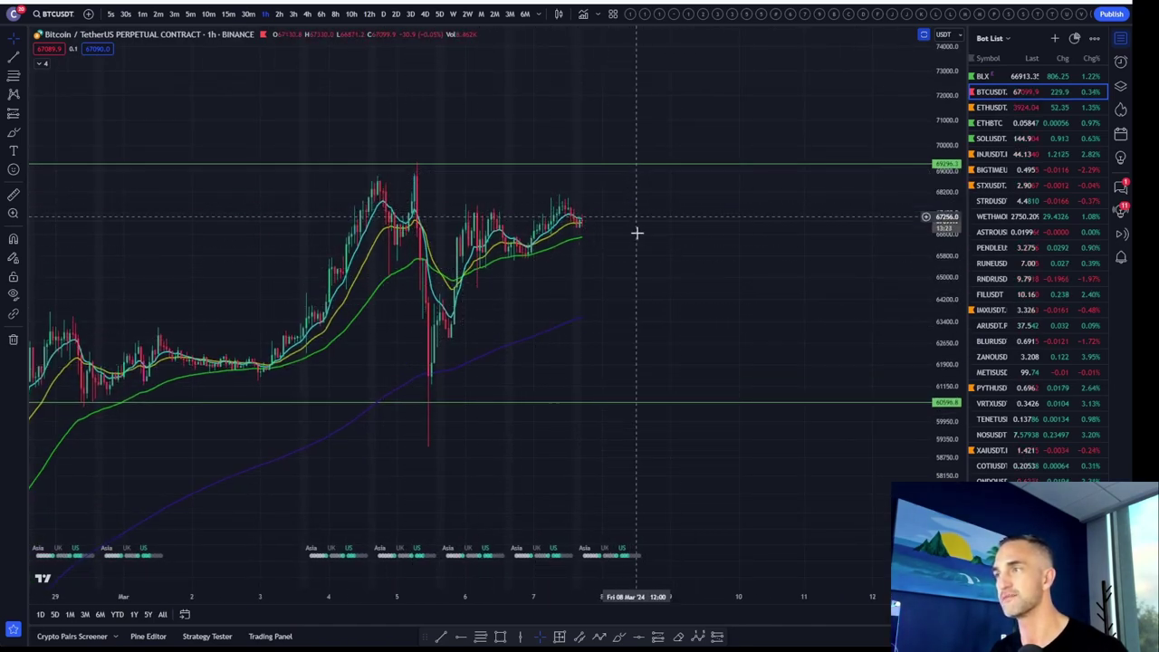
{"action": "left_click_drag", "start_coordinate": [693, 178], "coordinate": [685, 262]}
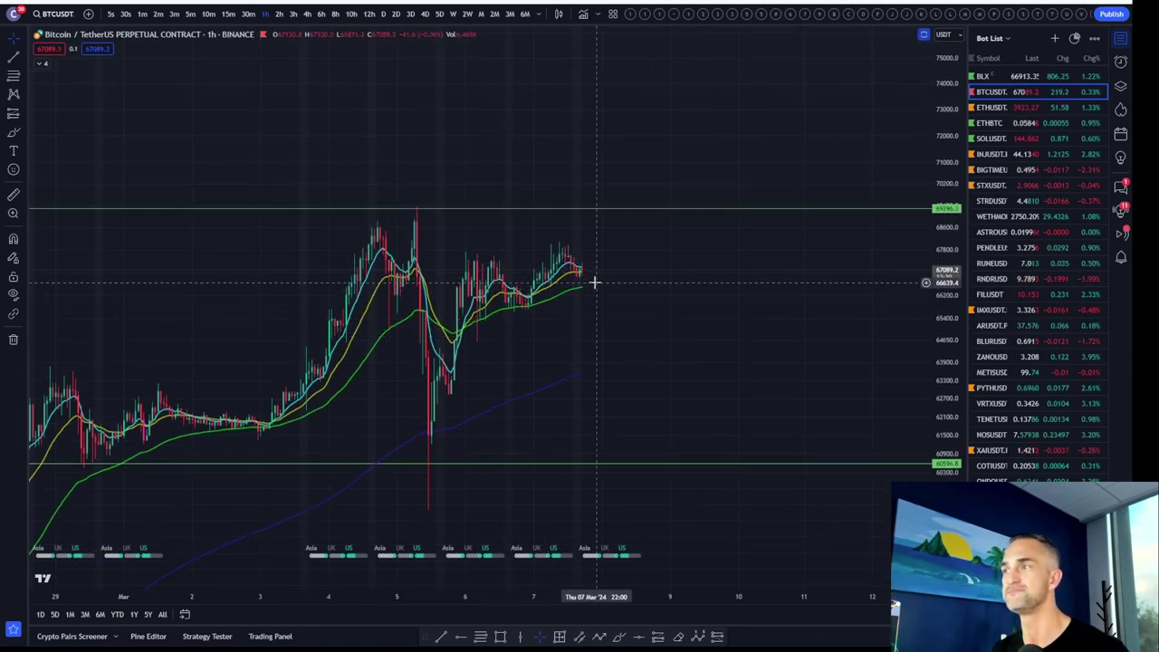
{"action": "left_click", "coordinate": [14, 194]}
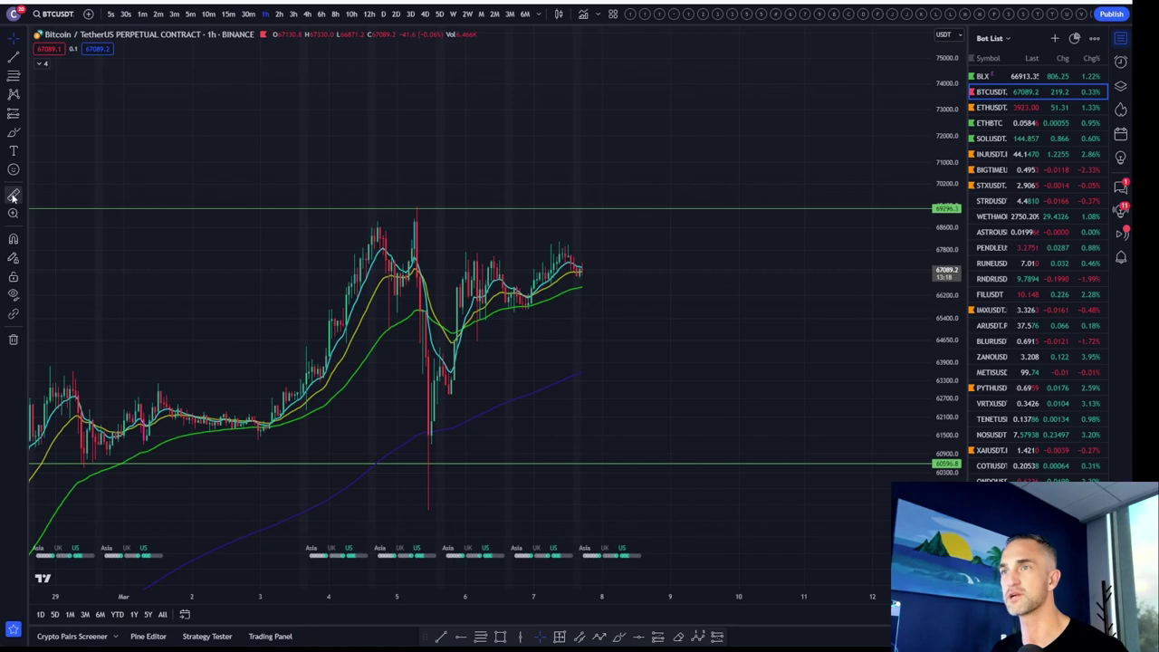
{"action": "left_click", "coordinate": [626, 286]}
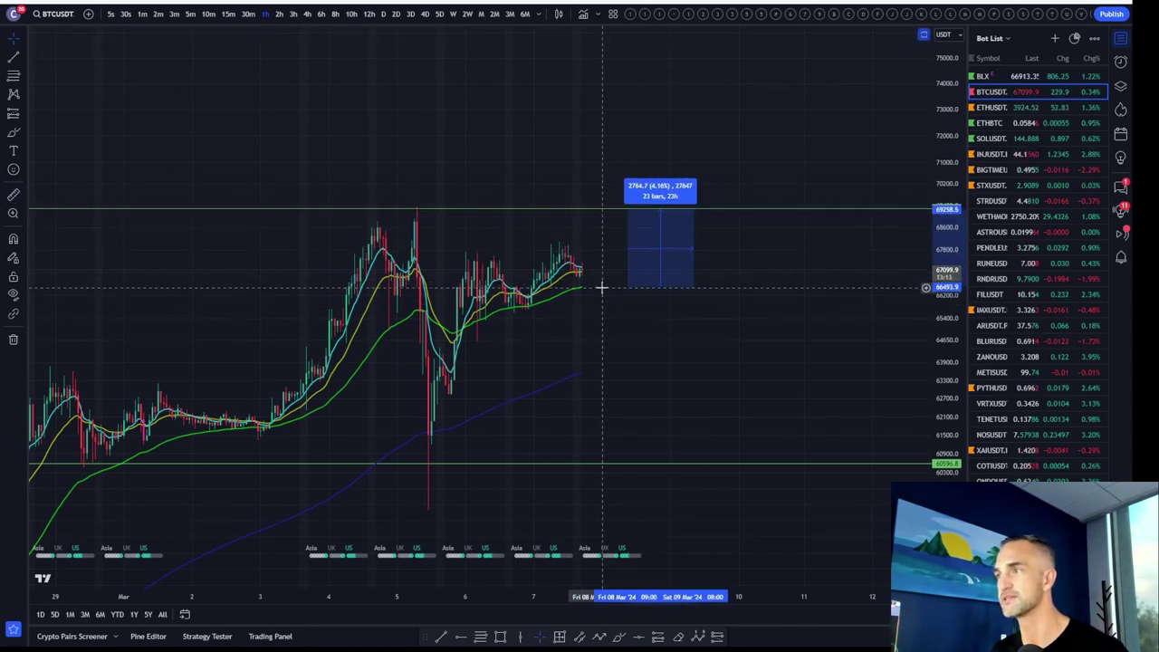
Step: Draw a green freehand projection rising to resistance, then dropping sharply
{"action": "scroll", "coordinate": [601, 288], "scroll_direction": "up", "scroll_amount": 2}
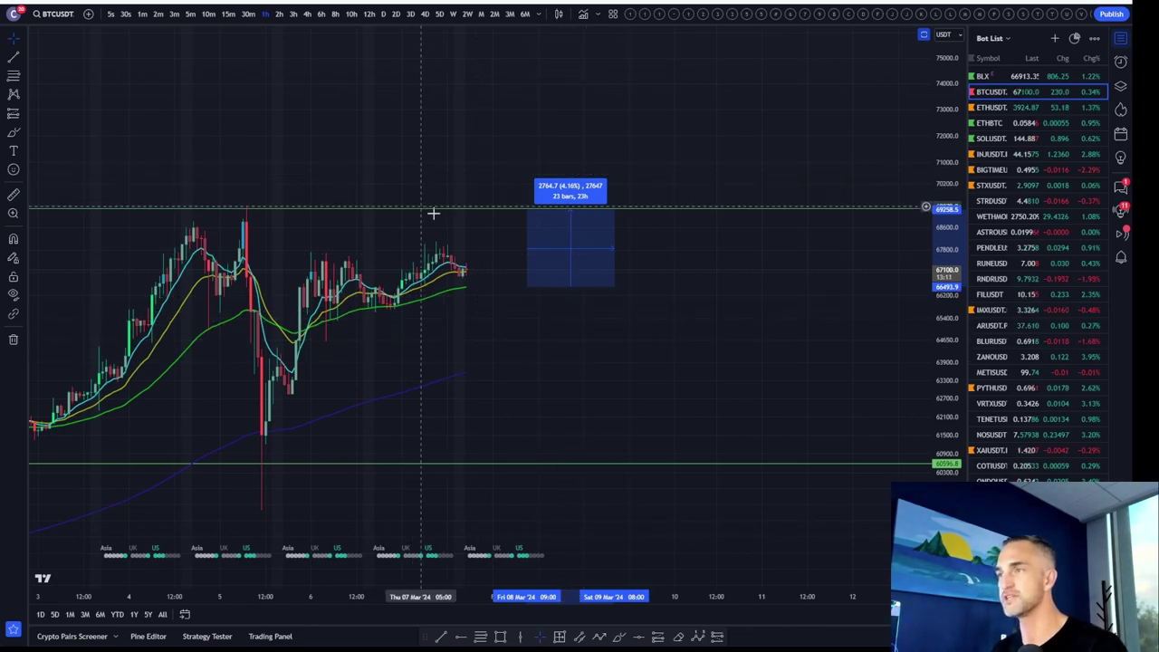
{"action": "scroll", "coordinate": [598, 335], "scroll_direction": "down", "scroll_amount": 2}
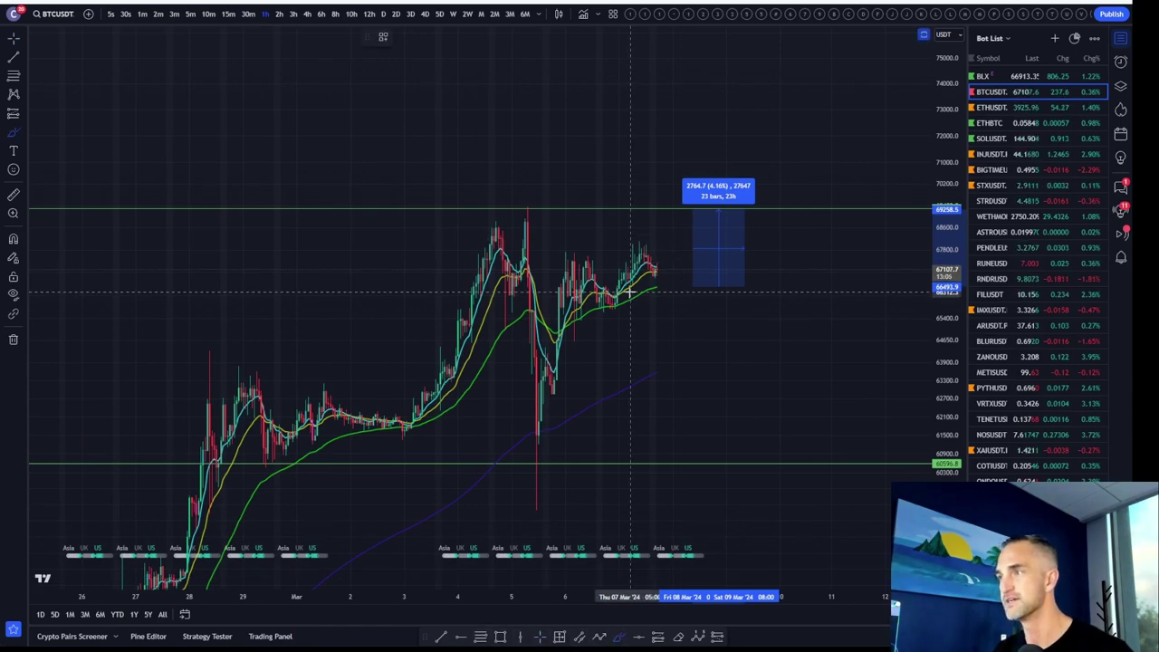
{"action": "mouse_move", "coordinate": [656, 288]}
{"action": "left_mouse_down"}
{"action": "mouse_move", "coordinate": [715, 215]}
{"action": "mouse_move", "coordinate": [813, 379]}
{"action": "left_mouse_up"}
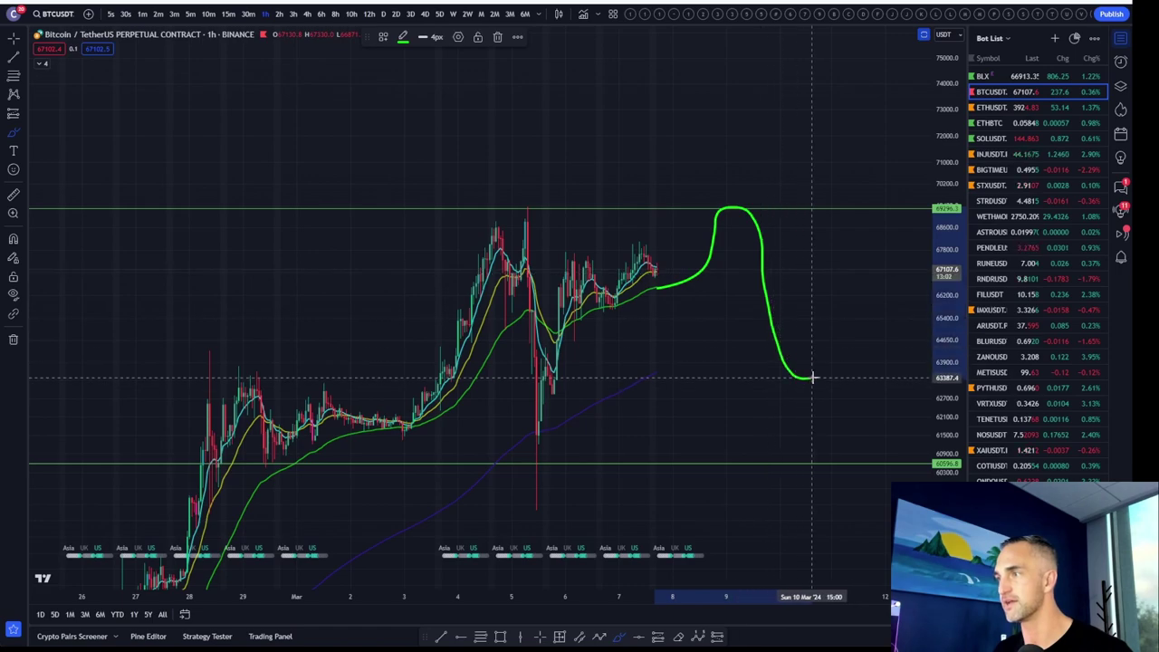
Step: Measure the projected drop from the resistance level, then clear the measurement
{"action": "left_click", "coordinate": [16, 195]}
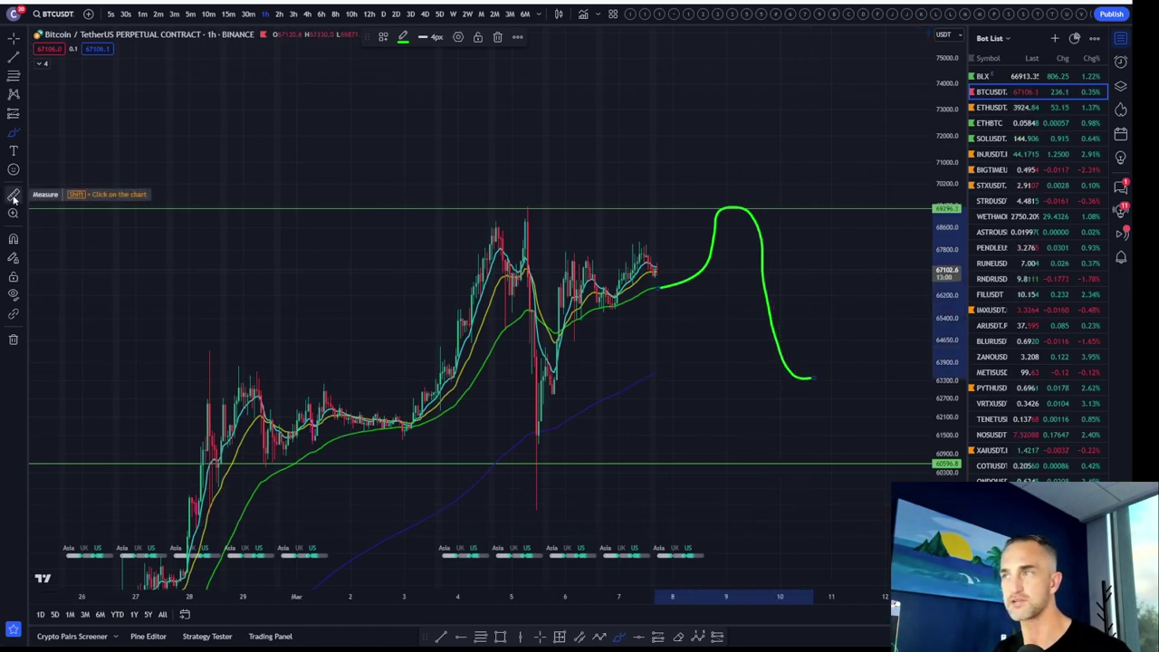
{"action": "left_click", "coordinate": [704, 207]}
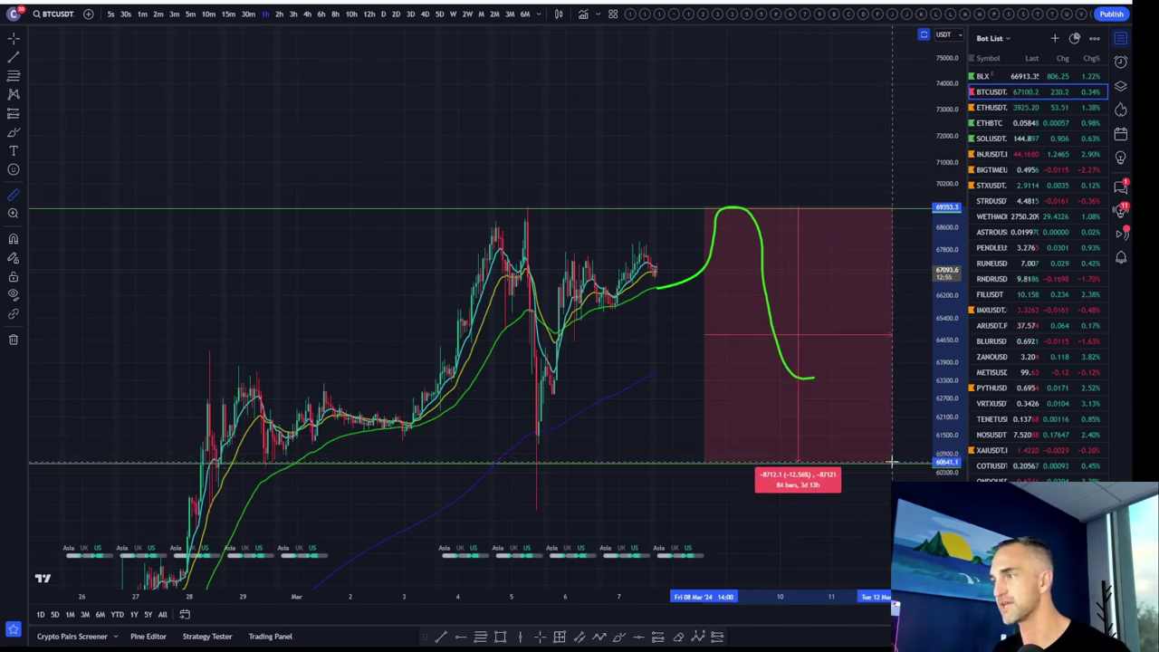
{"action": "left_click", "coordinate": [698, 336]}
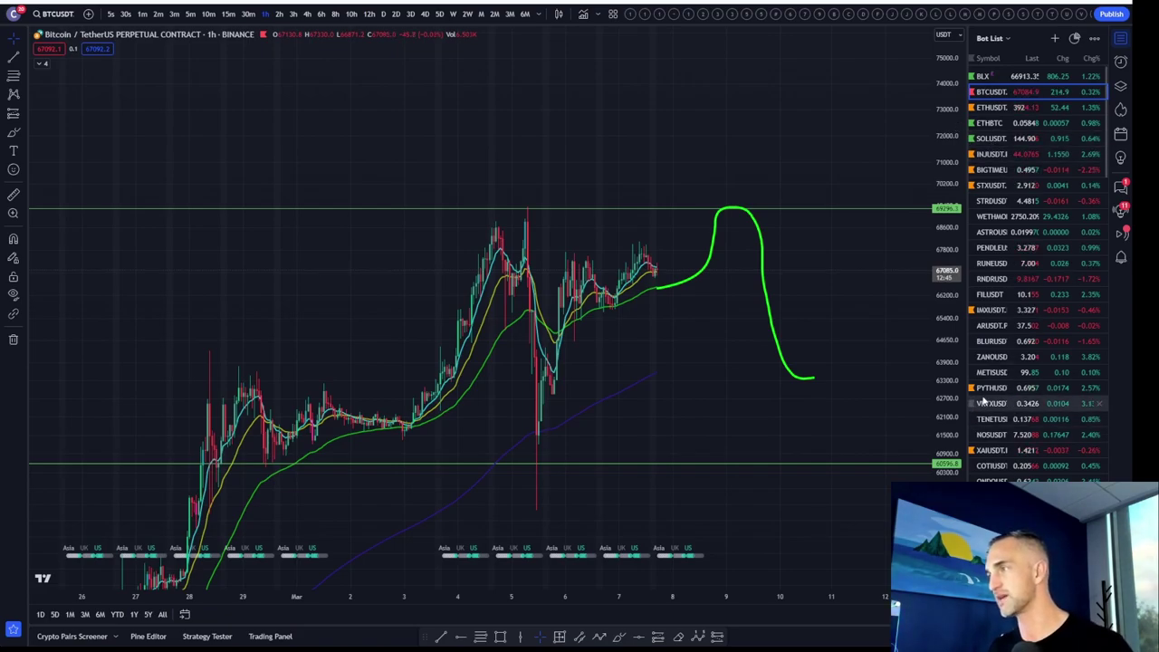
Step: Open the IMXUSDT chart and compress the price scale to reveal tp 1 and tp2
{"action": "scroll", "coordinate": [1004, 412], "scroll_direction": "down", "scroll_amount": 5}
{"action": "scroll", "coordinate": [996, 406], "scroll_direction": "down", "scroll_amount": 5}
{"action": "scroll", "coordinate": [987, 400], "scroll_direction": "down", "scroll_amount": 5}
{"action": "scroll", "coordinate": [984, 400], "scroll_direction": "up", "scroll_amount": 5}
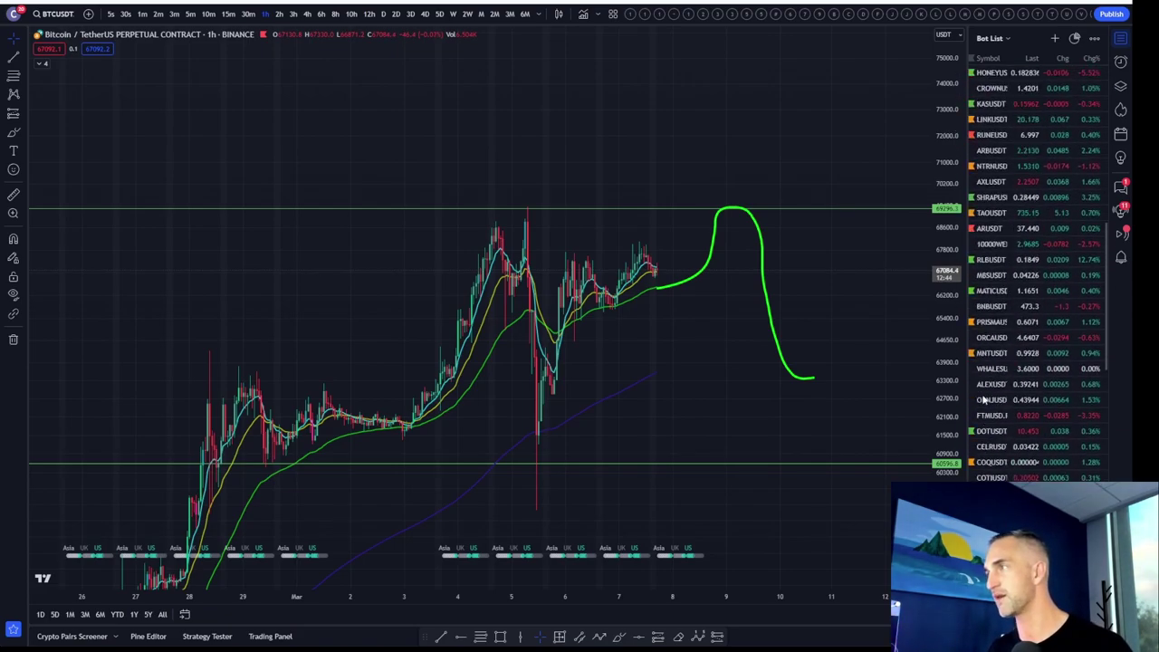
{"action": "scroll", "coordinate": [985, 400], "scroll_direction": "up", "scroll_amount": 3}
{"action": "scroll", "coordinate": [985, 399], "scroll_direction": "up", "scroll_amount": 5}
{"action": "scroll", "coordinate": [984, 399], "scroll_direction": "up", "scroll_amount": 3}
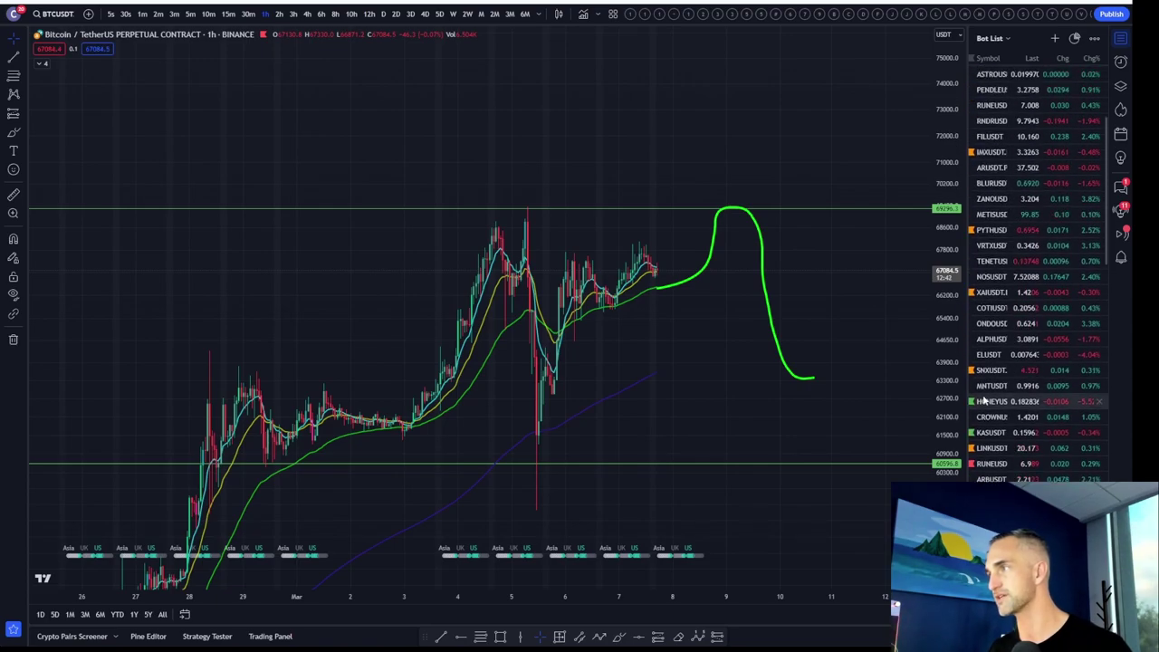
{"action": "scroll", "coordinate": [984, 399], "scroll_direction": "up", "scroll_amount": 3}
{"action": "left_click", "coordinate": [993, 257]}
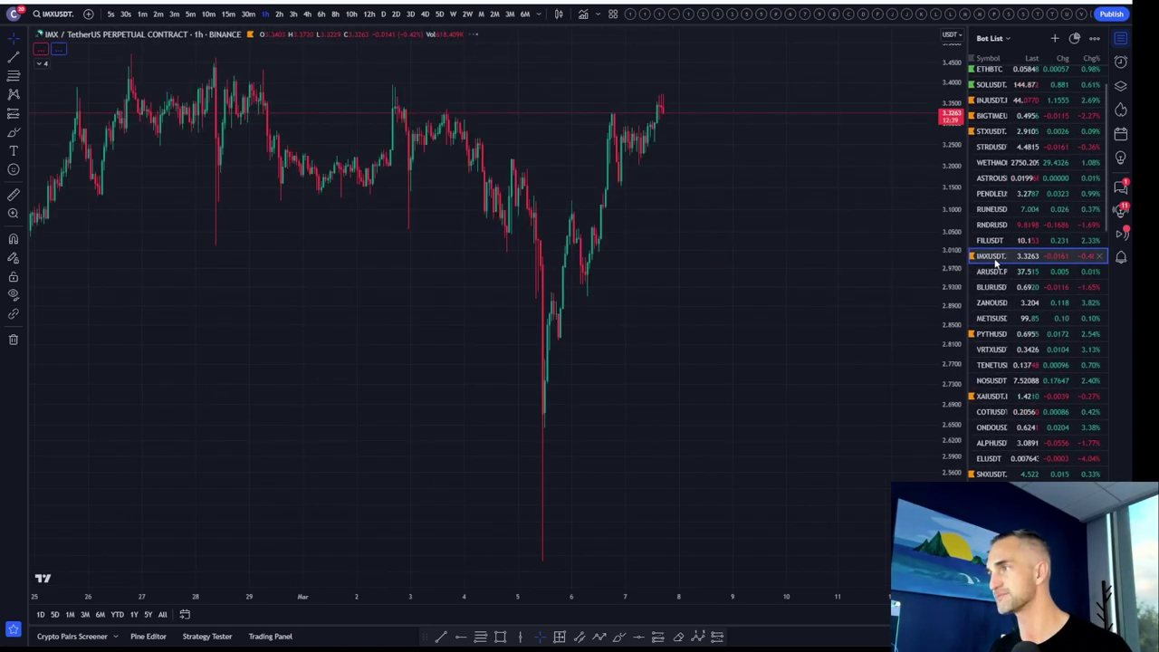
{"action": "left_click_drag", "start_coordinate": [954, 237], "coordinate": [954, 362]}
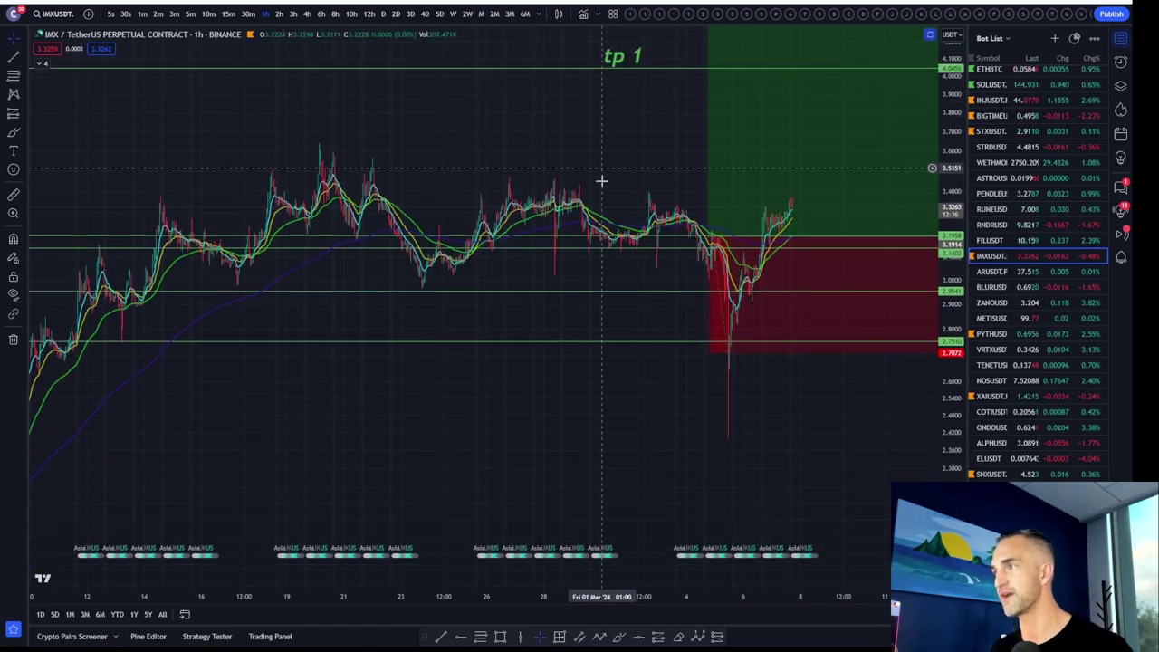
{"action": "left_click_drag", "start_coordinate": [816, 381], "coordinate": [556, 440]}
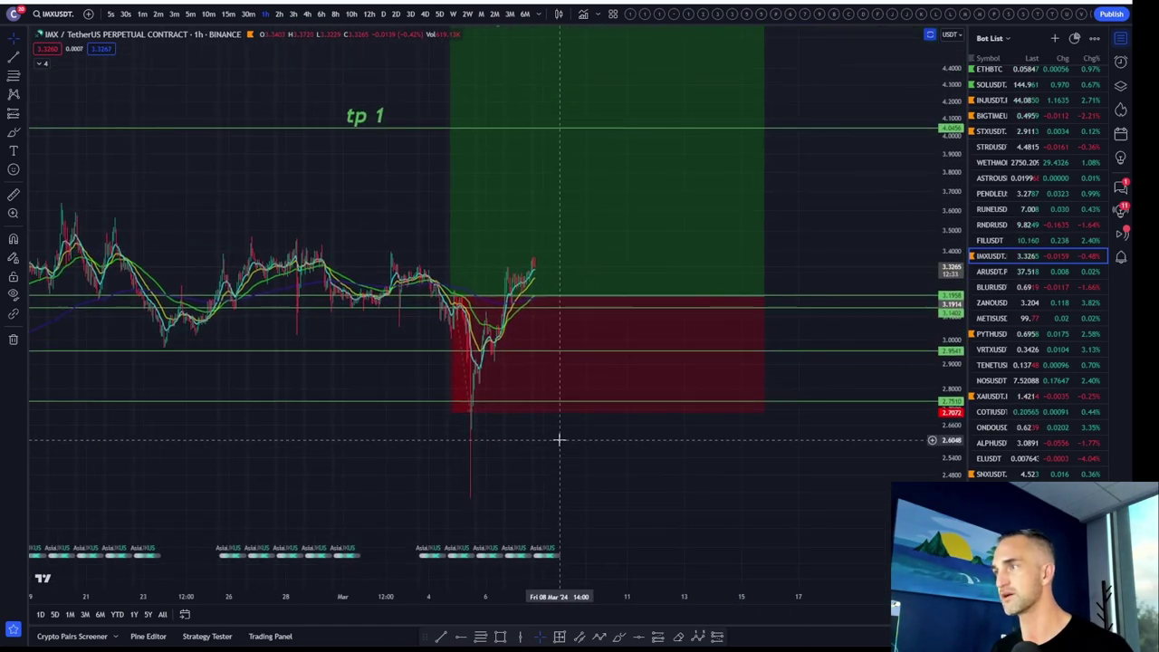
{"action": "scroll", "coordinate": [574, 435], "scroll_direction": "down", "scroll_amount": 3}
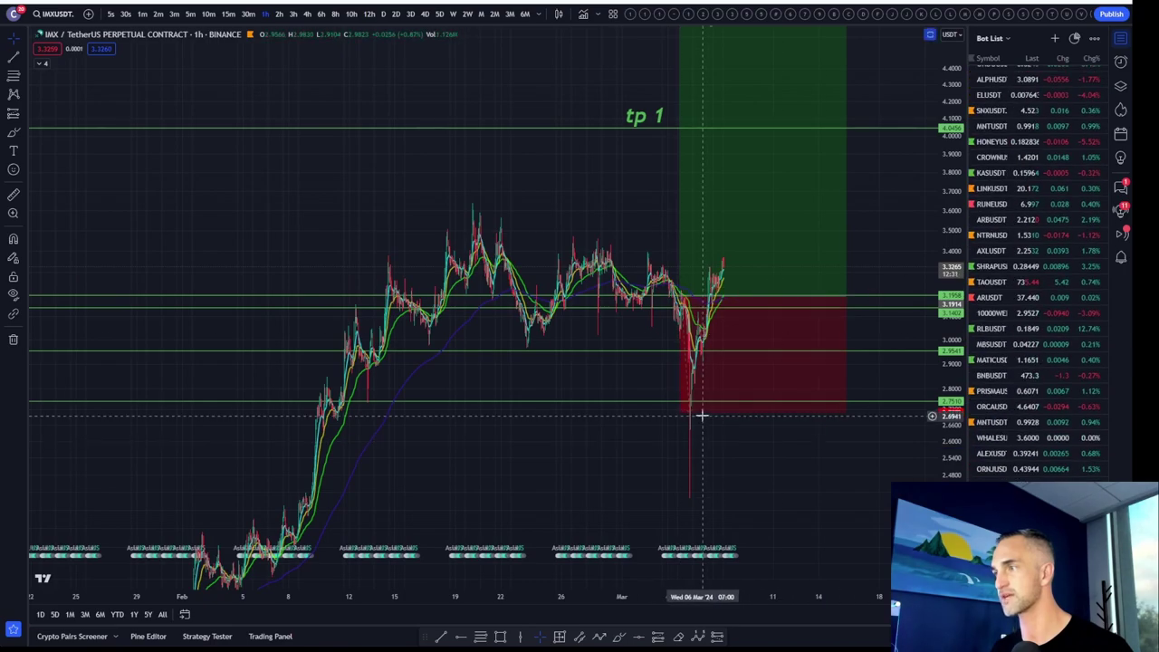
{"action": "left_click_drag", "start_coordinate": [951, 304], "coordinate": [951, 322]}
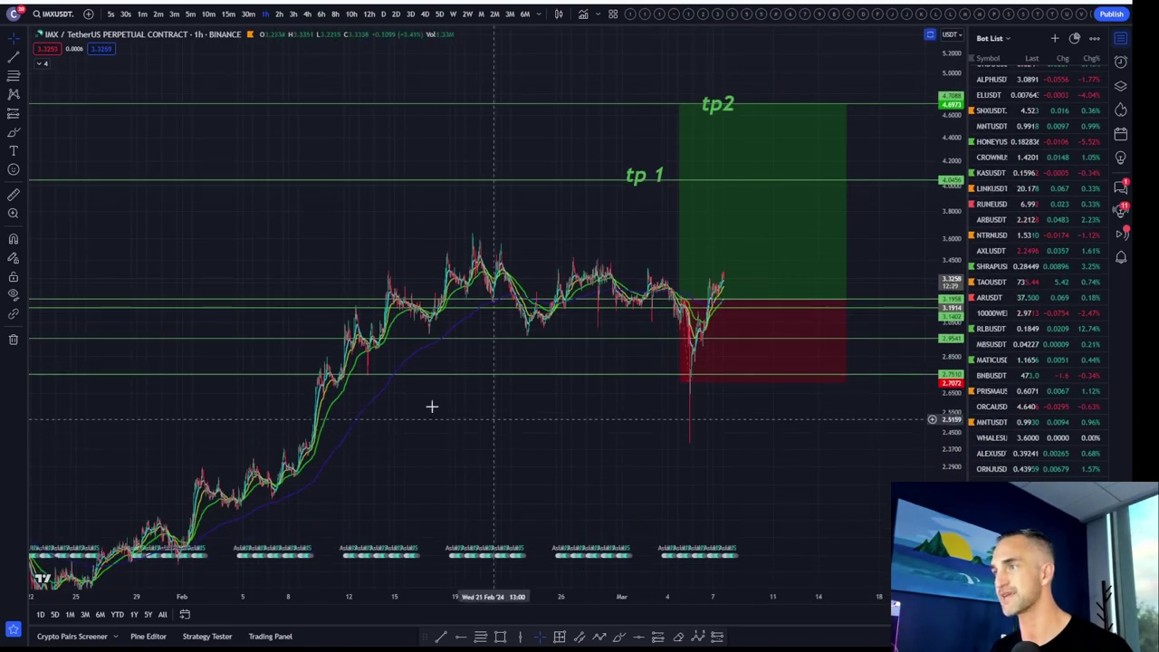
Step: Draw a descending trend line from the February high to the right
{"action": "left_click", "coordinate": [11, 58]}
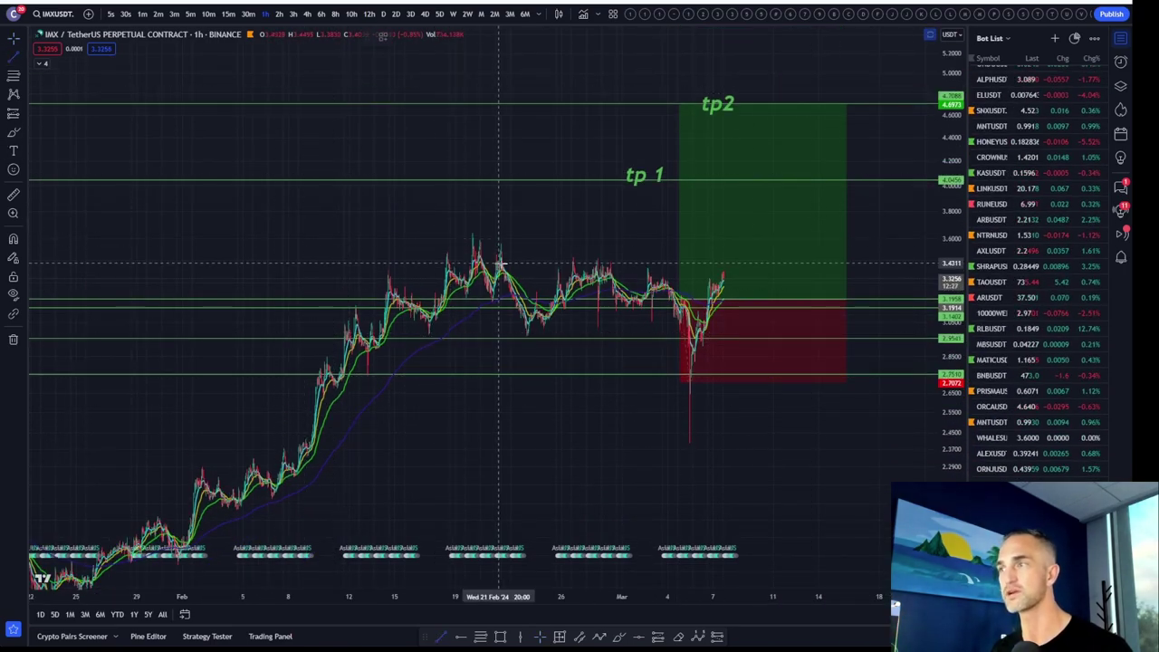
{"action": "left_click", "coordinate": [472, 233]}
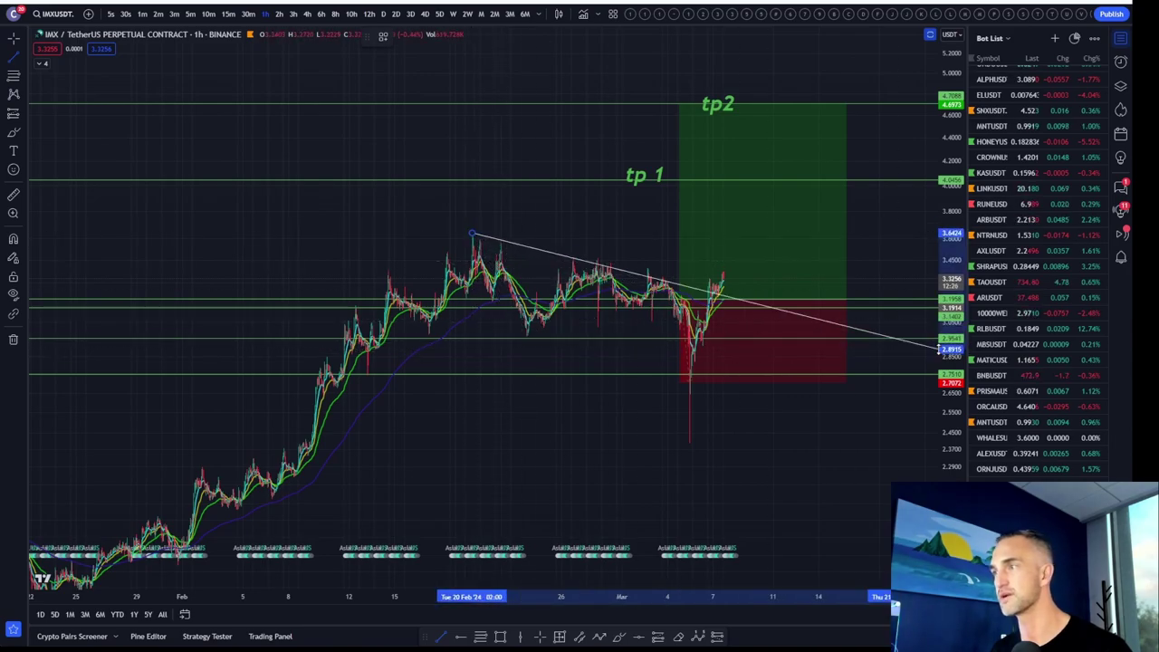
{"action": "left_click", "coordinate": [876, 315]}
{"action": "scroll", "coordinate": [869, 315], "scroll_direction": "up", "scroll_amount": 3}
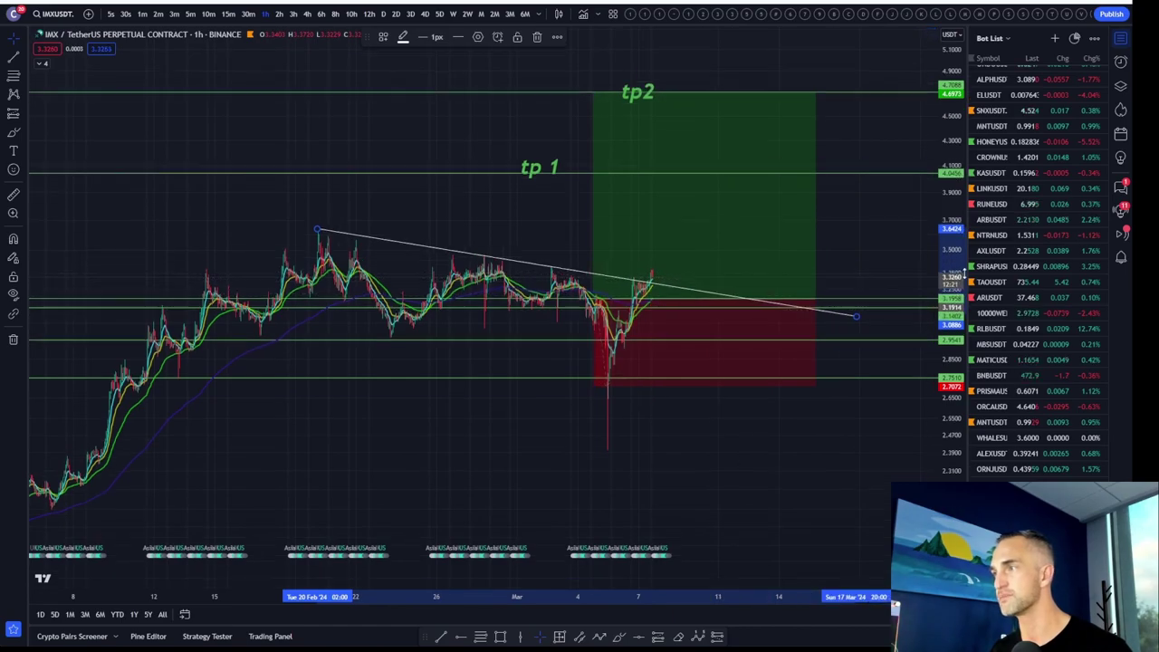
{"action": "scroll", "coordinate": [731, 362], "scroll_direction": "up", "scroll_amount": 3}
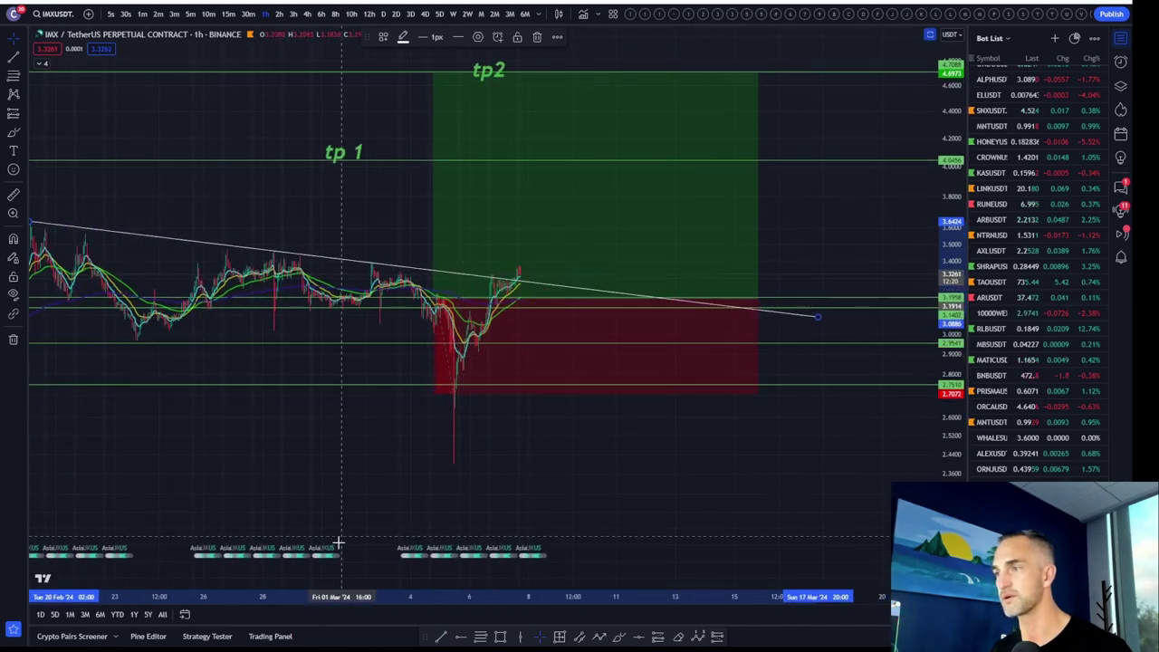
Step: Delete the old long-position box and three green price levels, then restore the tp2 view
{"action": "left_click", "coordinate": [681, 639]}
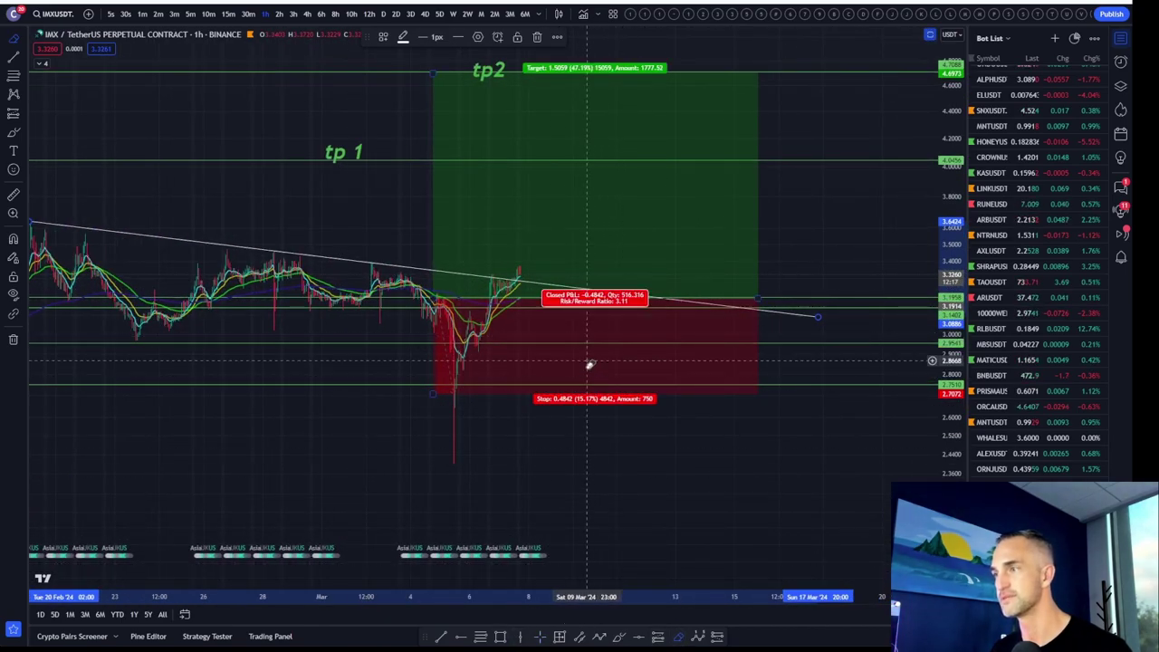
{"action": "key", "text": "Delete"}
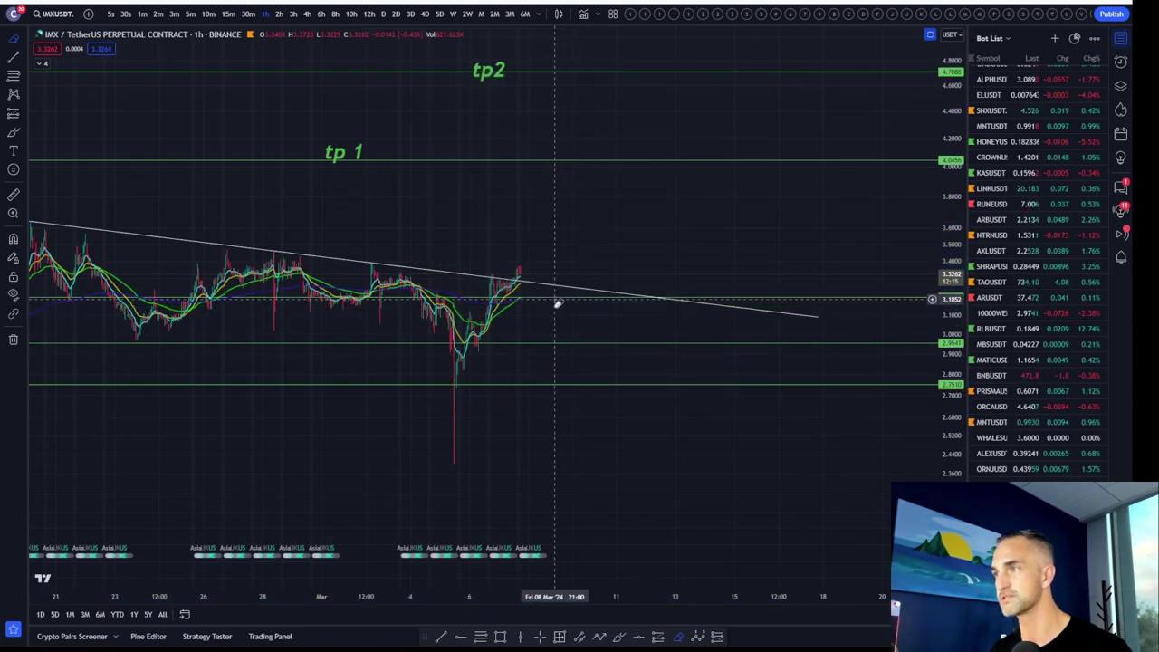
{"action": "left_click", "coordinate": [574, 344]}
{"action": "key", "text": "Delete"}
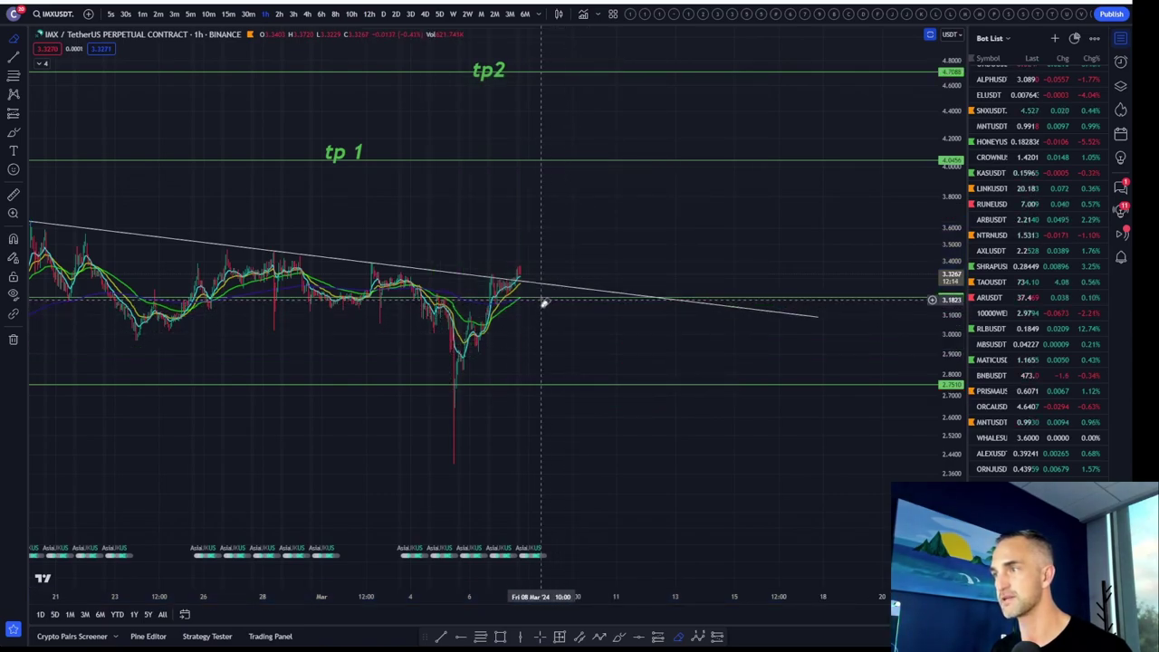
{"action": "left_click", "coordinate": [544, 296]}
{"action": "key", "text": "Delete"}
{"action": "left_click", "coordinate": [584, 389]}
{"action": "key", "text": "Delete"}
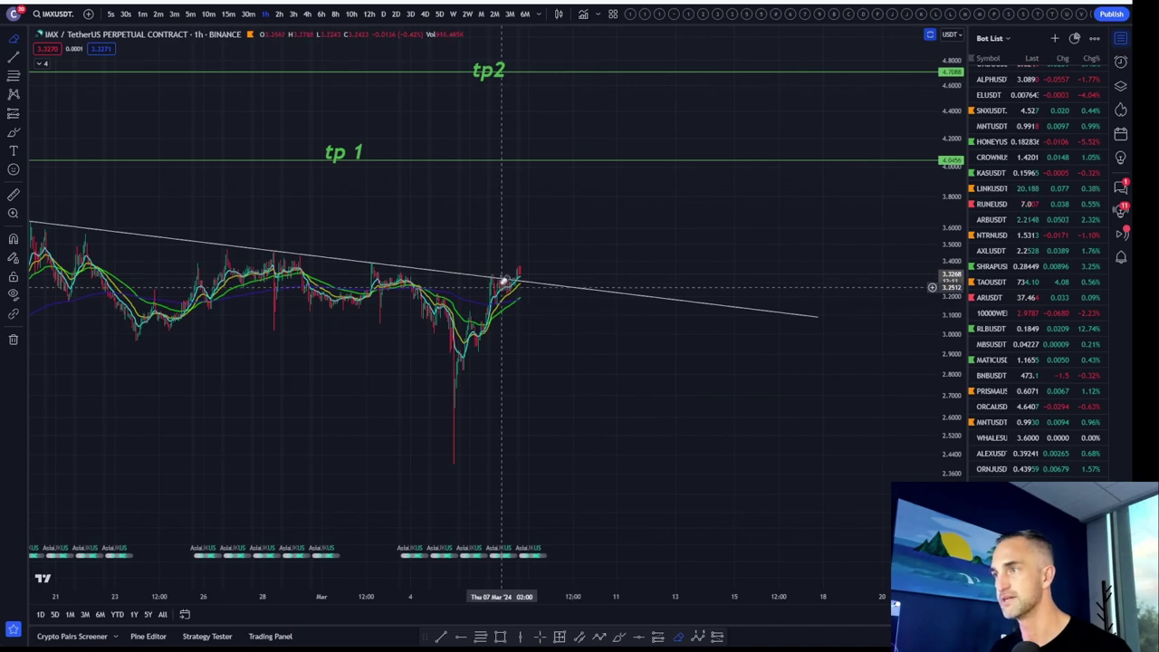
{"action": "left_click_drag", "start_coordinate": [967, 344], "coordinate": [955, 351]}
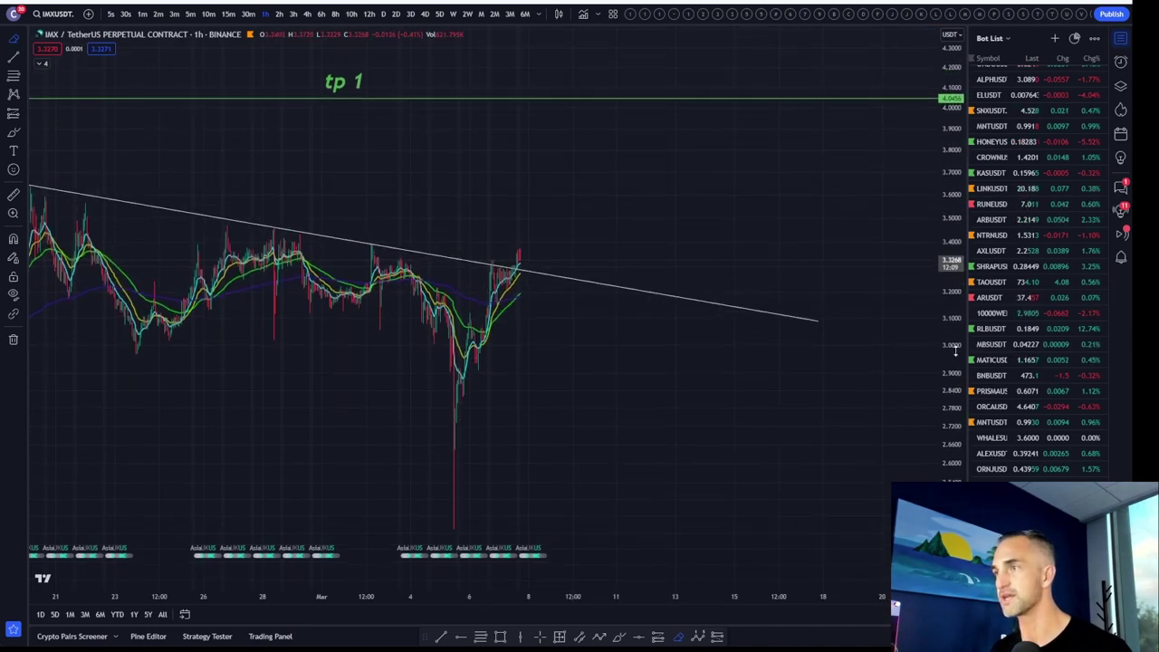
{"action": "key", "text": "ctrl+z"}
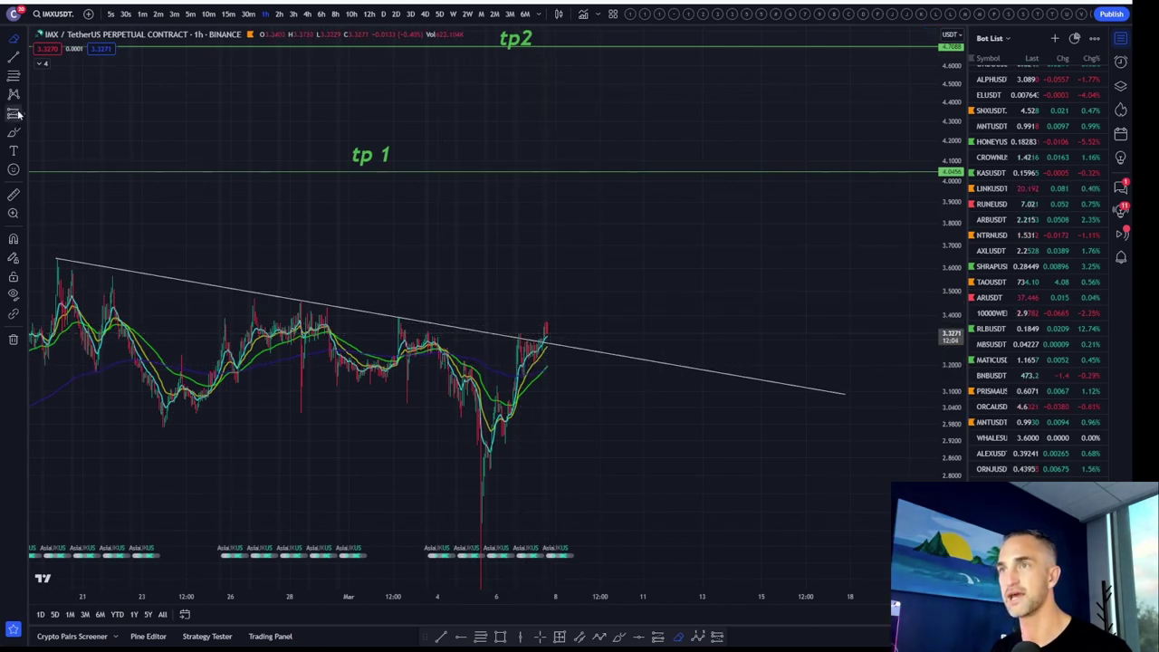
Step: Place a long IMX position at the current price, stop near 2.89 and target at tp2
{"action": "left_click", "coordinate": [553, 342]}
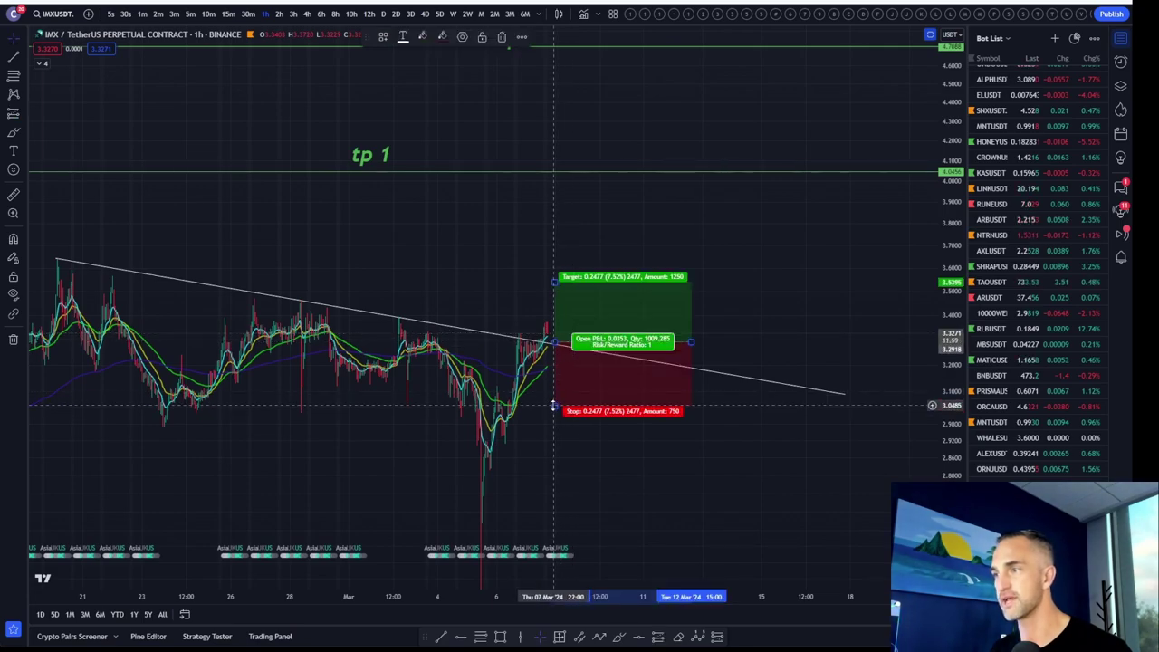
{"action": "left_click_drag", "start_coordinate": [553, 405], "coordinate": [508, 455]}
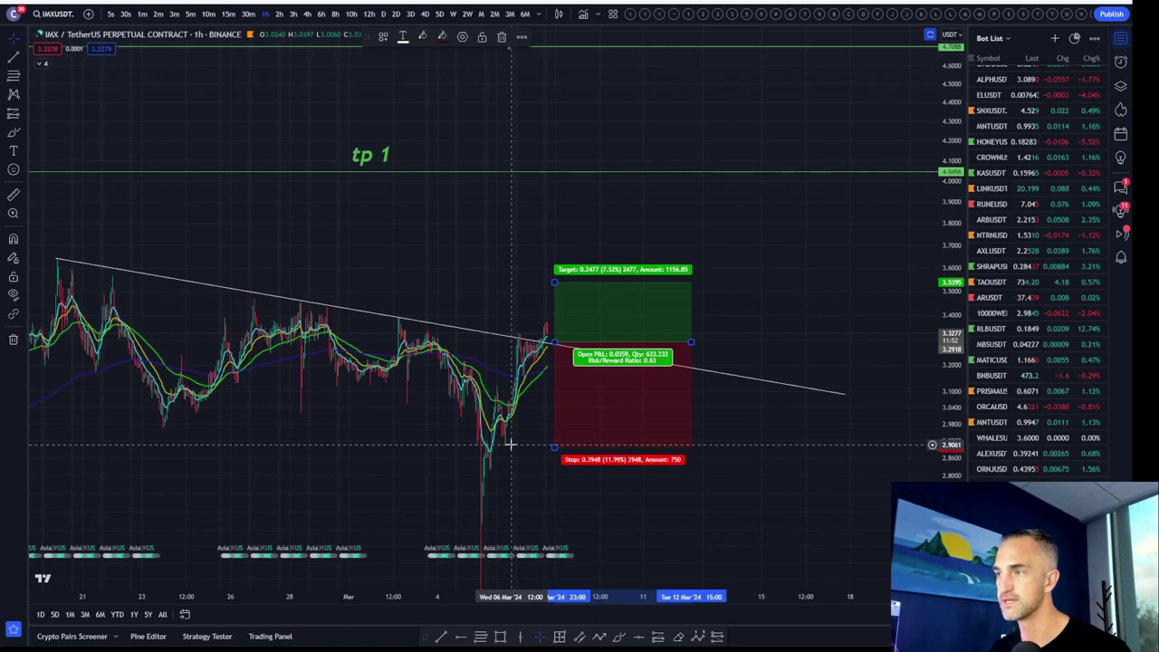
{"action": "mouse_move", "coordinate": [554, 448]}
{"action": "left_mouse_down"}
{"action": "mouse_move", "coordinate": [554, 378]}
{"action": "mouse_move", "coordinate": [548, 445]}
{"action": "left_mouse_up"}
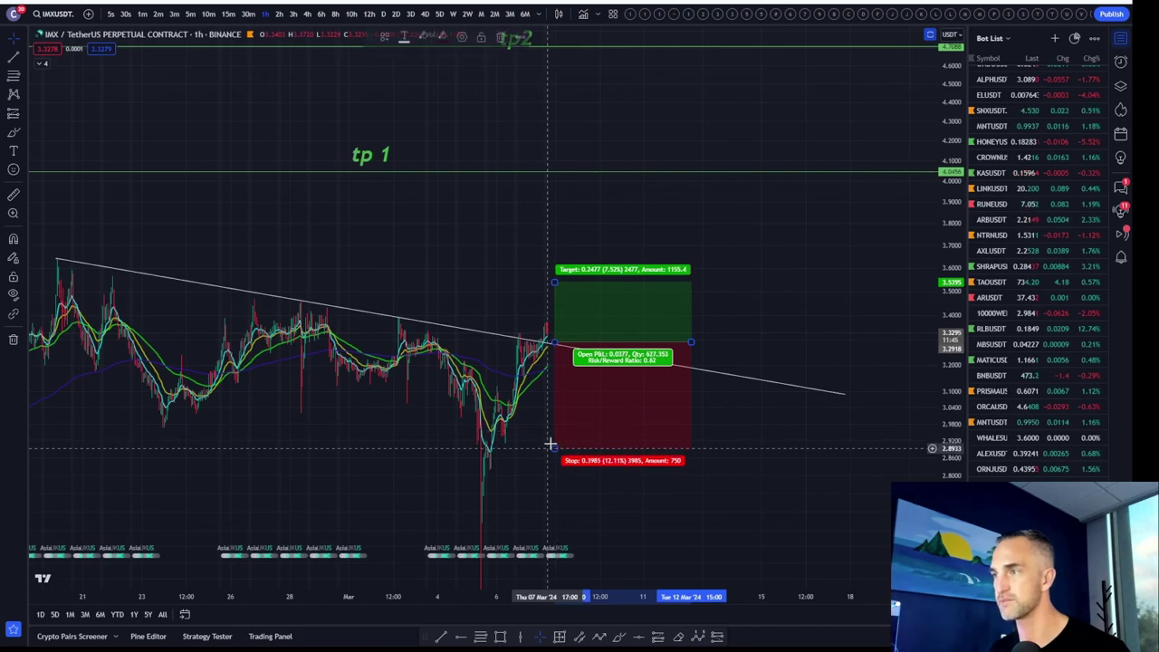
{"action": "scroll", "coordinate": [933, 308], "scroll_direction": "down", "scroll_amount": 2}
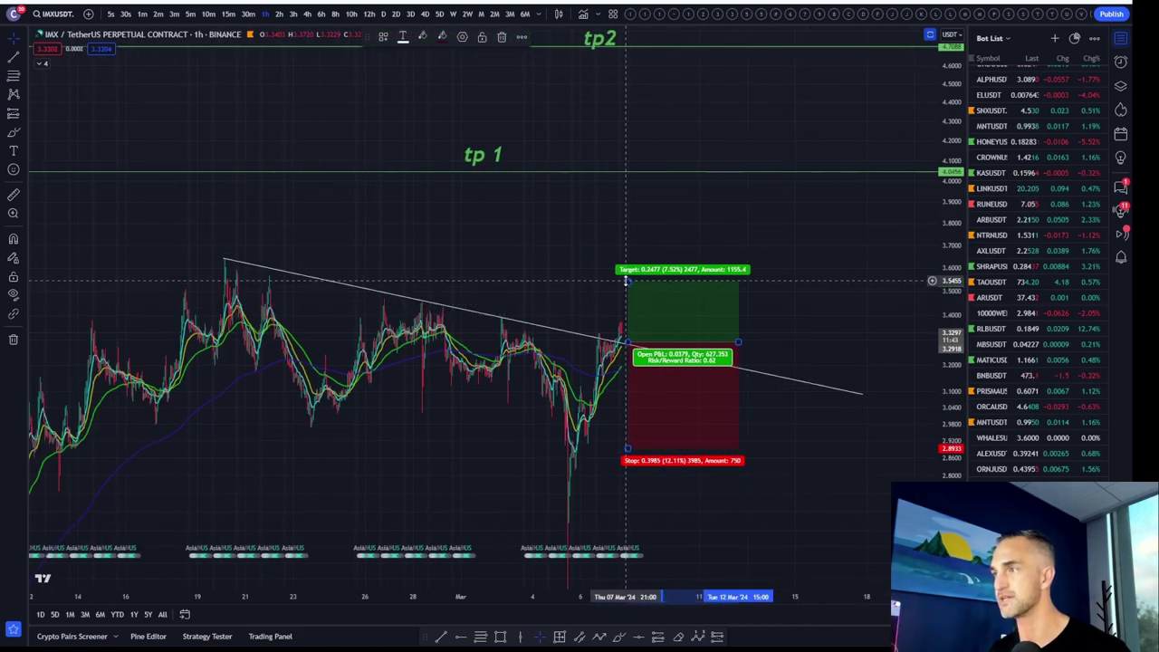
{"action": "left_click_drag", "start_coordinate": [627, 281], "coordinate": [631, 47]}
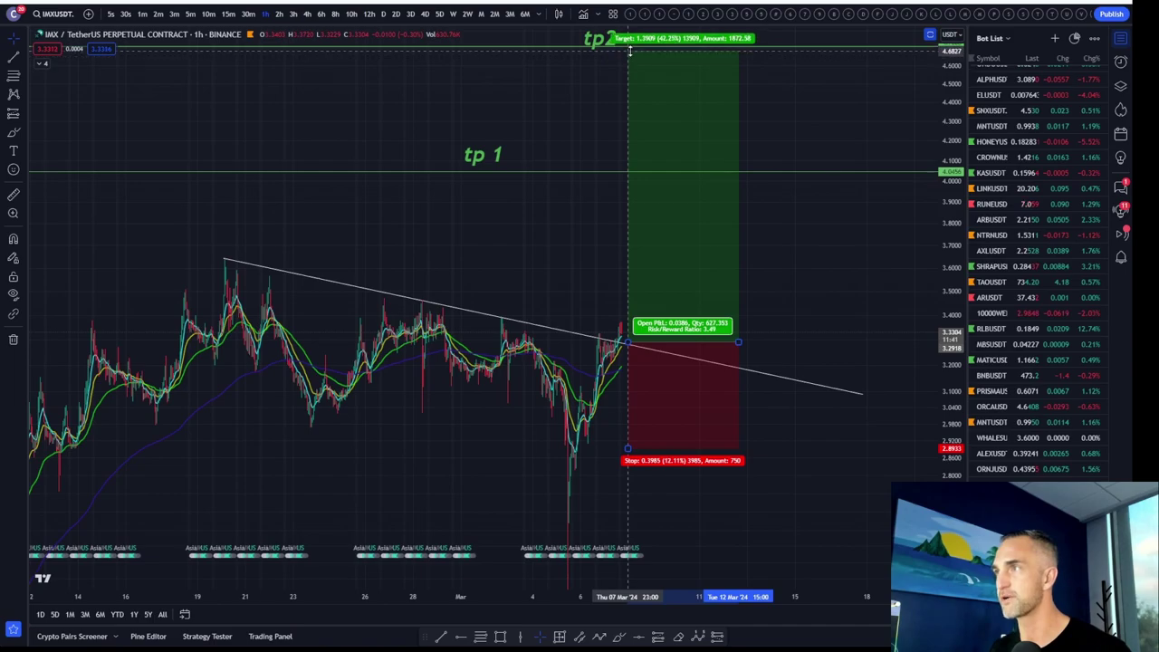
Step: Draw horizontal levels near 3.29, 3.21 and 3.00 on IMX, then compress the price scale
{"action": "left_click", "coordinate": [26, 60]}
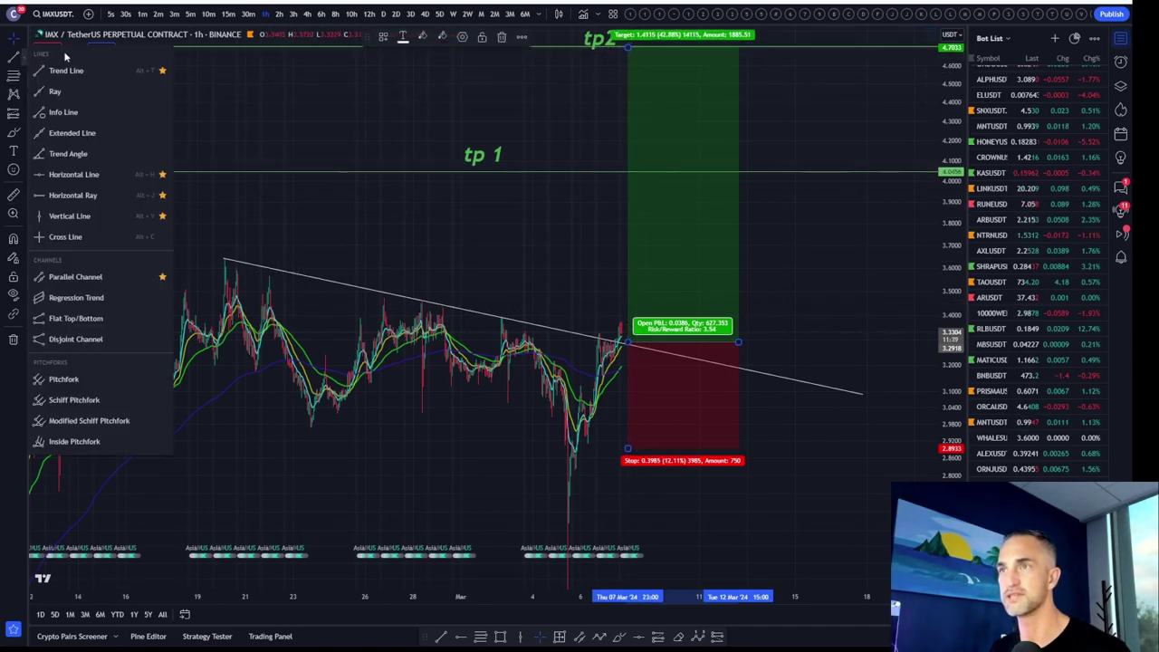
{"action": "left_click", "coordinate": [66, 173]}
{"action": "left_click", "coordinate": [649, 341]}
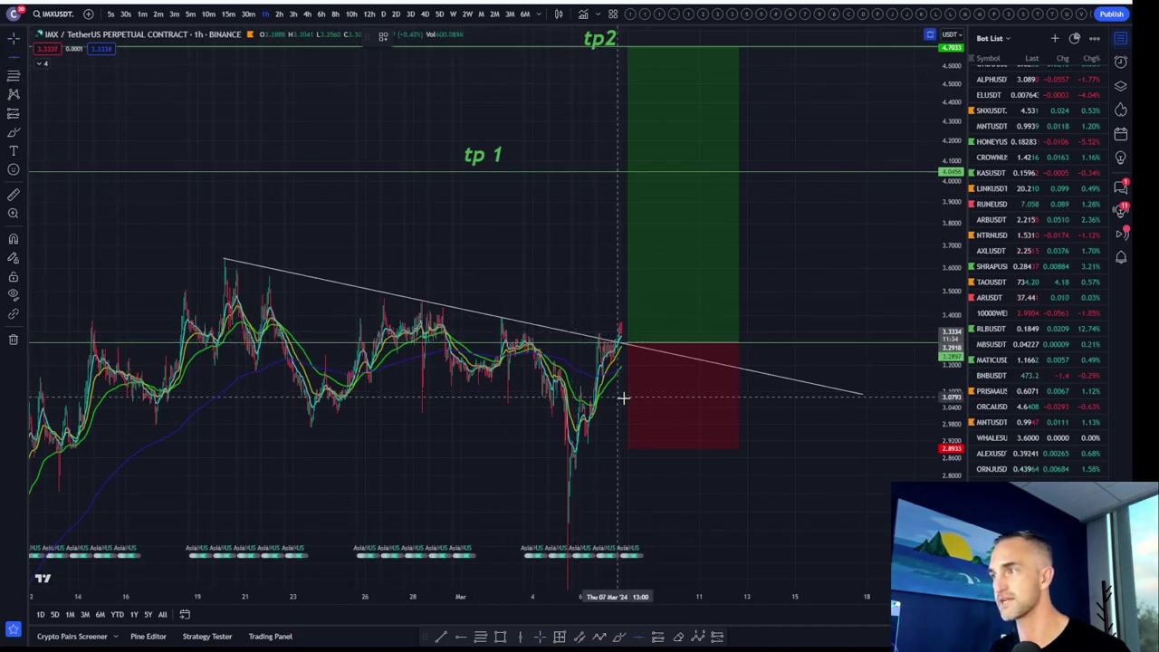
{"action": "left_click", "coordinate": [694, 363]}
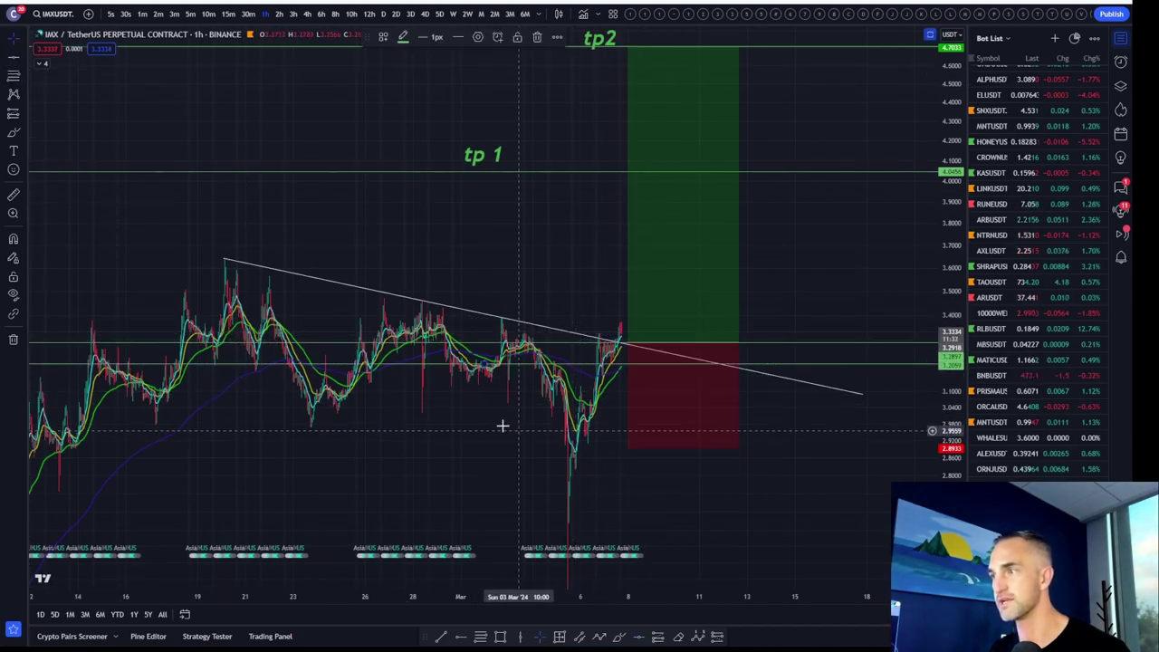
{"action": "left_click", "coordinate": [15, 68]}
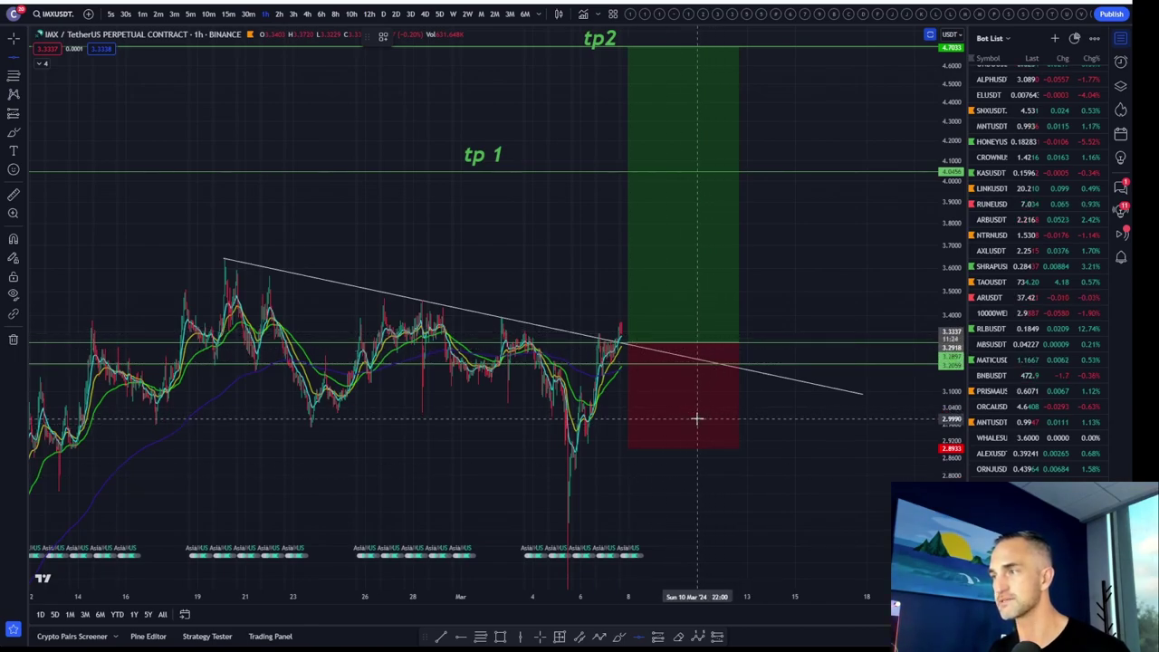
{"action": "left_click", "coordinate": [697, 419]}
{"action": "scroll", "coordinate": [610, 443], "scroll_direction": "down", "scroll_amount": 3}
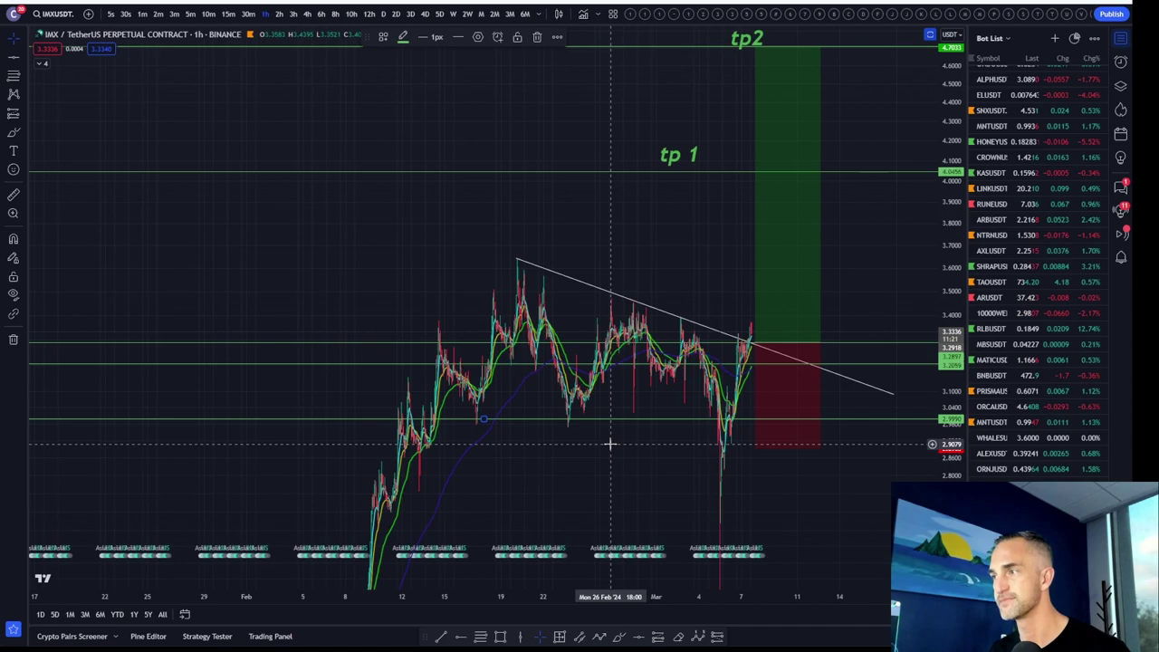
{"action": "left_click_drag", "start_coordinate": [952, 339], "coordinate": [959, 367]}
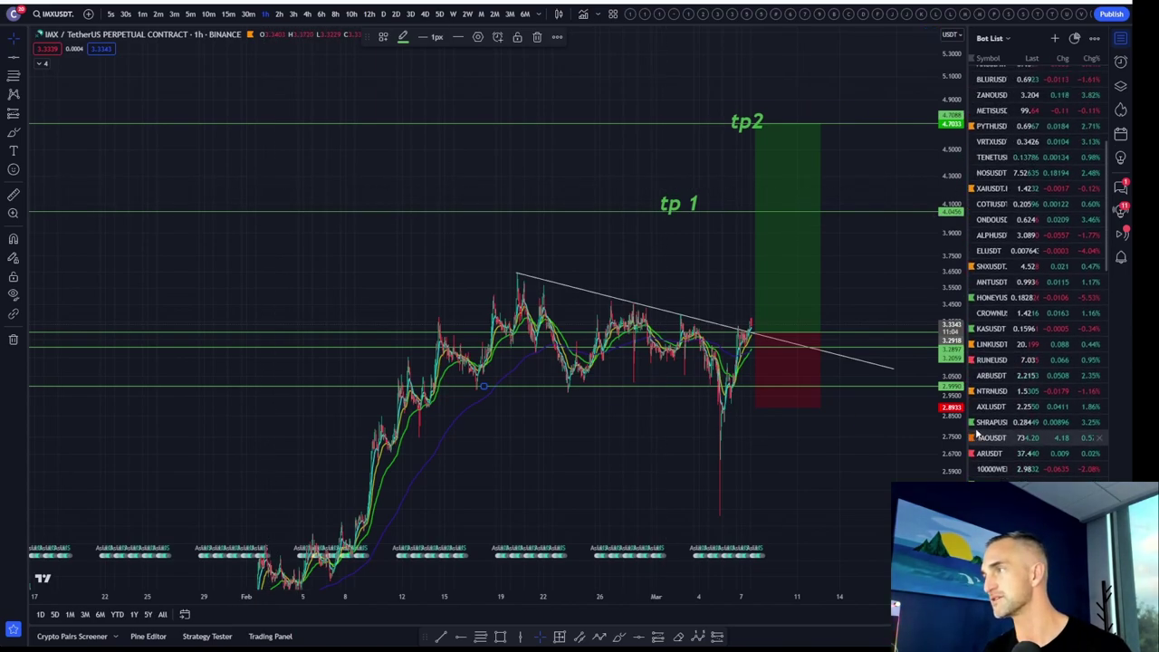
Step: Switch to TAOUSDT and compress the scale so its long-position box and history fit
{"action": "scroll", "coordinate": [986, 308], "scroll_direction": "down", "scroll_amount": 2}
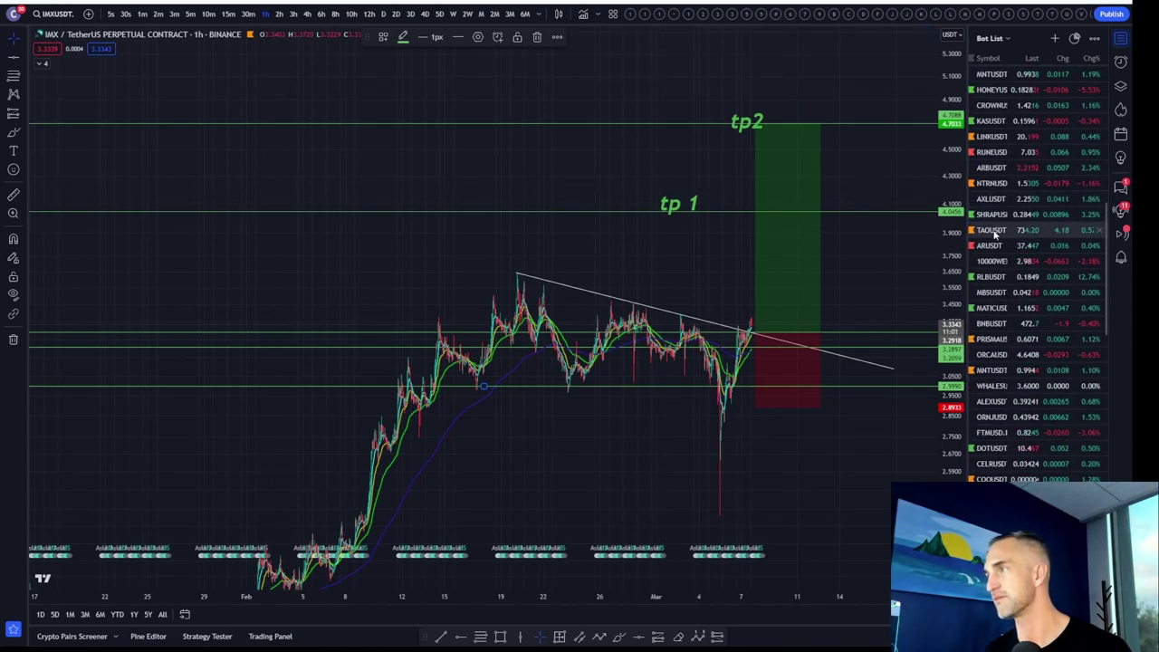
{"action": "left_click", "coordinate": [993, 230]}
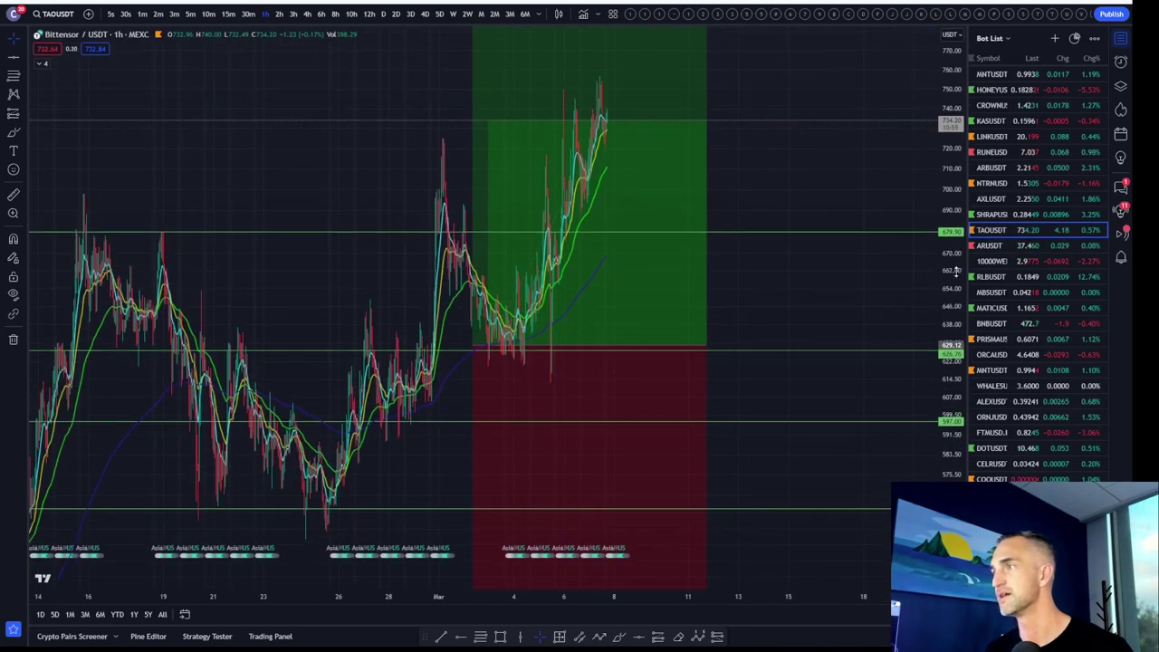
{"action": "left_click_drag", "start_coordinate": [955, 270], "coordinate": [951, 337]}
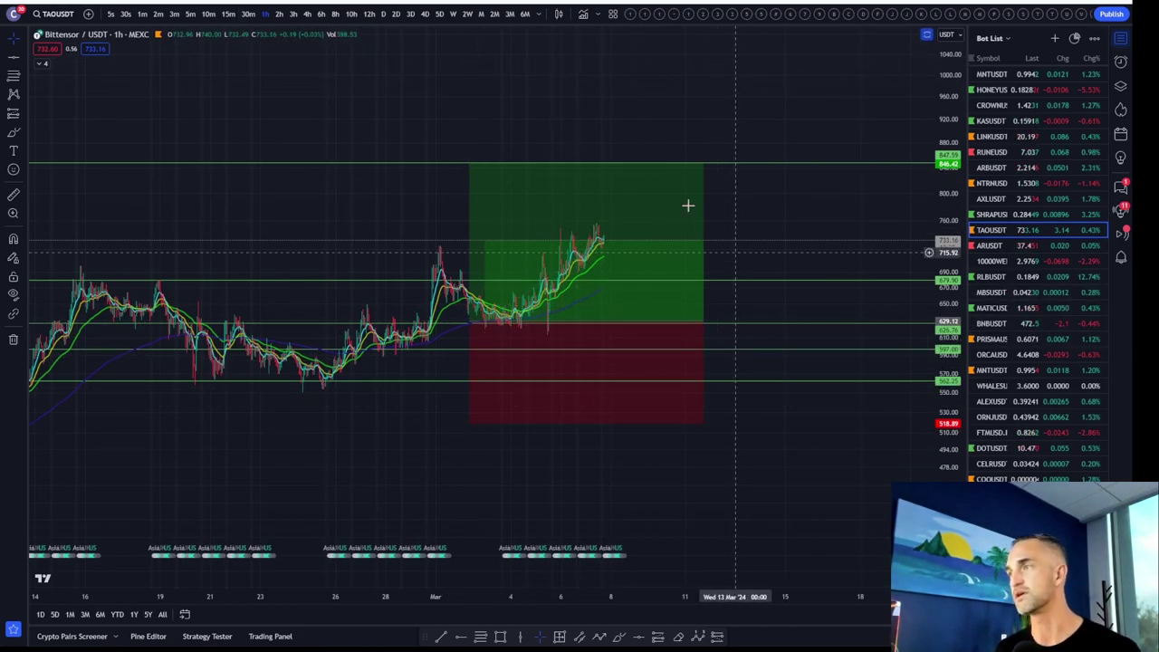
{"action": "scroll", "coordinate": [660, 471], "scroll_direction": "down", "scroll_amount": 5}
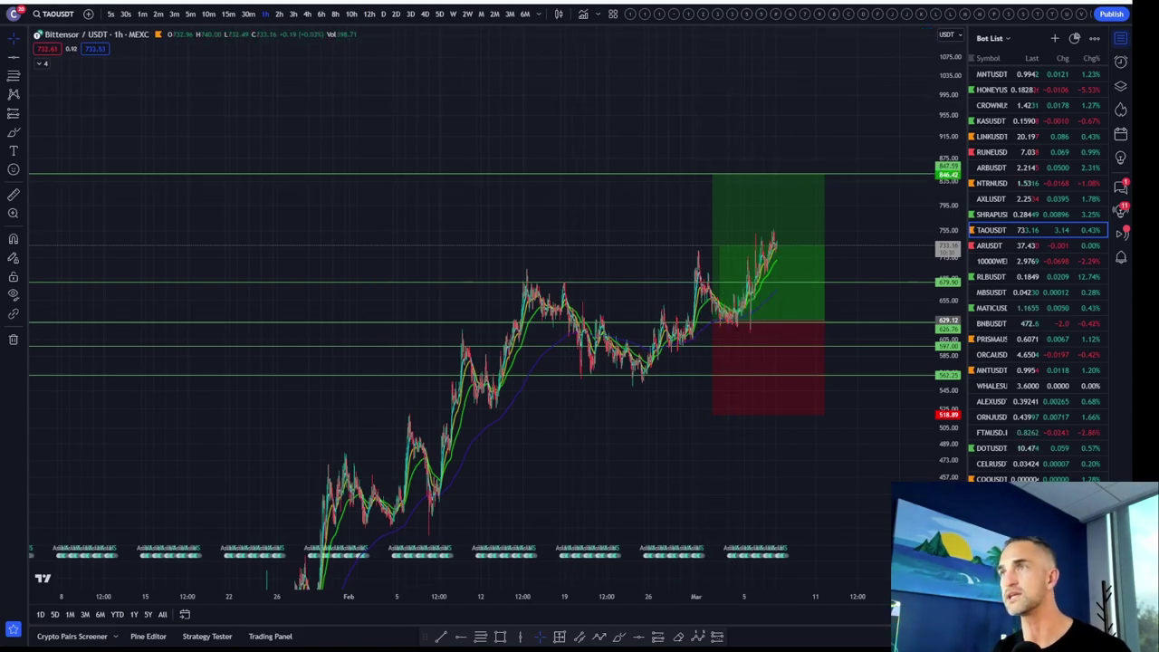
{"action": "key", "text": "ctrl+t"}
{"action": "type", "text": "n"}
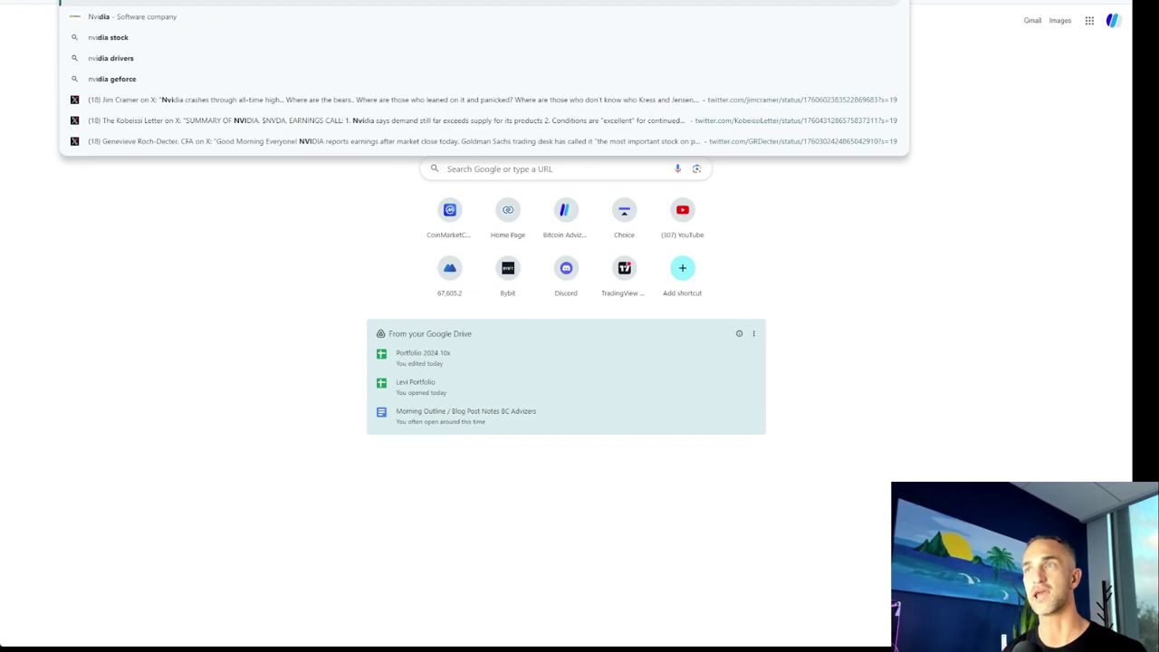
{"action": "key", "text": "BackSpace"}
{"action": "type", "text": "vidia"}
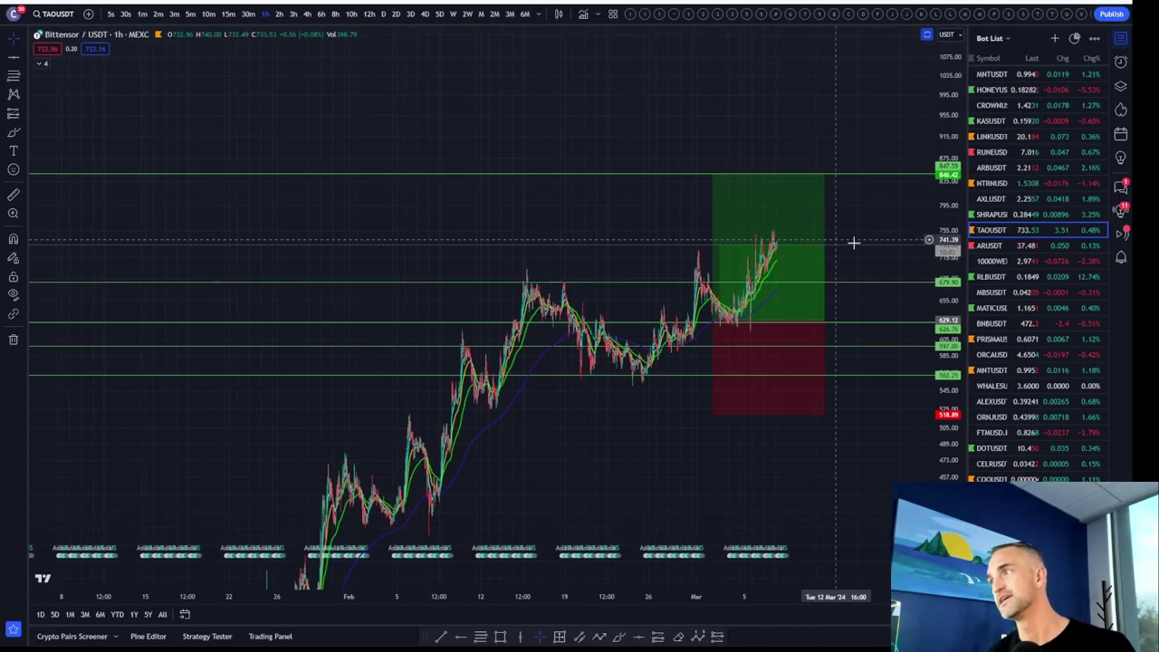
Step: Look over the 10000WENUSDT and DGIUSDT charts
{"action": "left_click", "coordinate": [996, 260]}
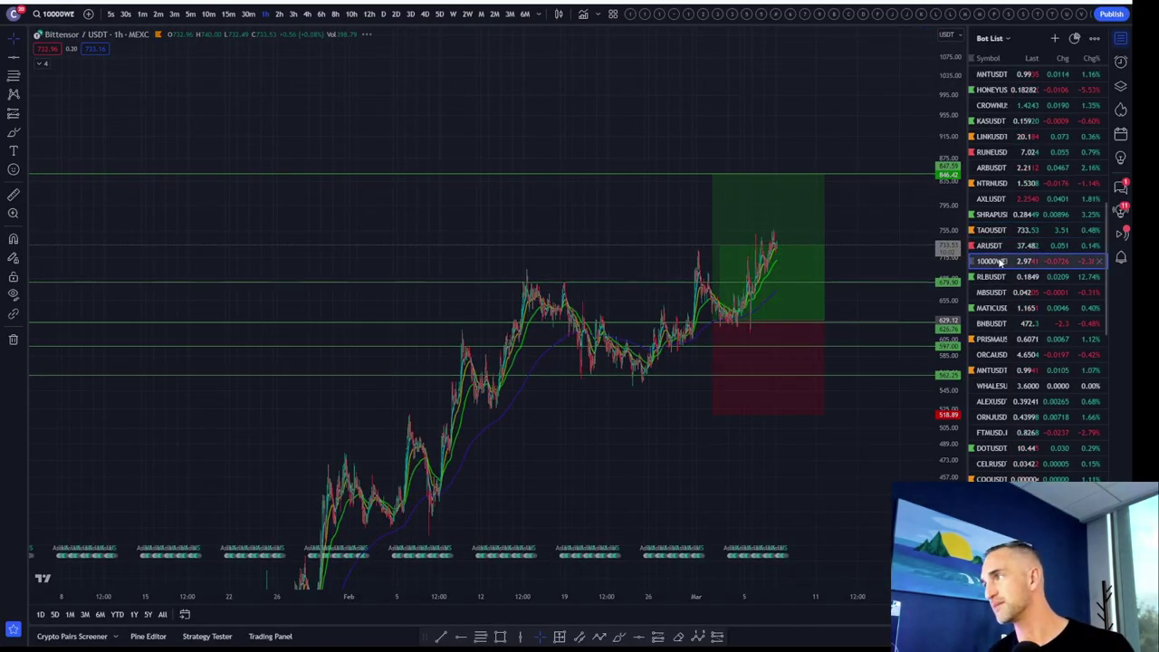
{"action": "scroll", "coordinate": [932, 402], "scroll_direction": "up", "scroll_amount": 3}
{"action": "scroll", "coordinate": [897, 398], "scroll_direction": "up", "scroll_amount": 2}
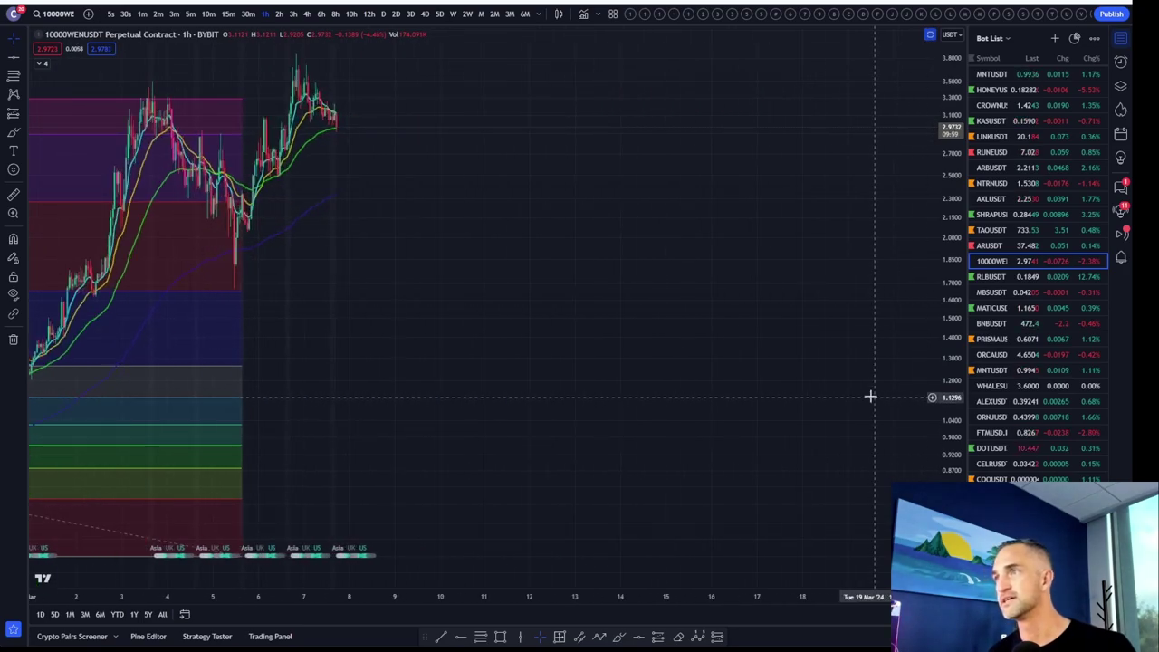
{"action": "scroll", "coordinate": [989, 346], "scroll_direction": "down", "scroll_amount": 5}
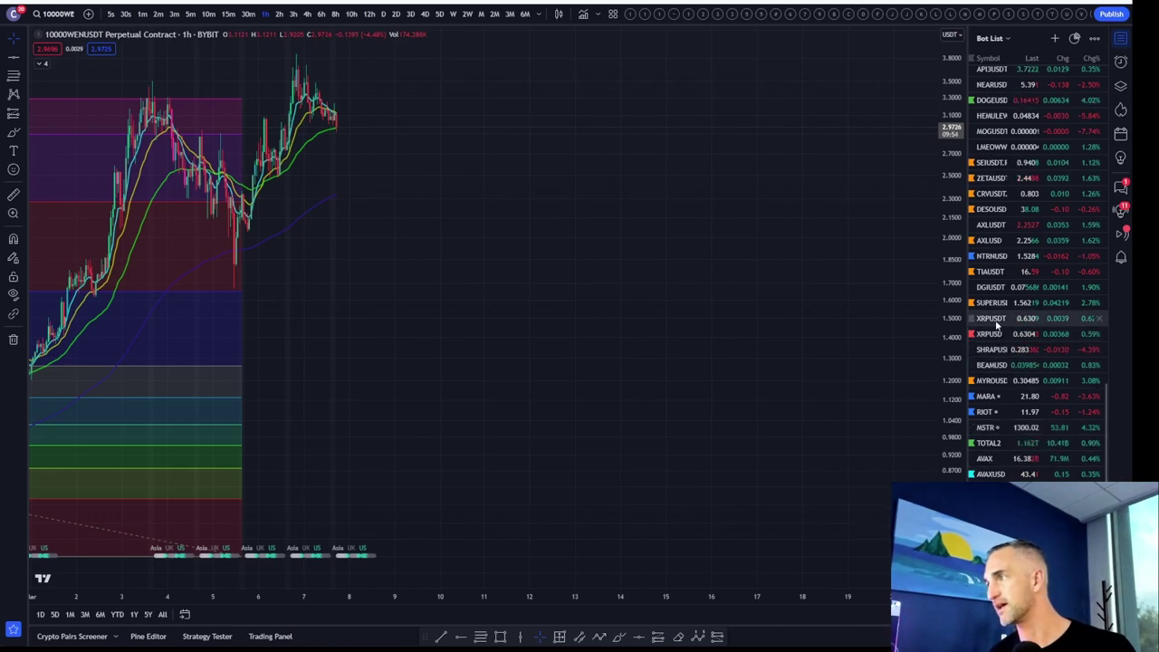
{"action": "left_click", "coordinate": [994, 287]}
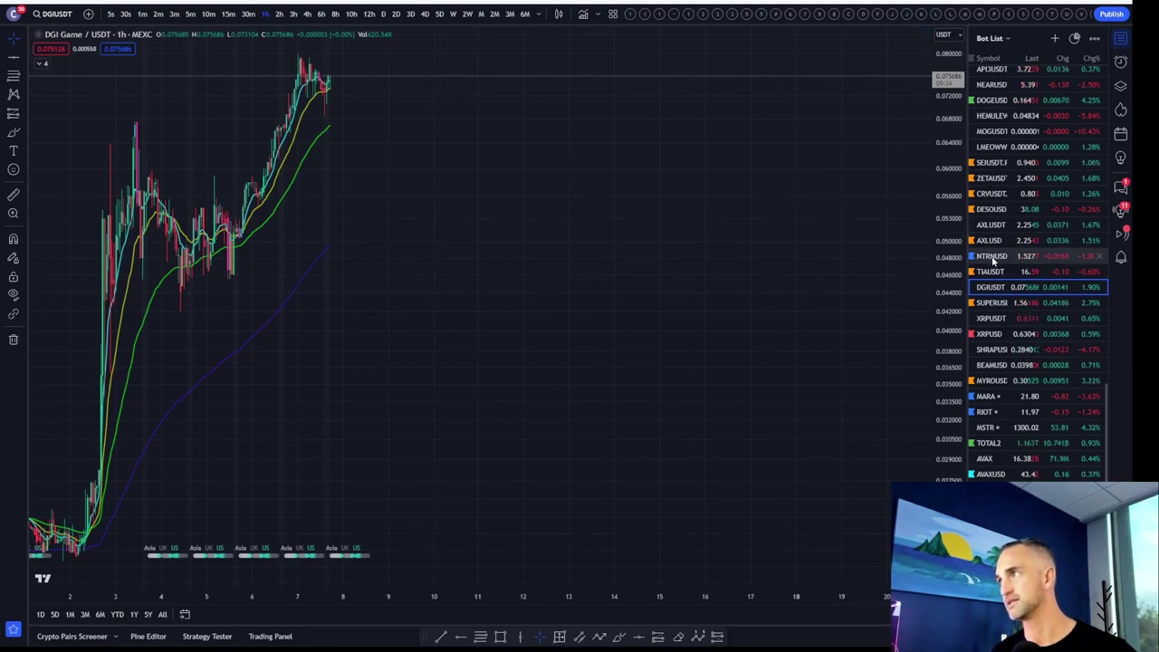
{"action": "scroll", "coordinate": [993, 260], "scroll_direction": "up", "scroll_amount": 2}
Step: Open the SUPERUSDT chart and pan back to show its earlier candles
{"action": "left_click", "coordinate": [996, 110]}
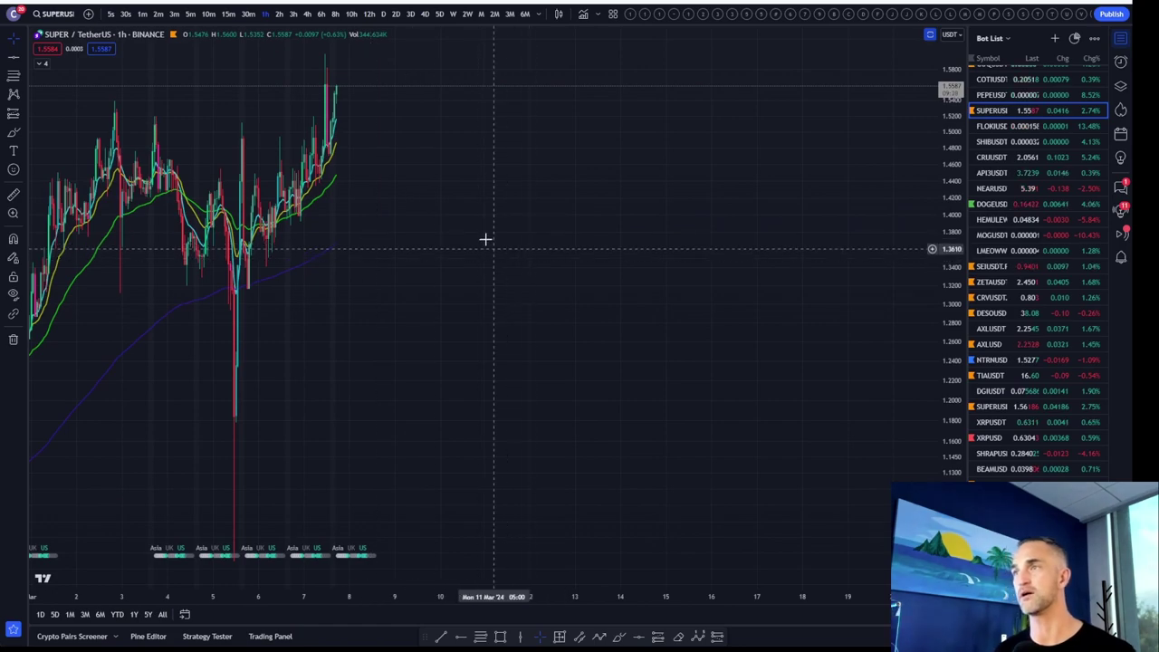
{"action": "left_click_drag", "start_coordinate": [461, 186], "coordinate": [780, 214]}
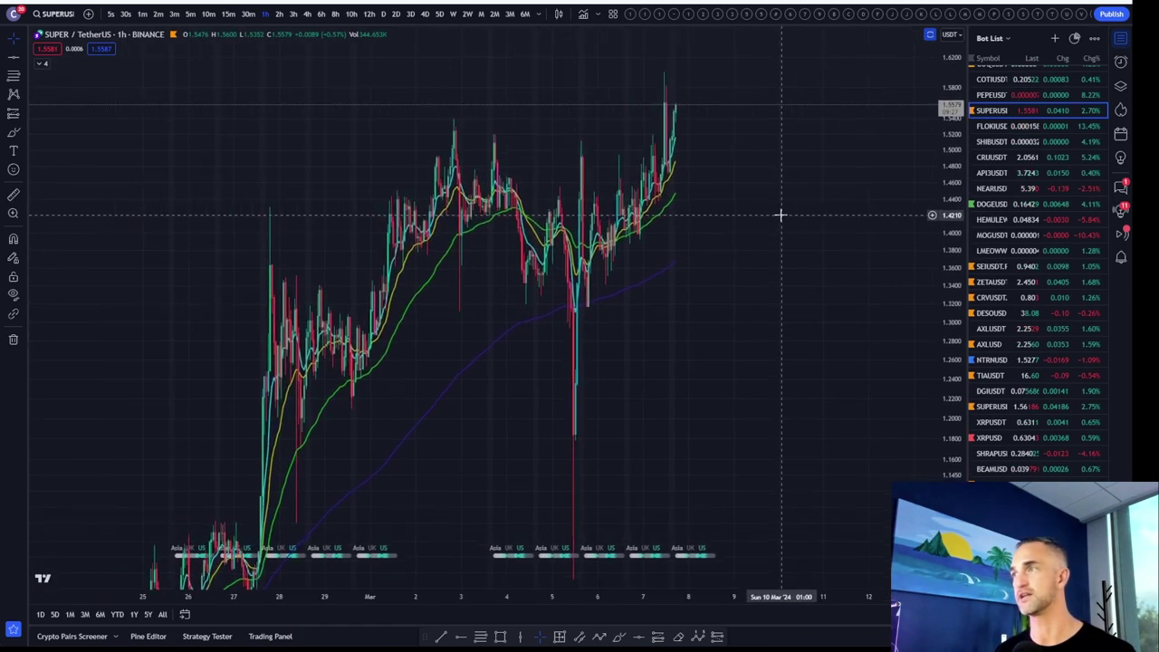
{"action": "scroll", "coordinate": [905, 202], "scroll_direction": "up", "scroll_amount": 3}
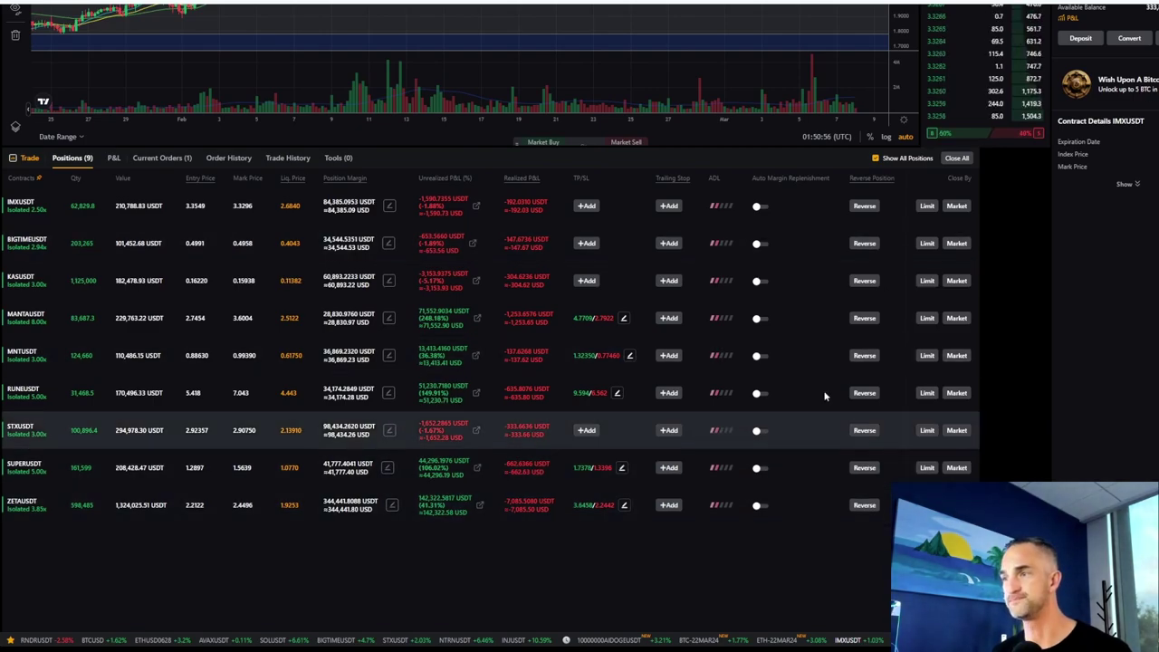
Step: Open the SUPERUSDT perpetual chart from its row in the Positions table
{"action": "scroll", "coordinate": [490, 536], "scroll_direction": "up", "scroll_amount": 5}
{"action": "scroll", "coordinate": [489, 530], "scroll_direction": "up", "scroll_amount": 2}
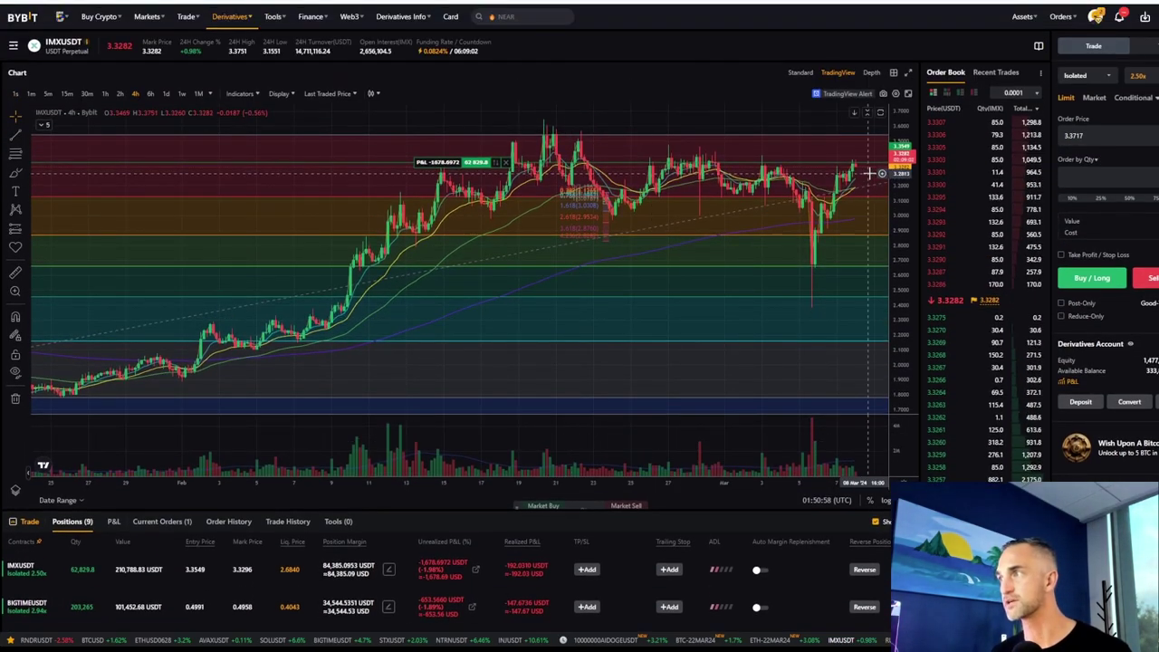
{"action": "scroll", "coordinate": [772, 214], "scroll_direction": "down", "scroll_amount": 3}
{"action": "scroll", "coordinate": [772, 214], "scroll_direction": "down", "scroll_amount": 3}
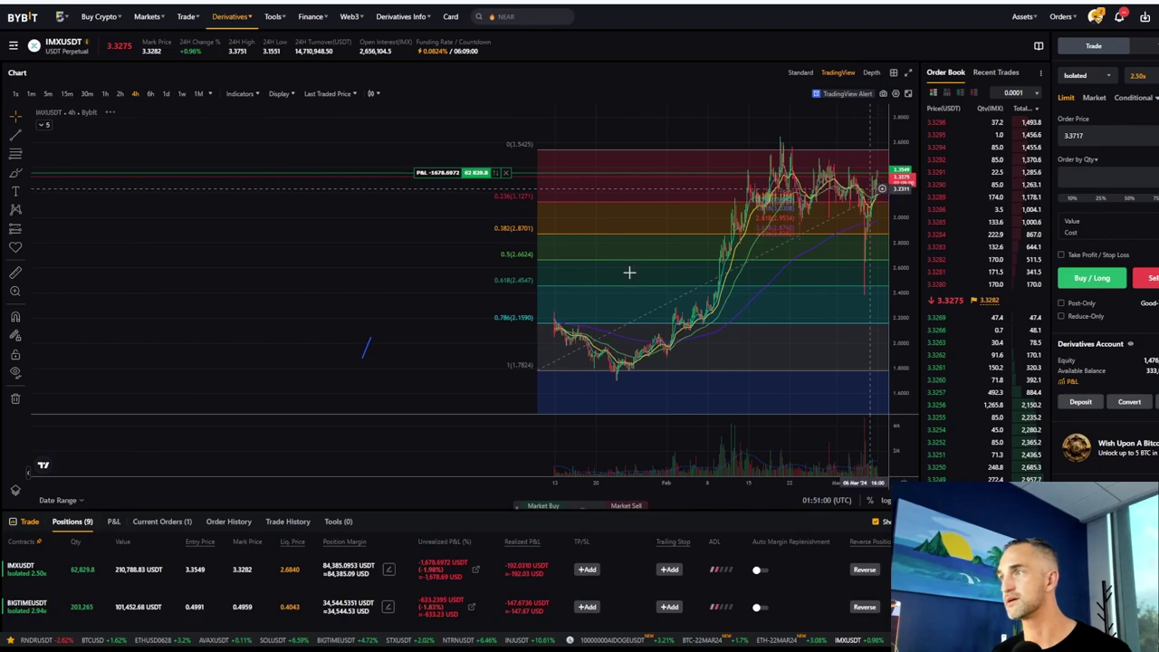
{"action": "scroll", "coordinate": [277, 613], "scroll_direction": "down", "scroll_amount": 5}
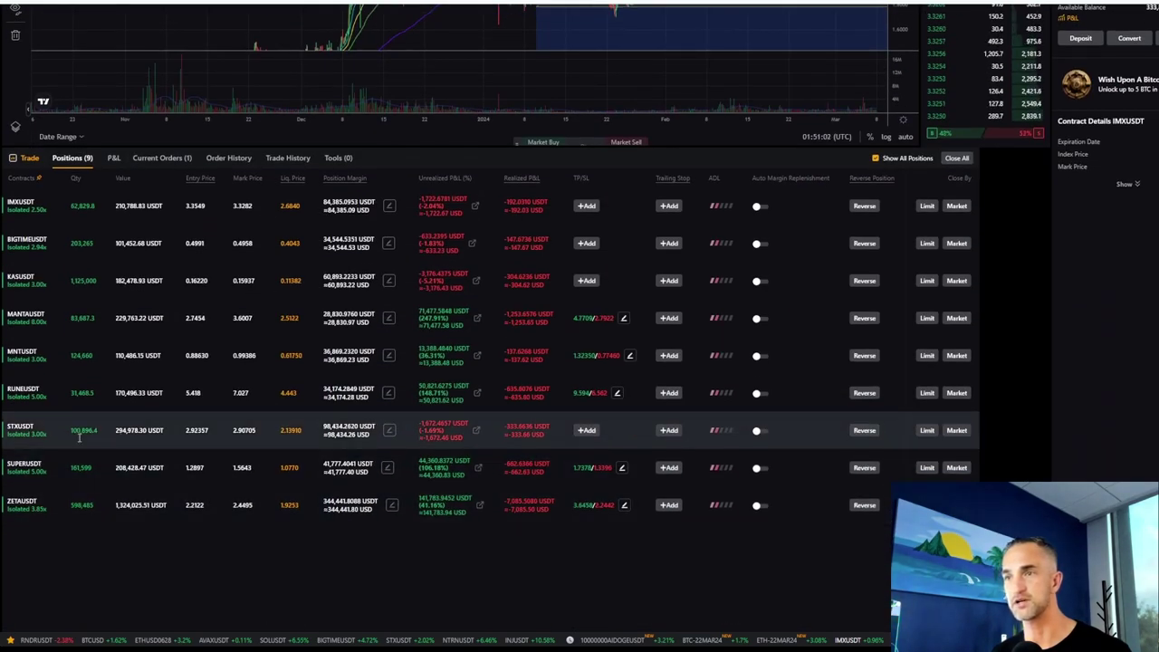
{"action": "left_click", "coordinate": [22, 463]}
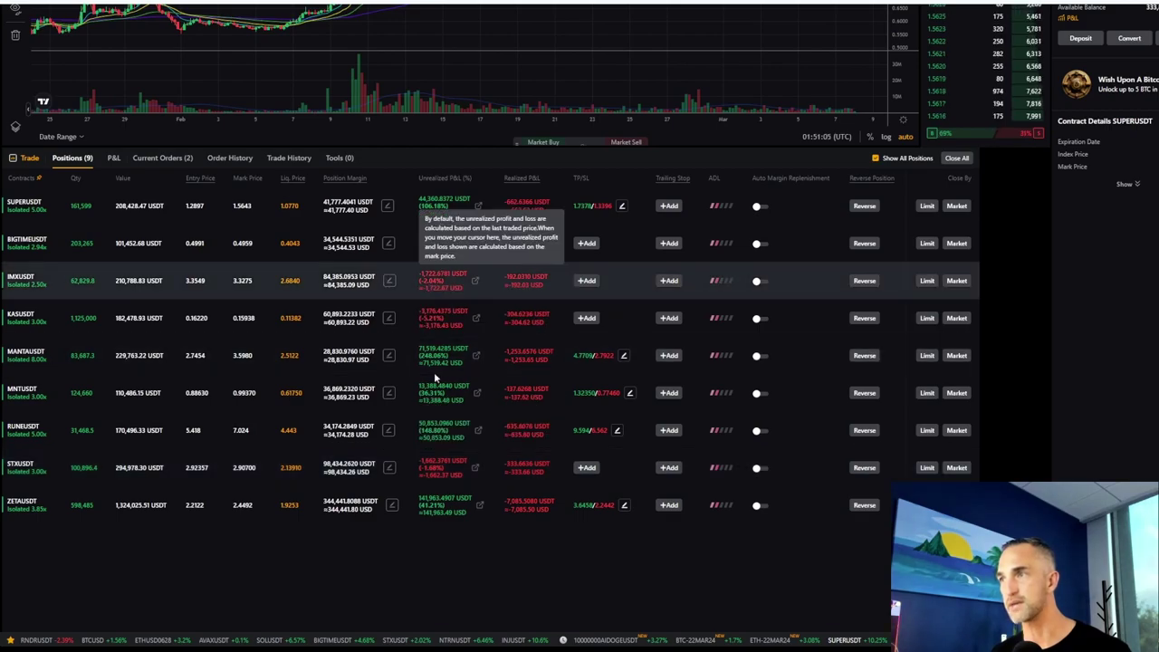
{"action": "scroll", "coordinate": [434, 377], "scroll_direction": "up", "scroll_amount": 3}
{"action": "scroll", "coordinate": [481, 505], "scroll_direction": "up", "scroll_amount": 2}
{"action": "scroll", "coordinate": [694, 396], "scroll_direction": "down", "scroll_amount": 3}
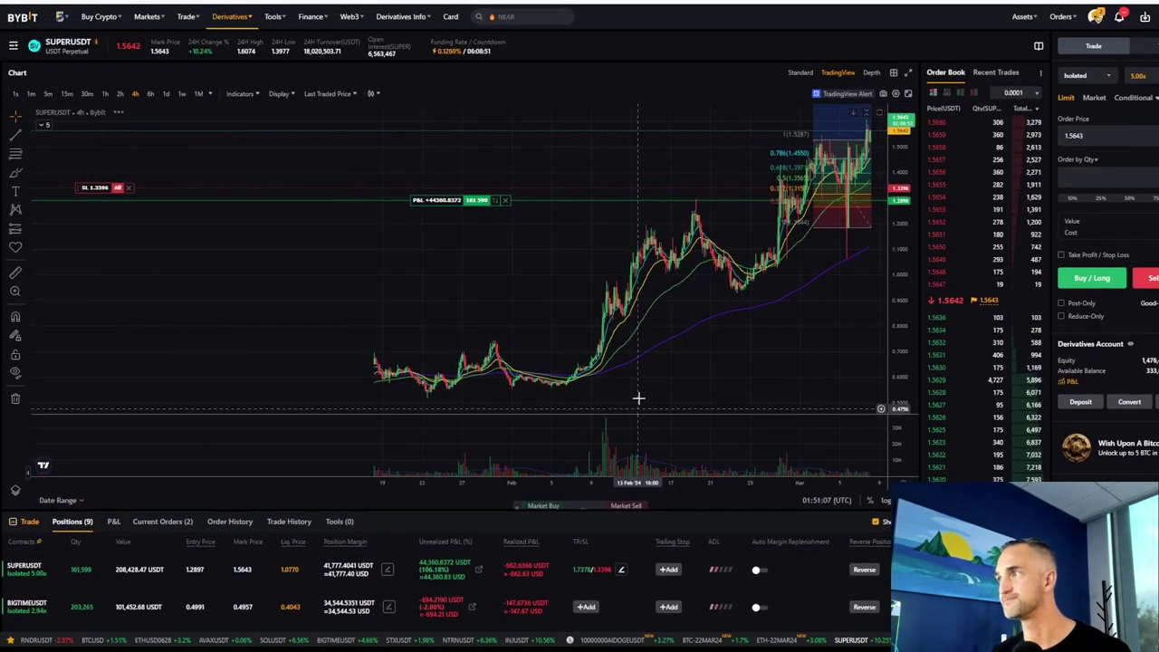
{"action": "scroll", "coordinate": [607, 397], "scroll_direction": "down", "scroll_amount": 2}
{"action": "scroll", "coordinate": [758, 358], "scroll_direction": "right", "scroll_amount": 3}
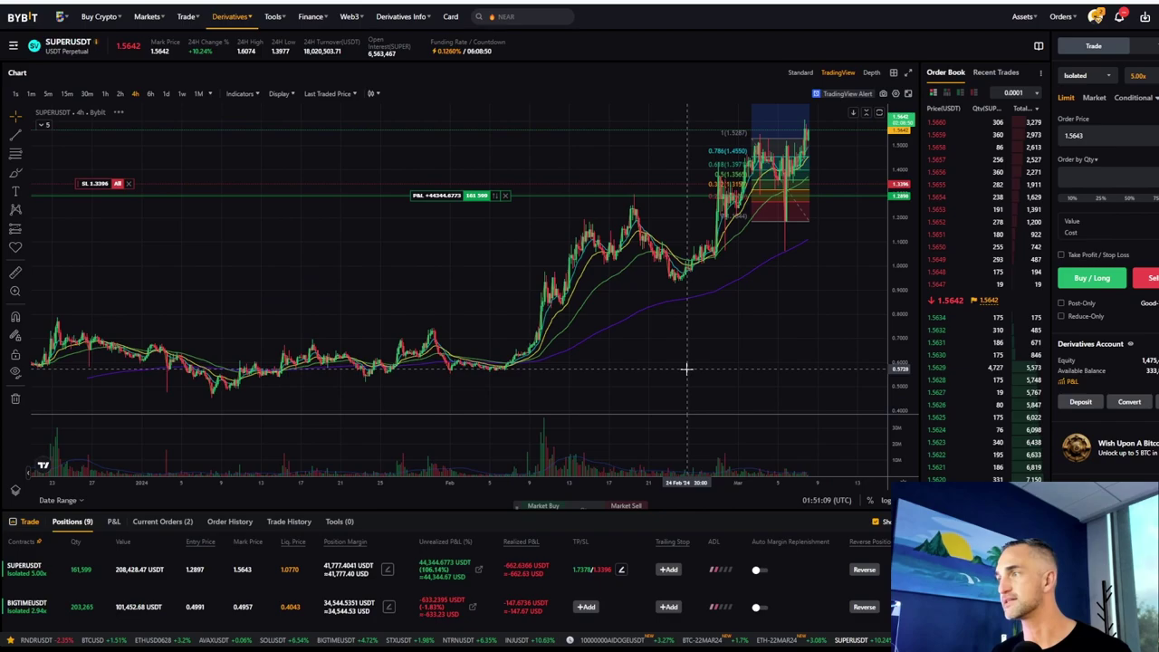
Step: Raise the SUPERUSDT leverage from 6.86x to 7.79x and confirm
{"action": "left_click", "coordinate": [1137, 75]}
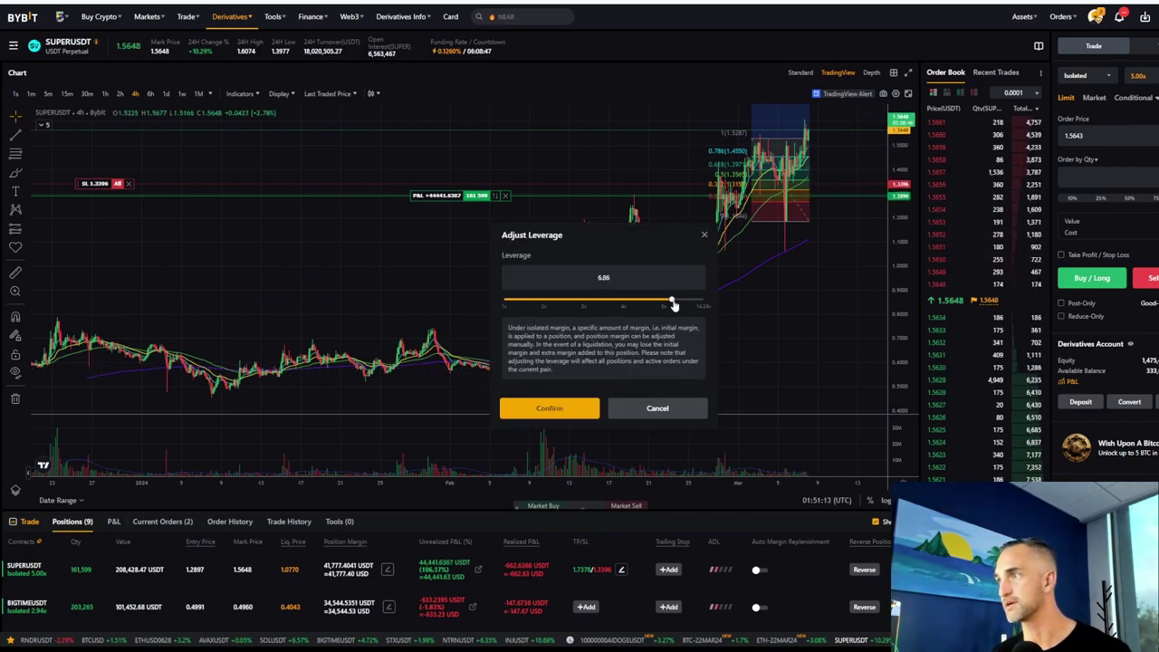
{"action": "left_click_drag", "start_coordinate": [673, 305], "coordinate": [677, 302]}
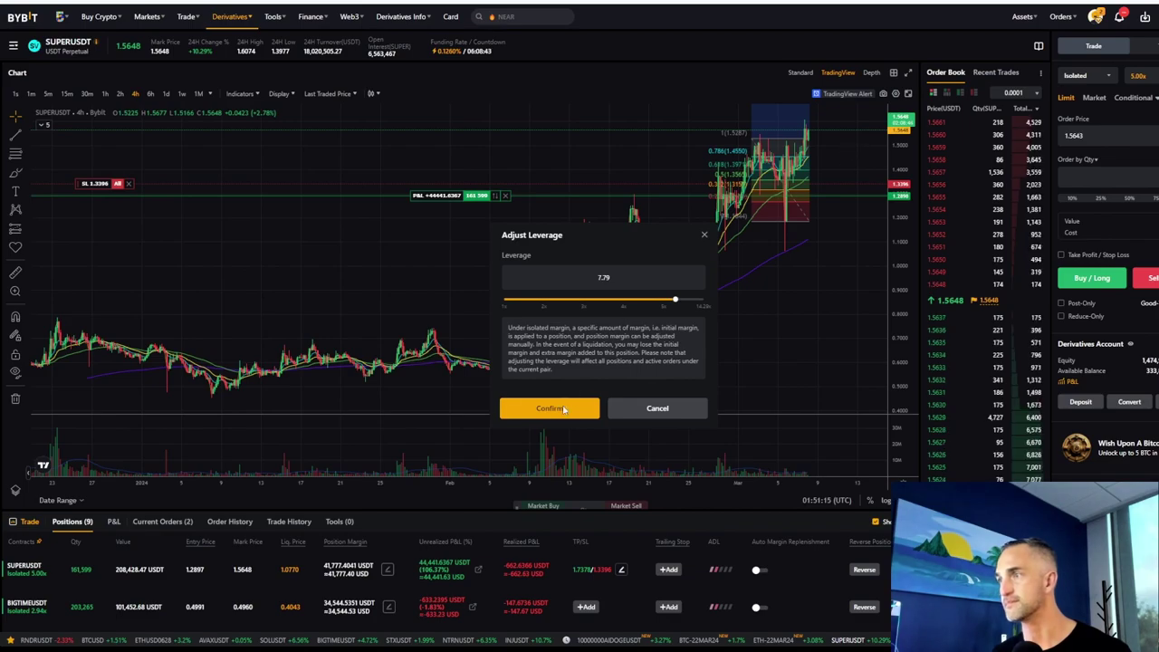
{"action": "left_click", "coordinate": [558, 409]}
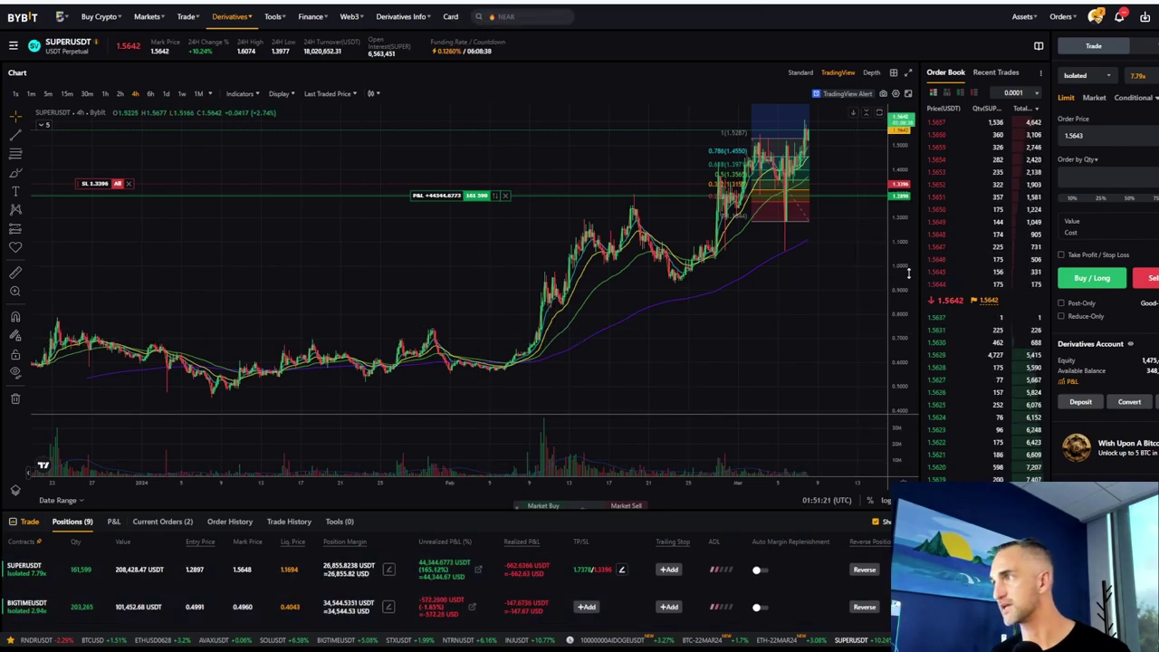
Step: Stretch the price scale and zoom the SUPERUSDT chart to inspect the candles
{"action": "left_click_drag", "start_coordinate": [888, 339], "coordinate": [886, 292]}
{"action": "scroll", "coordinate": [817, 258], "scroll_direction": "up", "scroll_amount": 2}
{"action": "scroll", "coordinate": [815, 200], "scroll_direction": "up", "scroll_amount": 2}
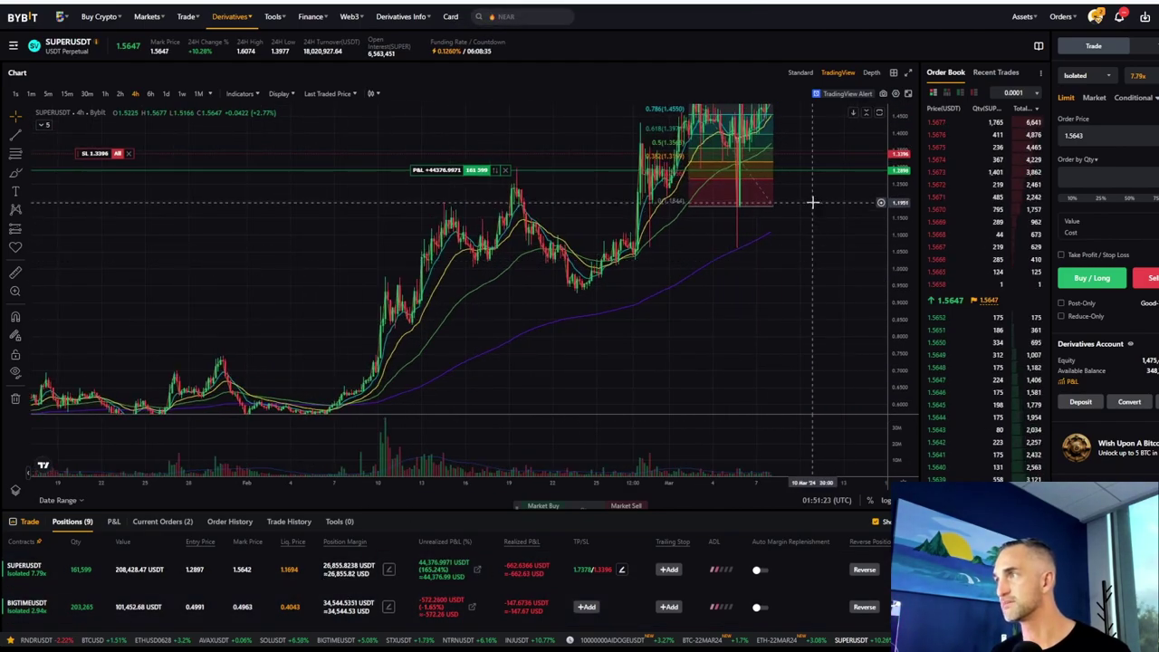
{"action": "scroll", "coordinate": [833, 314], "scroll_direction": "up", "scroll_amount": 3}
{"action": "scroll", "coordinate": [833, 314], "scroll_direction": "up", "scroll_amount": 2}
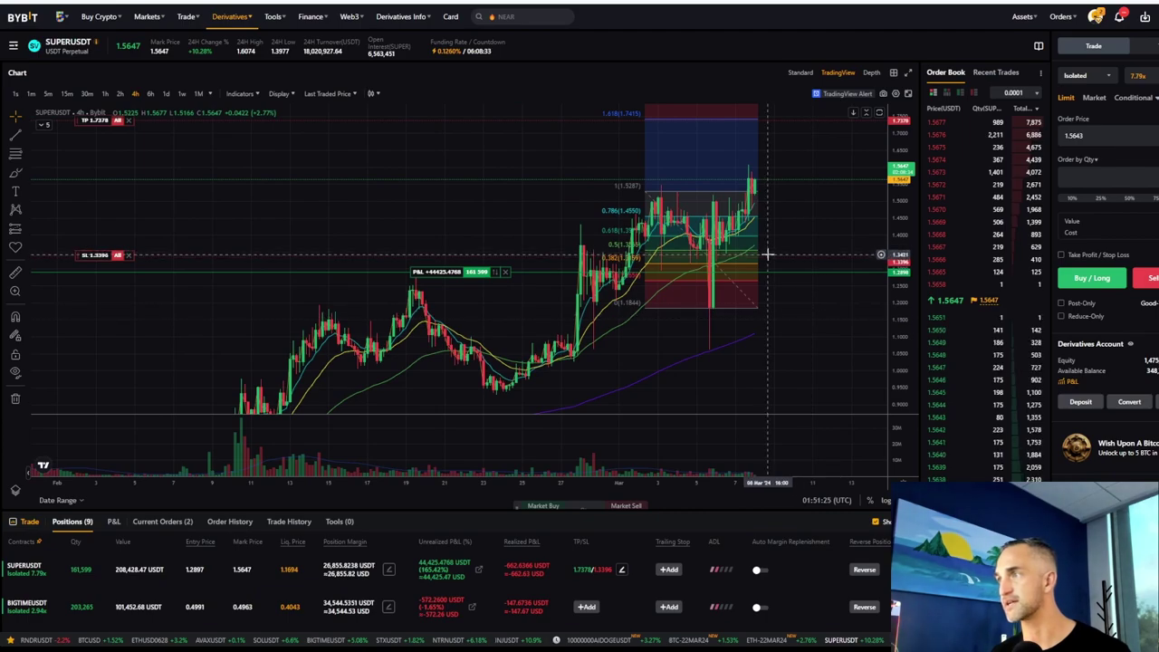
{"action": "scroll", "coordinate": [769, 255], "scroll_direction": "down", "scroll_amount": 2}
{"action": "scroll", "coordinate": [642, 160], "scroll_direction": "down", "scroll_amount": 2}
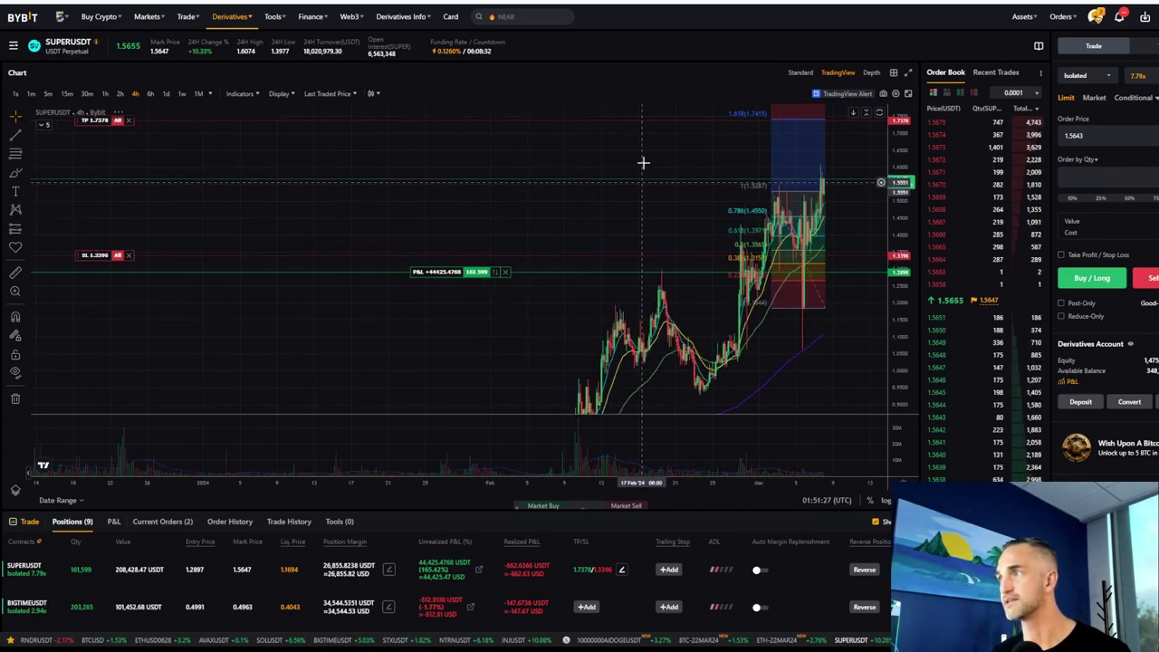
{"action": "scroll", "coordinate": [535, 199], "scroll_direction": "down", "scroll_amount": 2}
{"action": "scroll", "coordinate": [722, 161], "scroll_direction": "down", "scroll_amount": 1}
{"action": "scroll", "coordinate": [758, 271], "scroll_direction": "up", "scroll_amount": 2}
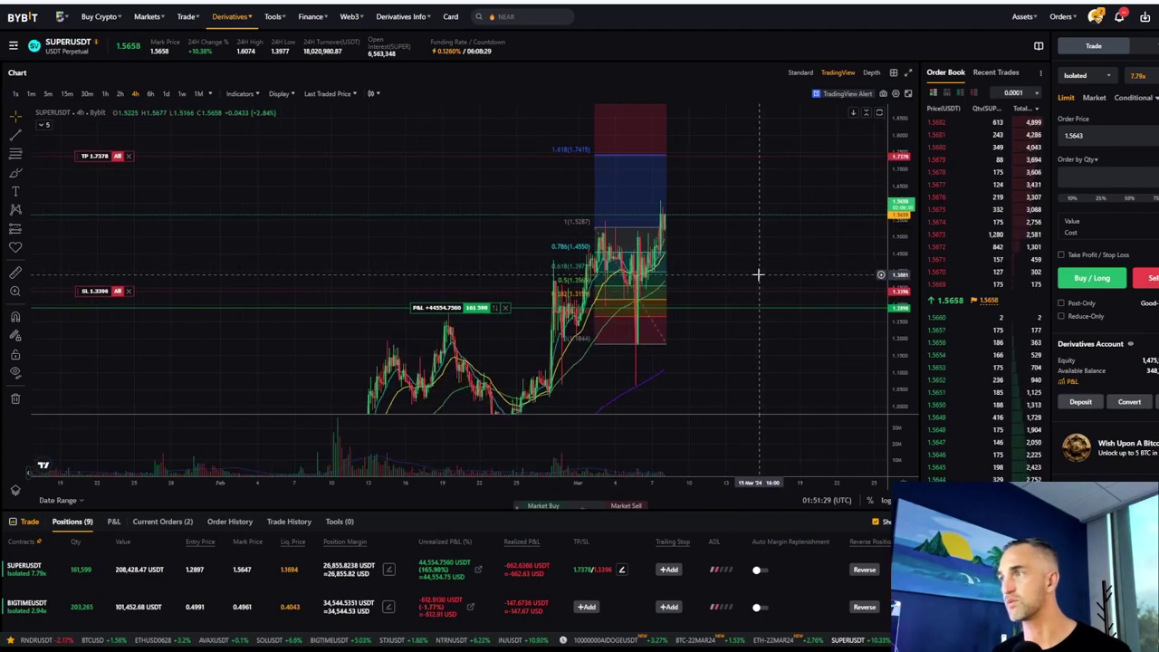
{"action": "scroll", "coordinate": [666, 271], "scroll_direction": "up", "scroll_amount": 2}
{"action": "left_click_drag", "start_coordinate": [640, 206], "coordinate": [708, 207]}
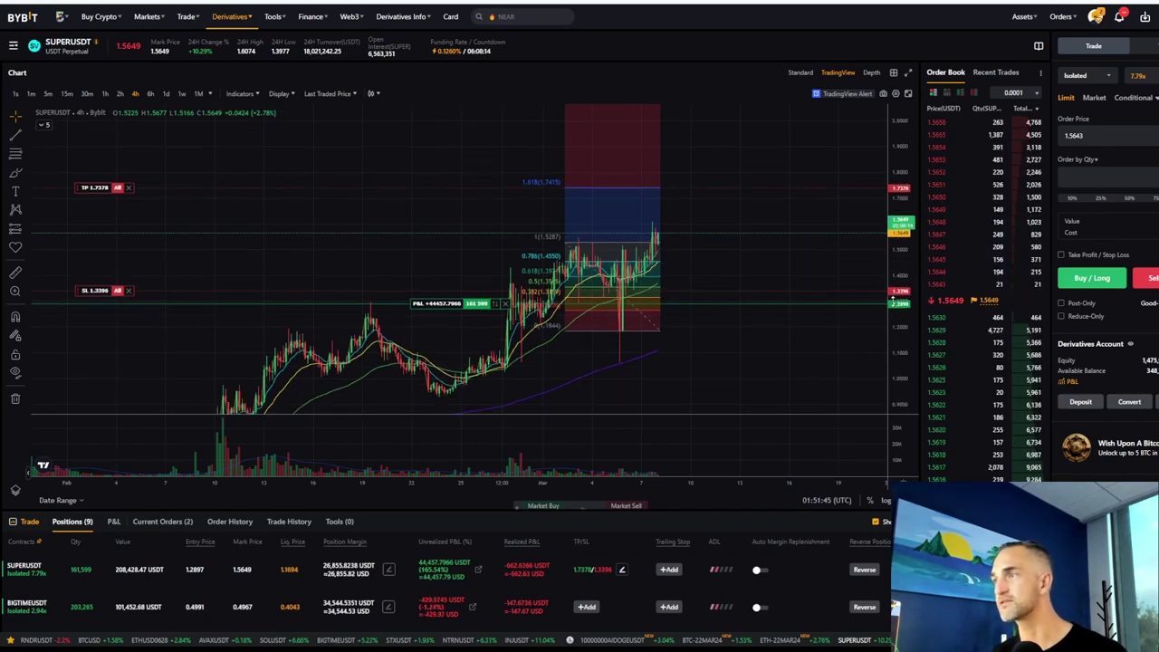
{"action": "left_click_drag", "start_coordinate": [900, 310], "coordinate": [899, 355]}
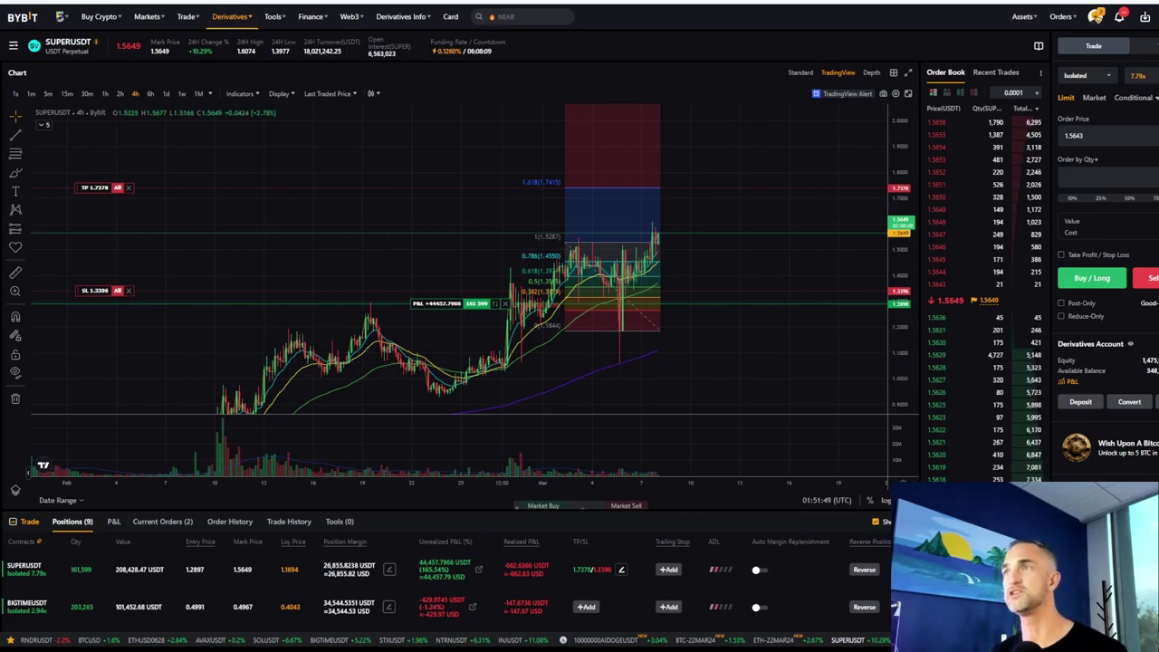
Step: Open a new tab, try omnibox queries 'nvidia' then 'cryp', and dismiss the suggestions
{"action": "key", "text": "ctrl+t"}
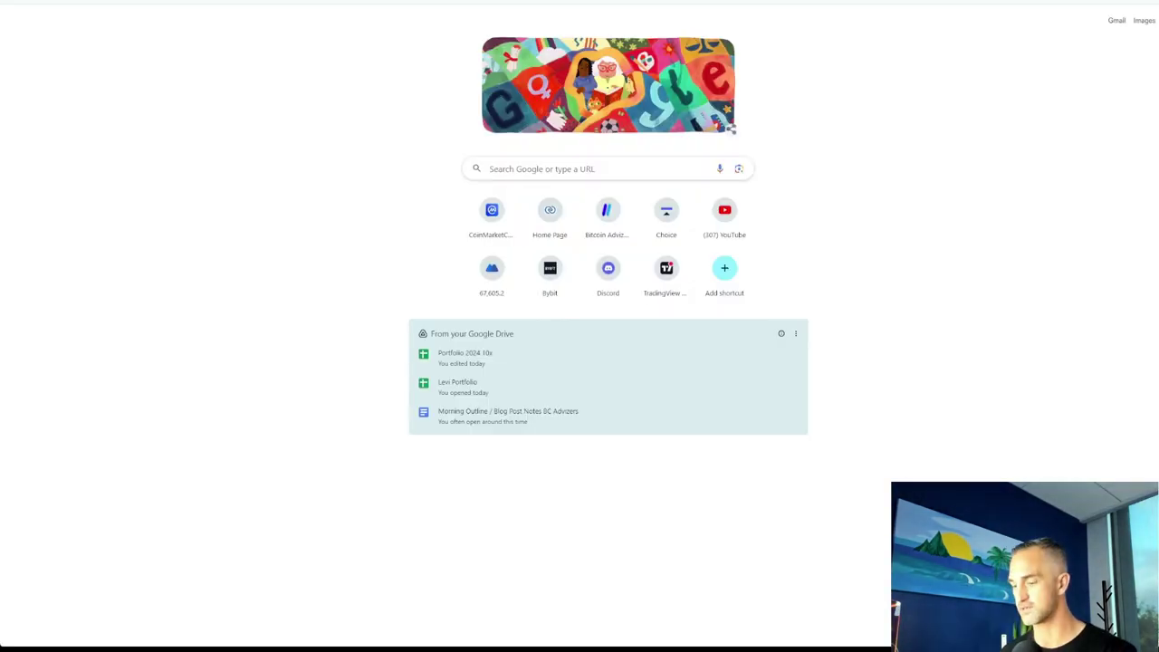
{"action": "type", "text": "nvidia"}
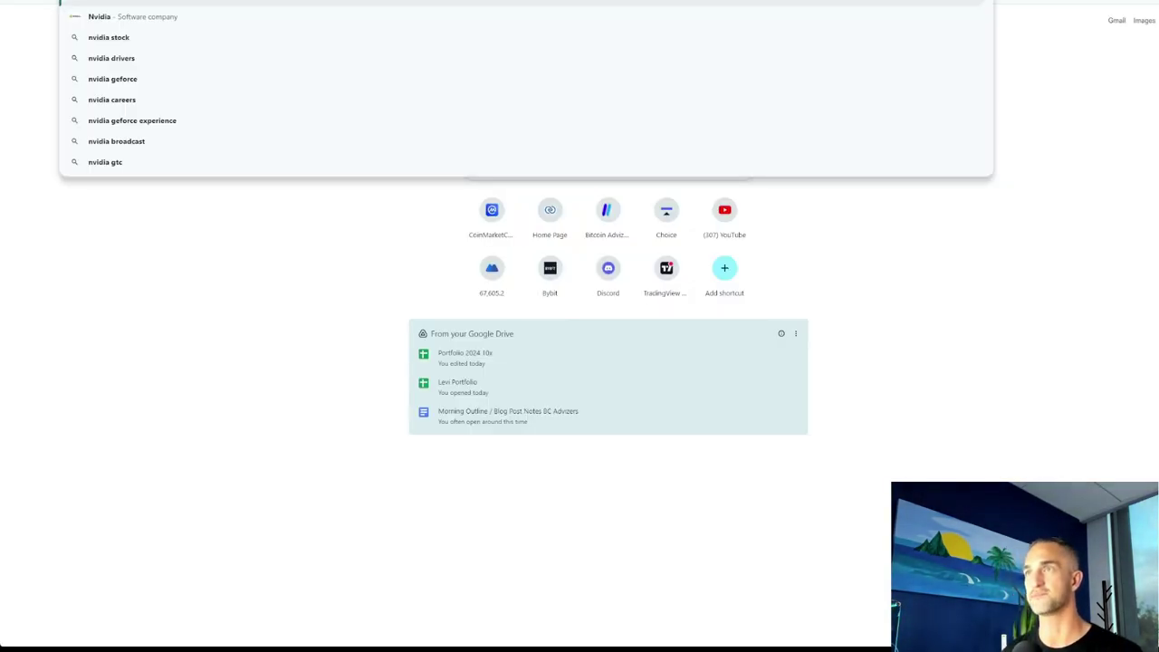
{"action": "key", "text": "BackSpace"}
{"action": "key", "text": "BackSpace"}
{"action": "key", "text": "BackSpace"}
{"action": "type", "text": "cryp"}
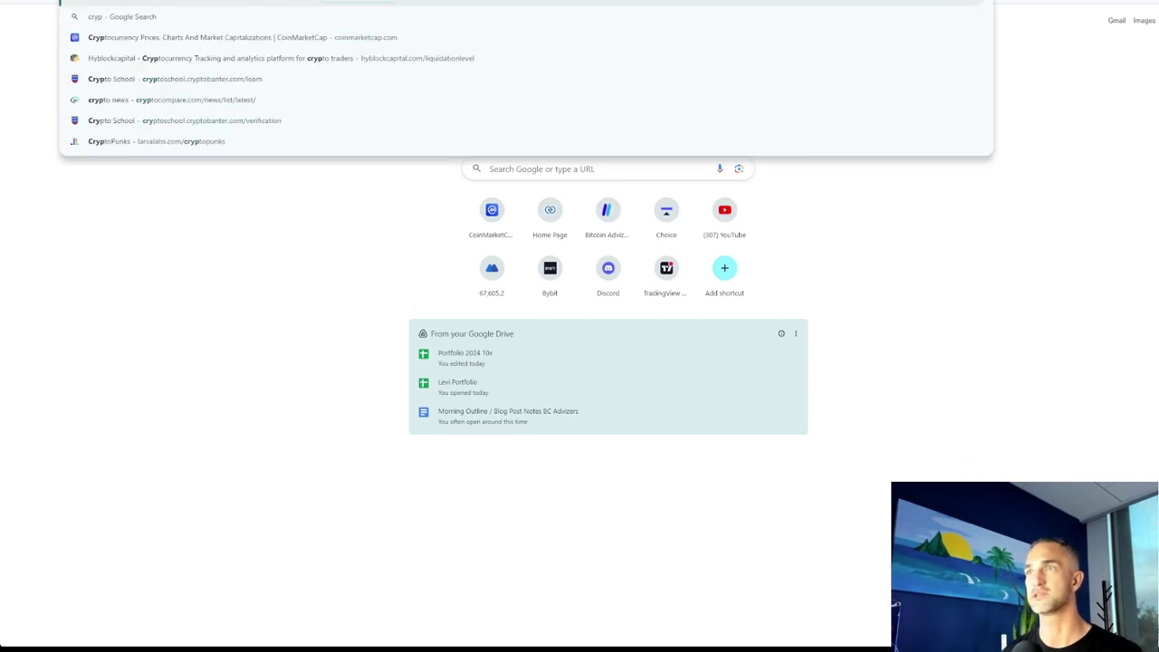
{"action": "key", "text": "Escape"}
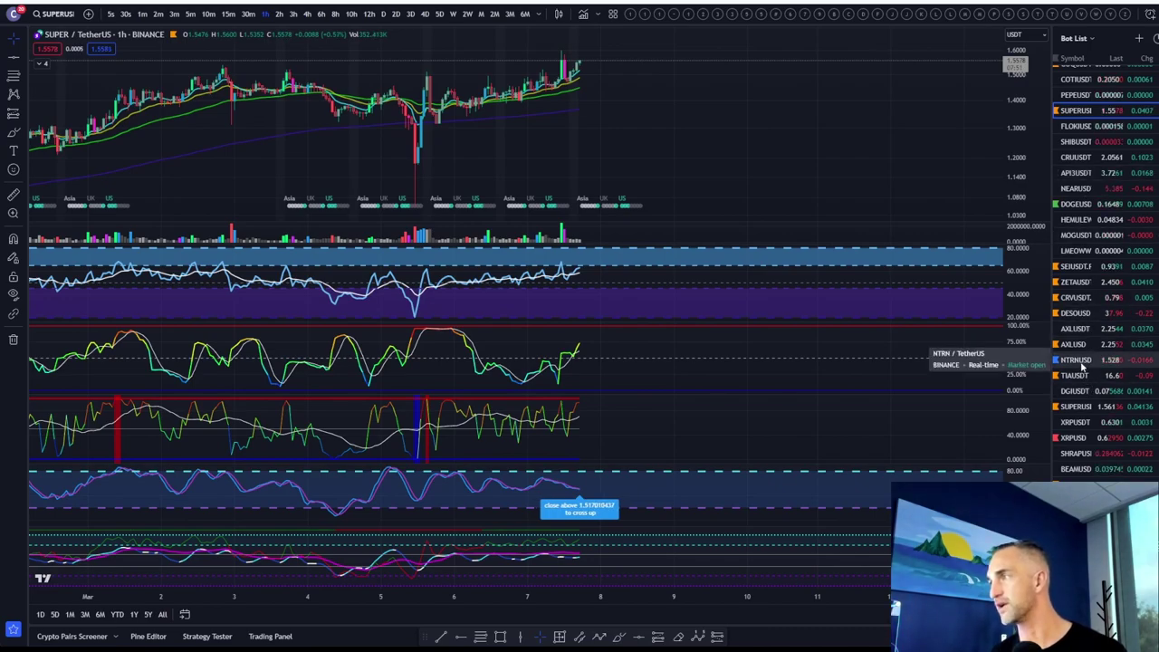
Step: Open the AVAX market cap chart, zoom out, and maximize the price pane
{"action": "scroll", "coordinate": [1081, 365], "scroll_direction": "down", "scroll_amount": 3}
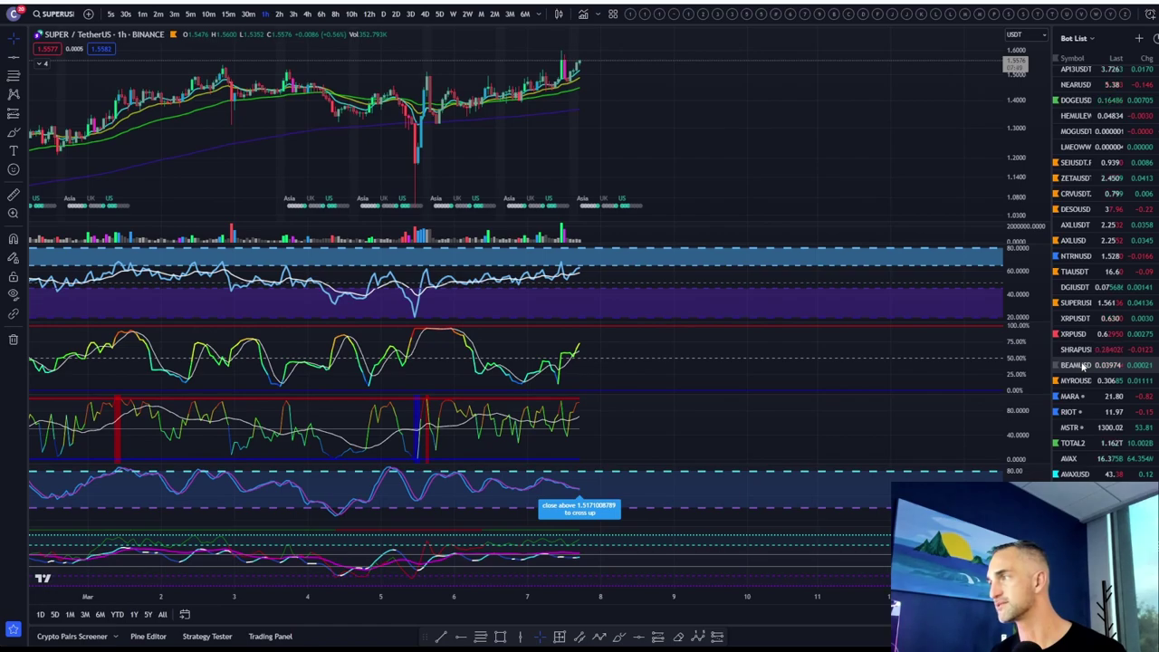
{"action": "left_click", "coordinate": [1073, 458]}
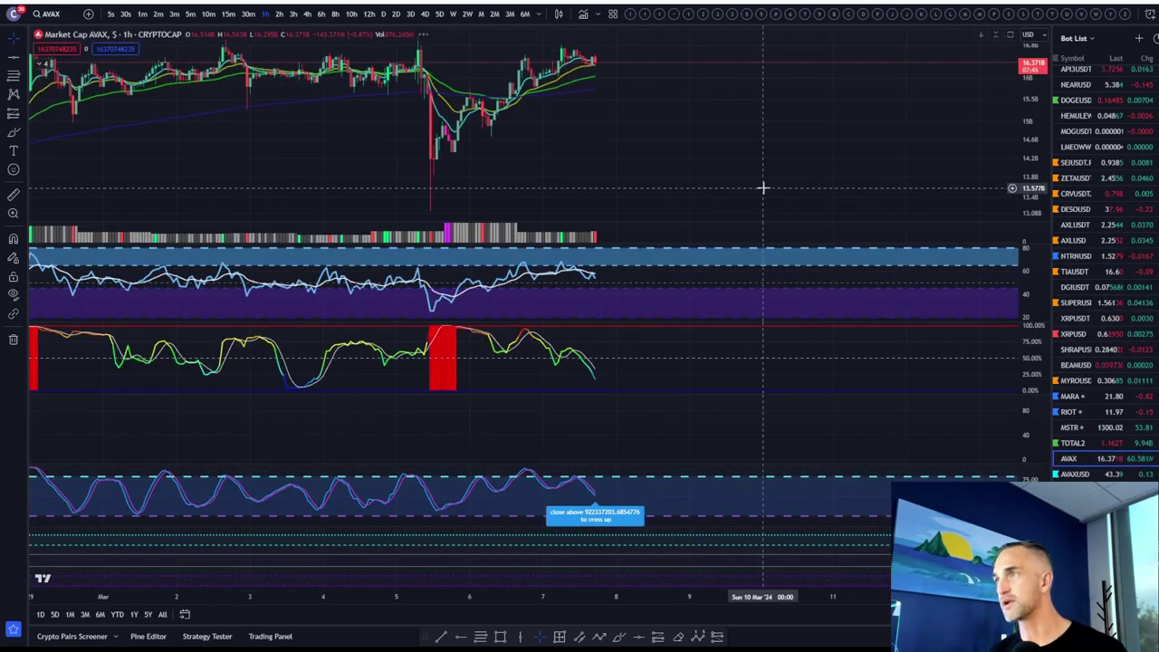
{"action": "scroll", "coordinate": [763, 188], "scroll_direction": "down", "scroll_amount": 3}
{"action": "scroll", "coordinate": [833, 154], "scroll_direction": "down", "scroll_amount": 3}
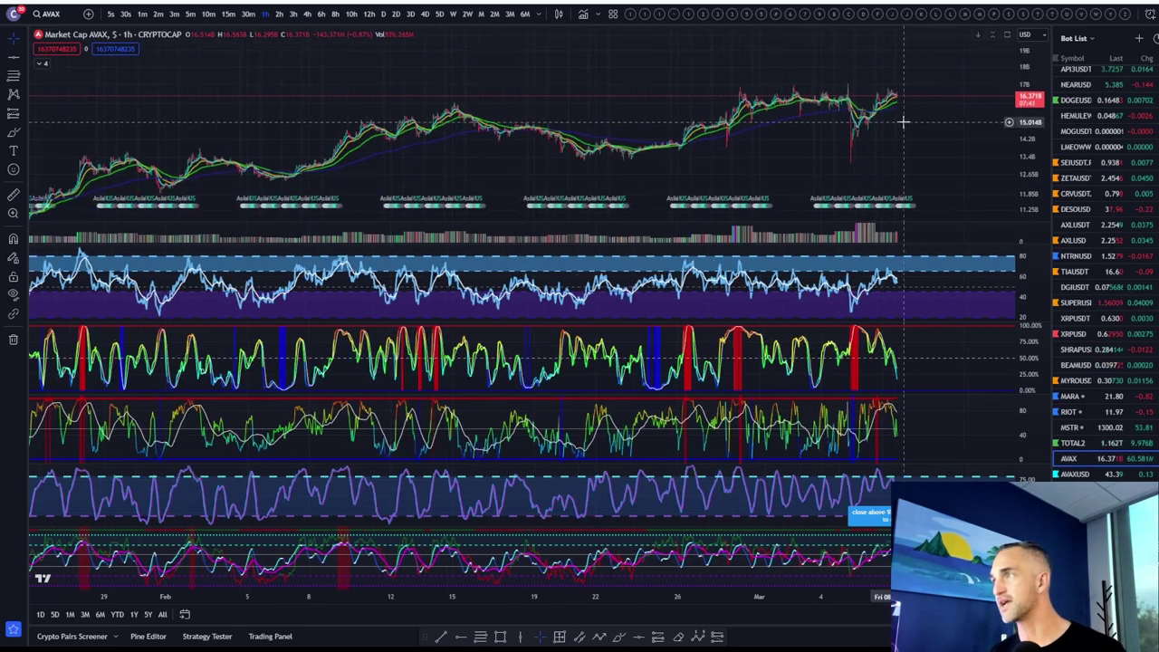
{"action": "scroll", "coordinate": [903, 120], "scroll_direction": "down", "scroll_amount": 3}
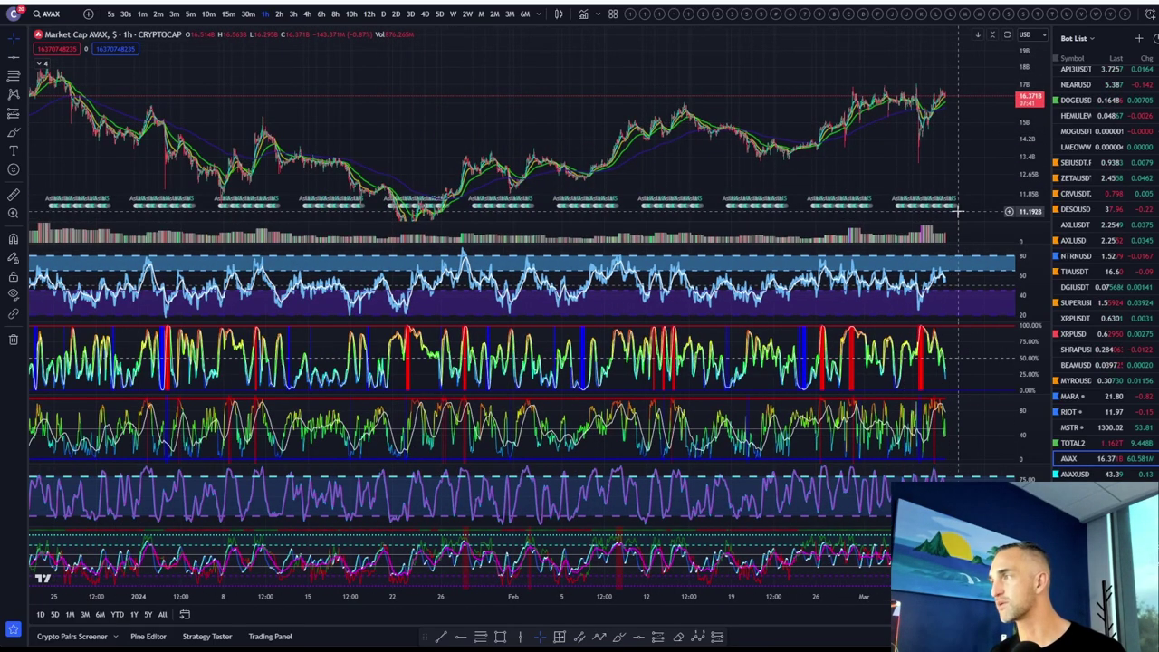
{"action": "scroll", "coordinate": [959, 122], "scroll_direction": "down", "scroll_amount": 2}
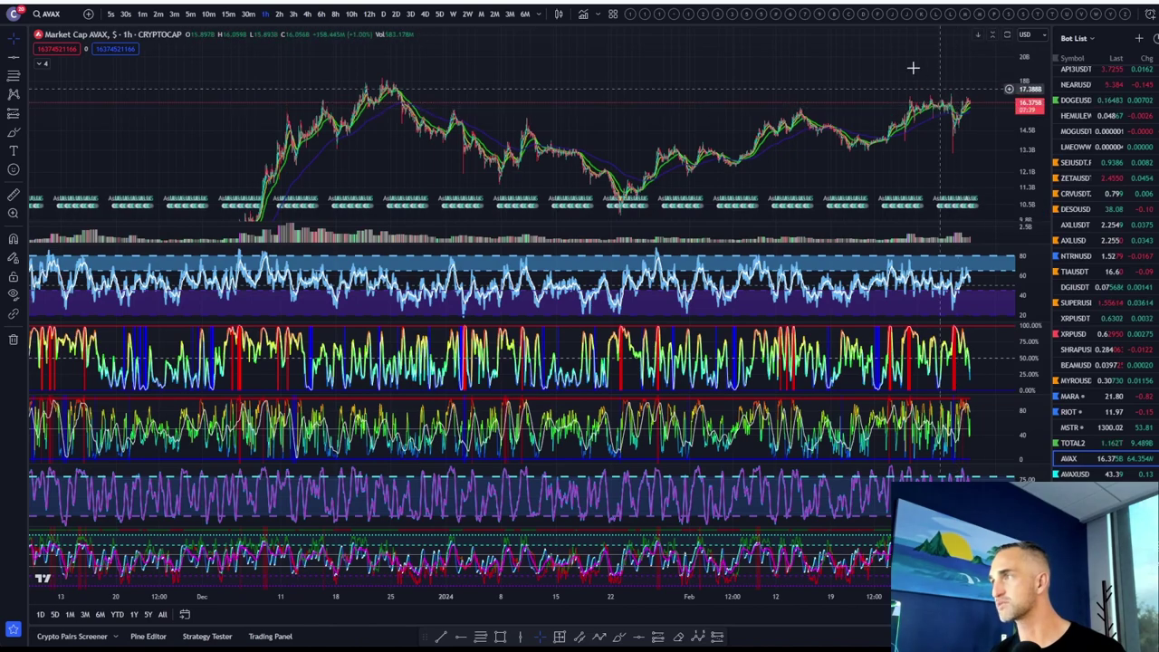
{"action": "double_click", "coordinate": [913, 68]}
{"action": "scroll", "coordinate": [860, 184], "scroll_direction": "up", "scroll_amount": 2}
{"action": "scroll", "coordinate": [943, 196], "scroll_direction": "up", "scroll_amount": 2}
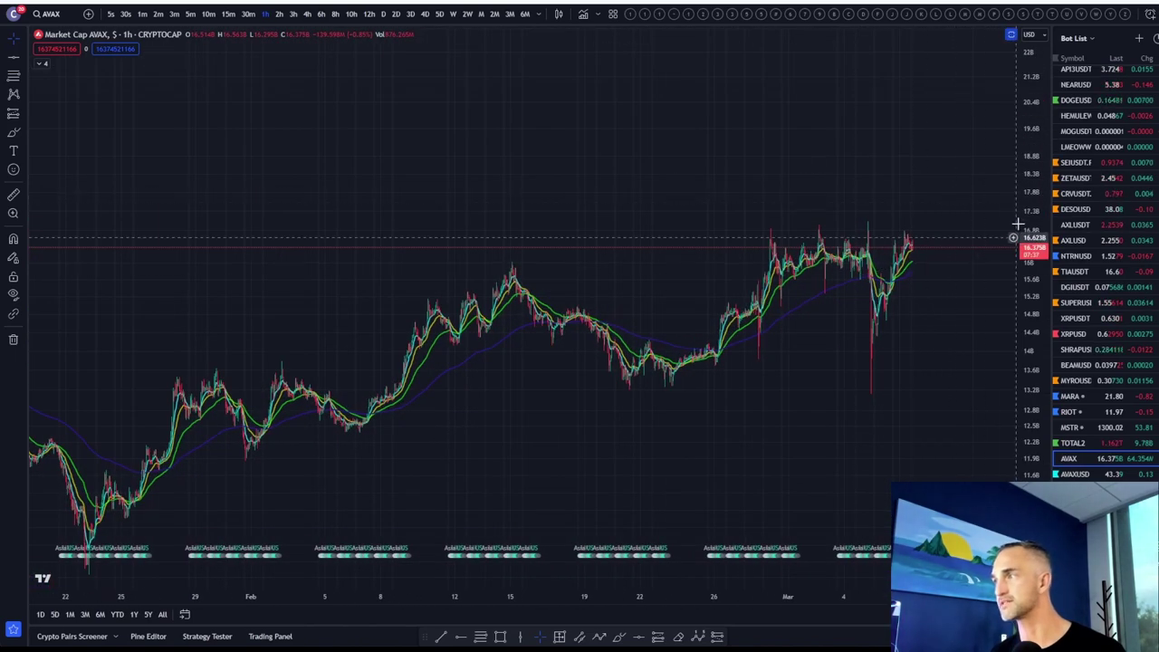
{"action": "scroll", "coordinate": [835, 194], "scroll_direction": "up", "scroll_amount": 2}
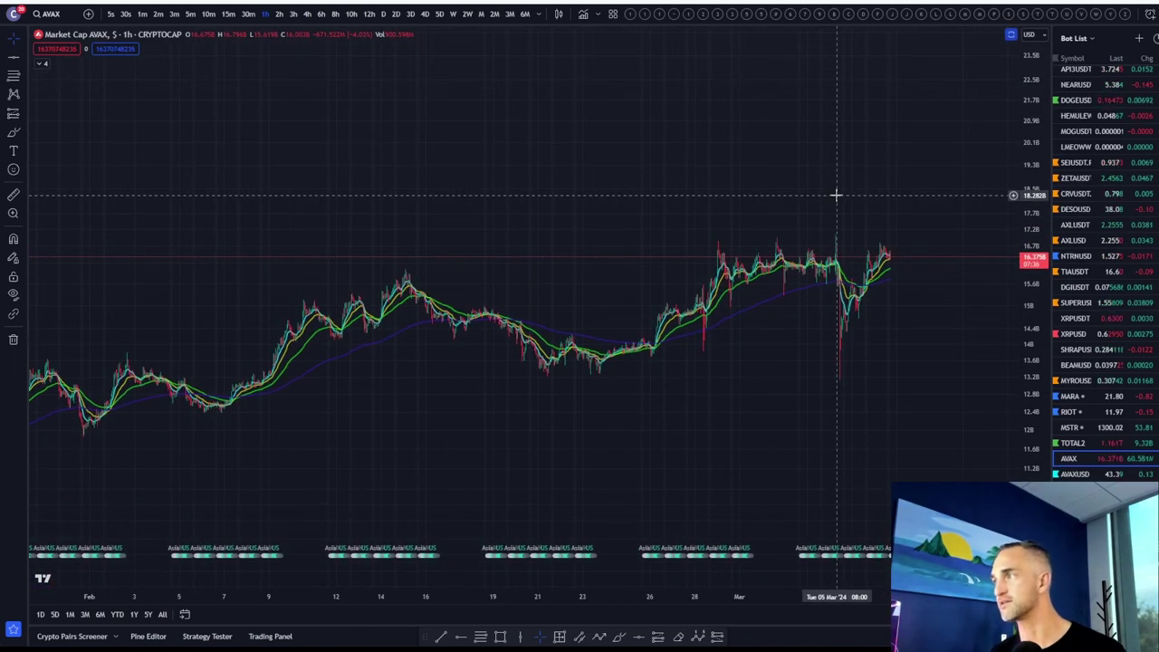
Step: Look at the AXLUSD chart, then switch to DGIUSDT
{"action": "left_click", "coordinate": [1074, 241]}
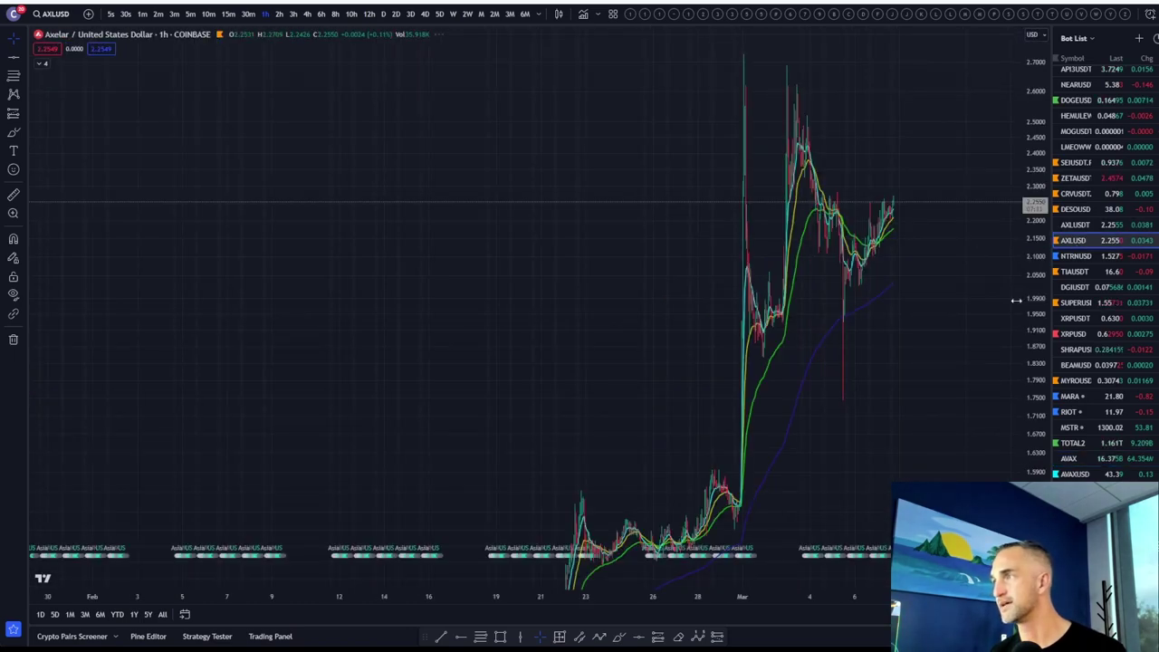
{"action": "scroll", "coordinate": [990, 318], "scroll_direction": "up", "scroll_amount": 3}
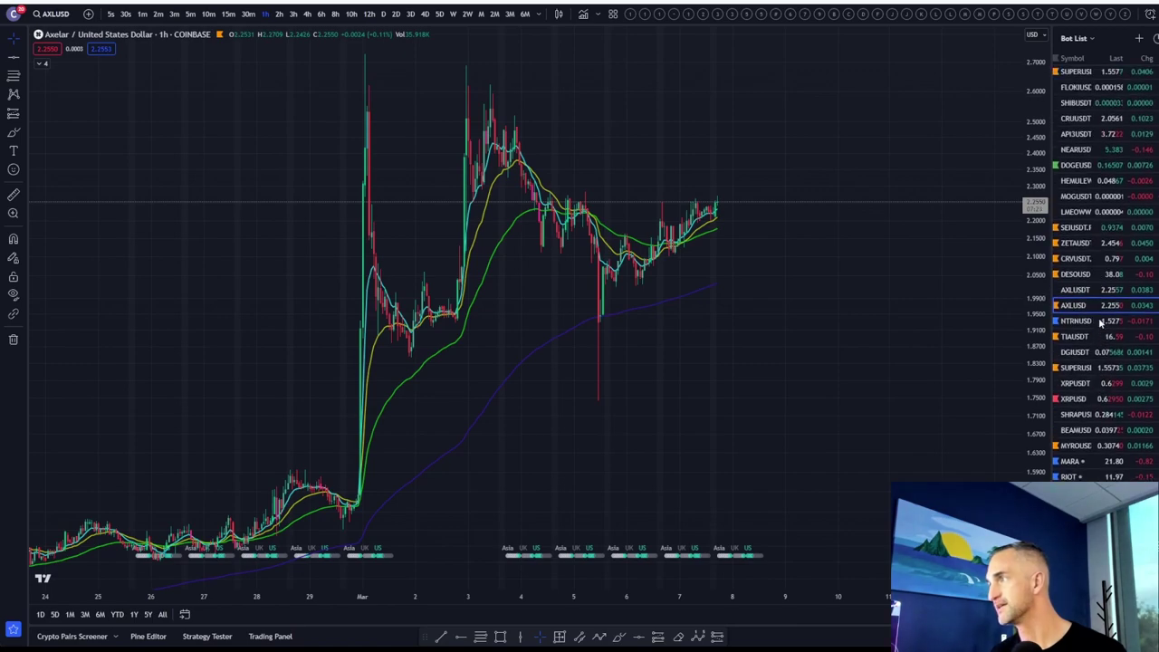
{"action": "left_click", "coordinate": [1083, 289]}
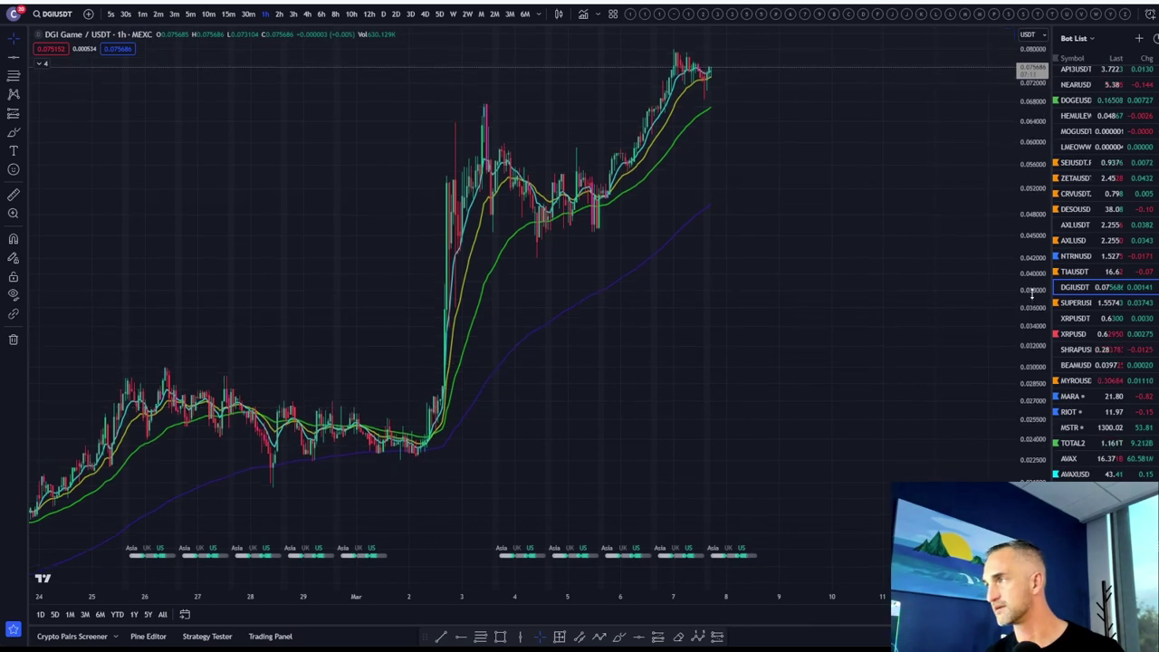
Step: Switch to LMEOWW on the 1D interval and zoom out to show its history
{"action": "left_click_drag", "start_coordinate": [810, 181], "coordinate": [887, 313]}
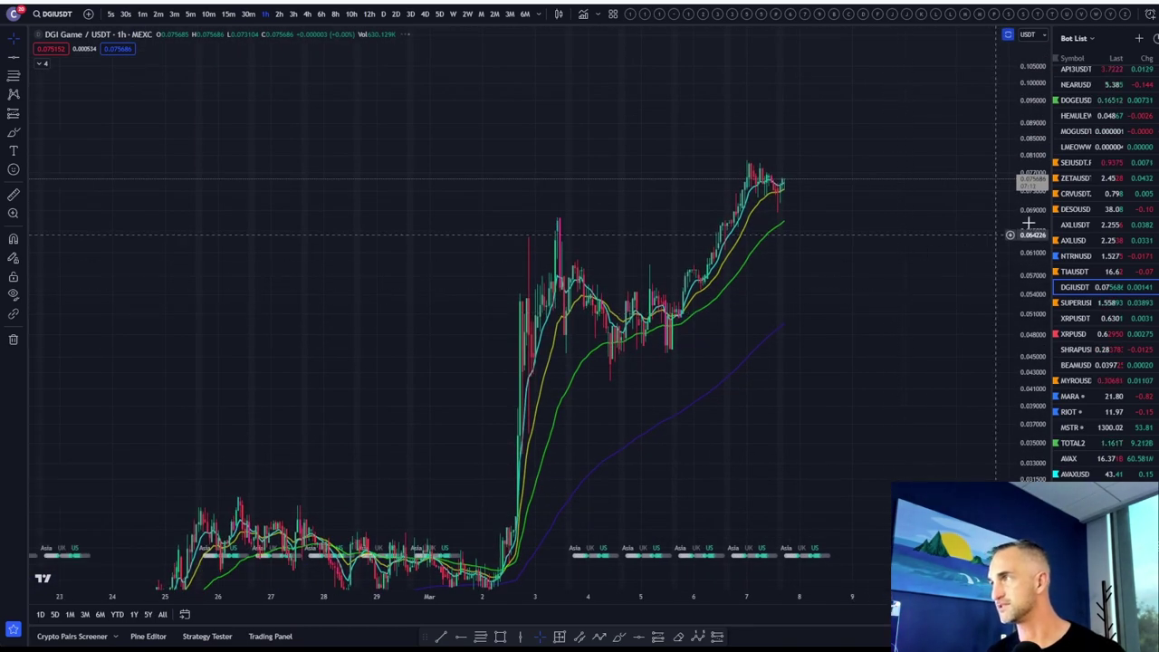
{"action": "left_click", "coordinate": [1085, 150]}
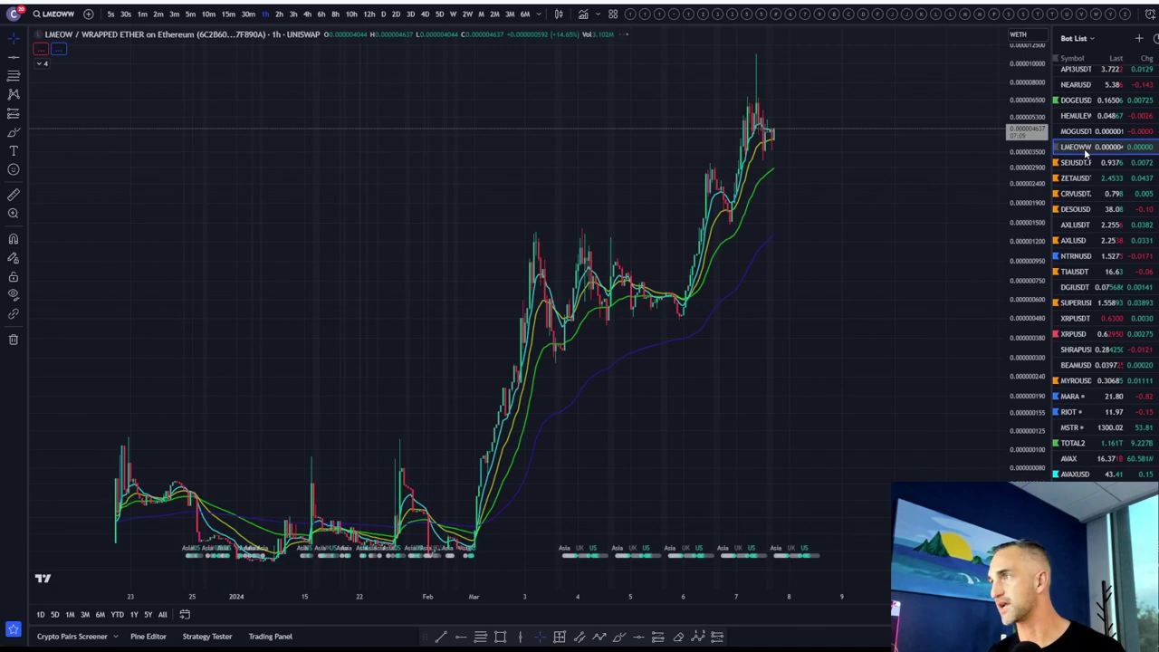
{"action": "left_click", "coordinate": [381, 15]}
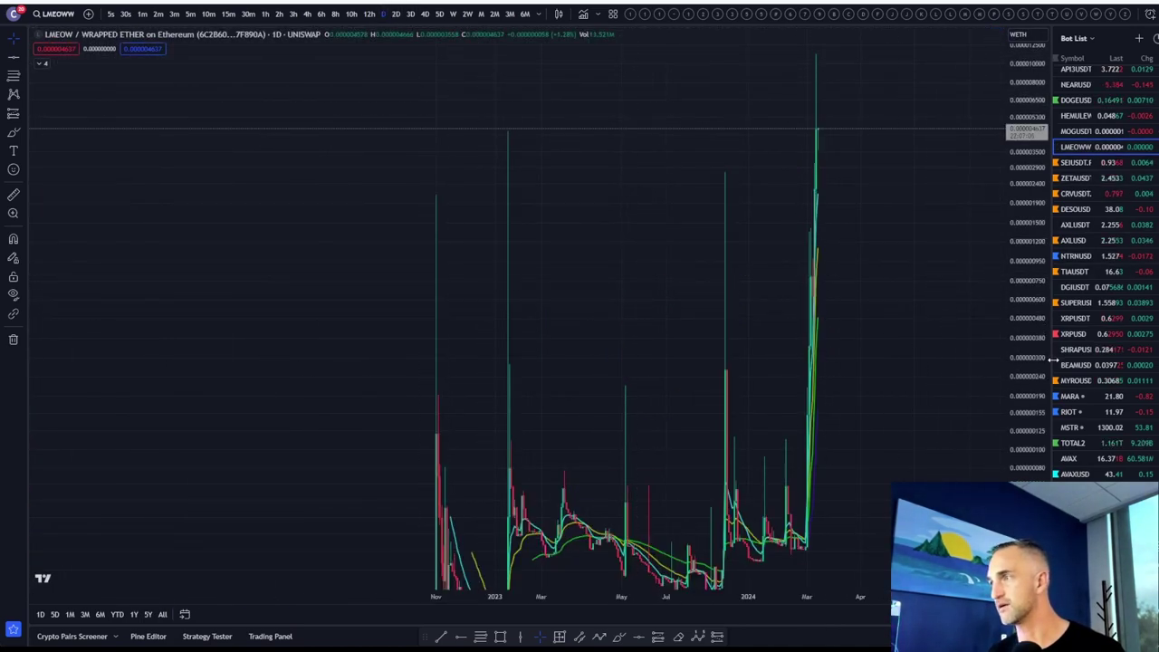
{"action": "scroll", "coordinate": [869, 439], "scroll_direction": "down", "scroll_amount": 2}
{"action": "scroll", "coordinate": [869, 439], "scroll_direction": "down", "scroll_amount": 2}
{"action": "scroll", "coordinate": [870, 439], "scroll_direction": "down", "scroll_amount": 2}
{"action": "scroll", "coordinate": [869, 439], "scroll_direction": "down", "scroll_amount": 2}
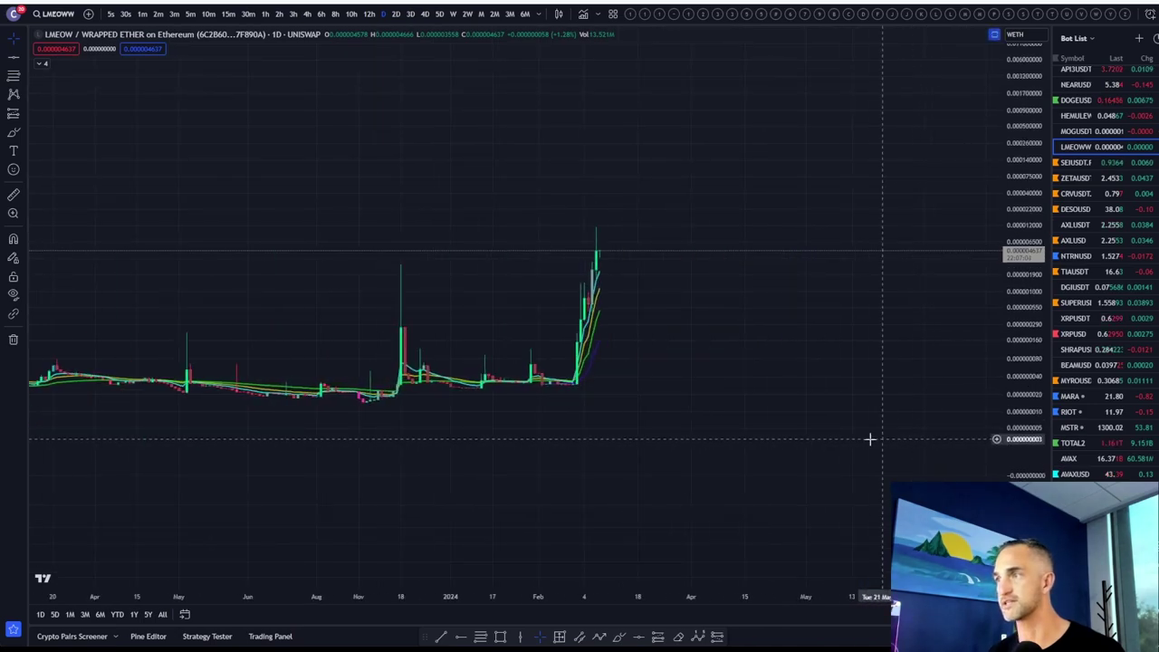
{"action": "scroll", "coordinate": [869, 439], "scroll_direction": "up", "scroll_amount": 2}
Step: Measure the LMEOWW rally from breakout to peak: about 24,580% over 22 bars
{"action": "left_click", "coordinate": [13, 194]}
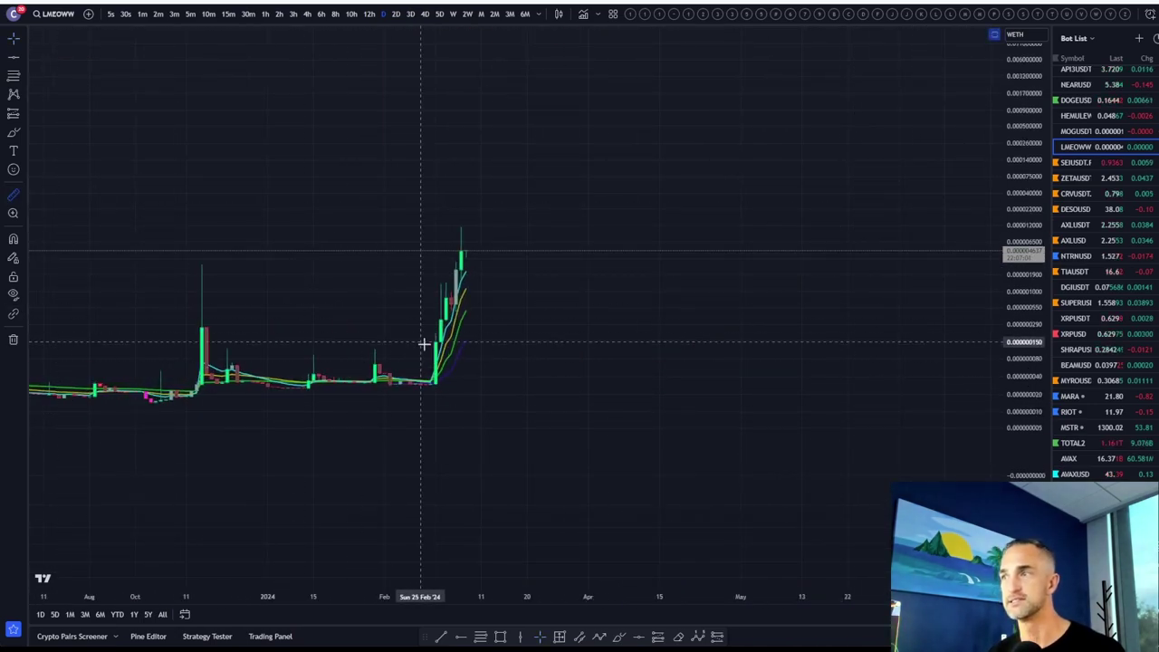
{"action": "left_click", "coordinate": [432, 382]}
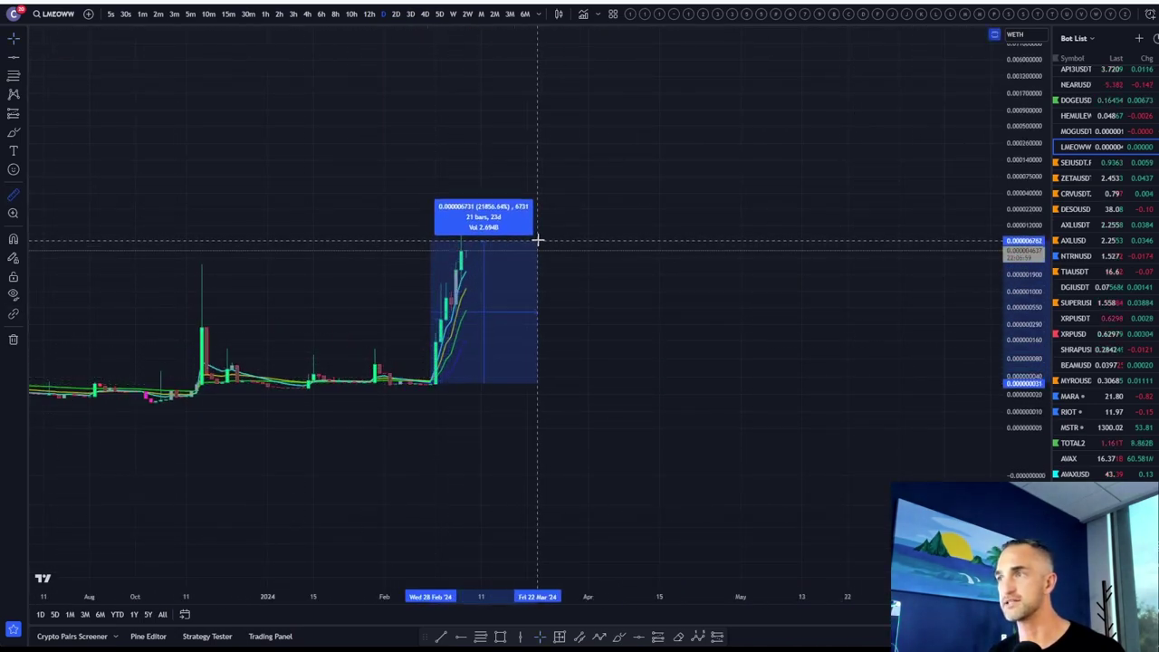
{"action": "left_click", "coordinate": [538, 243]}
{"action": "scroll", "coordinate": [584, 336], "scroll_direction": "down", "scroll_amount": 3}
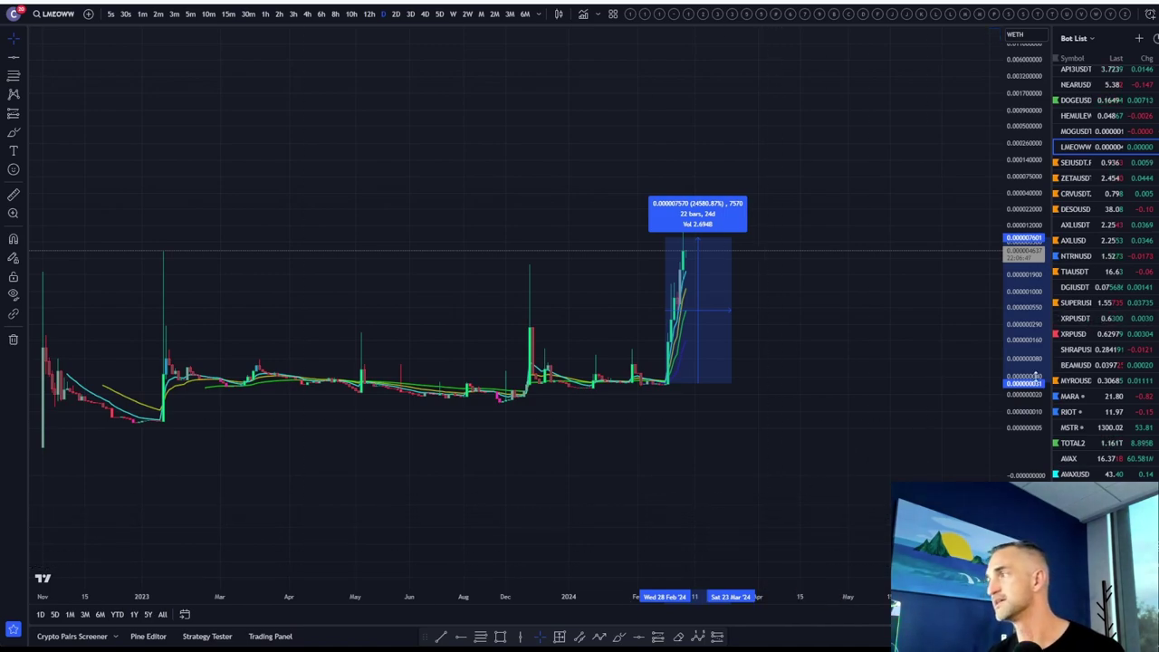
{"action": "left_click_drag", "start_coordinate": [1032, 353], "coordinate": [1035, 378]}
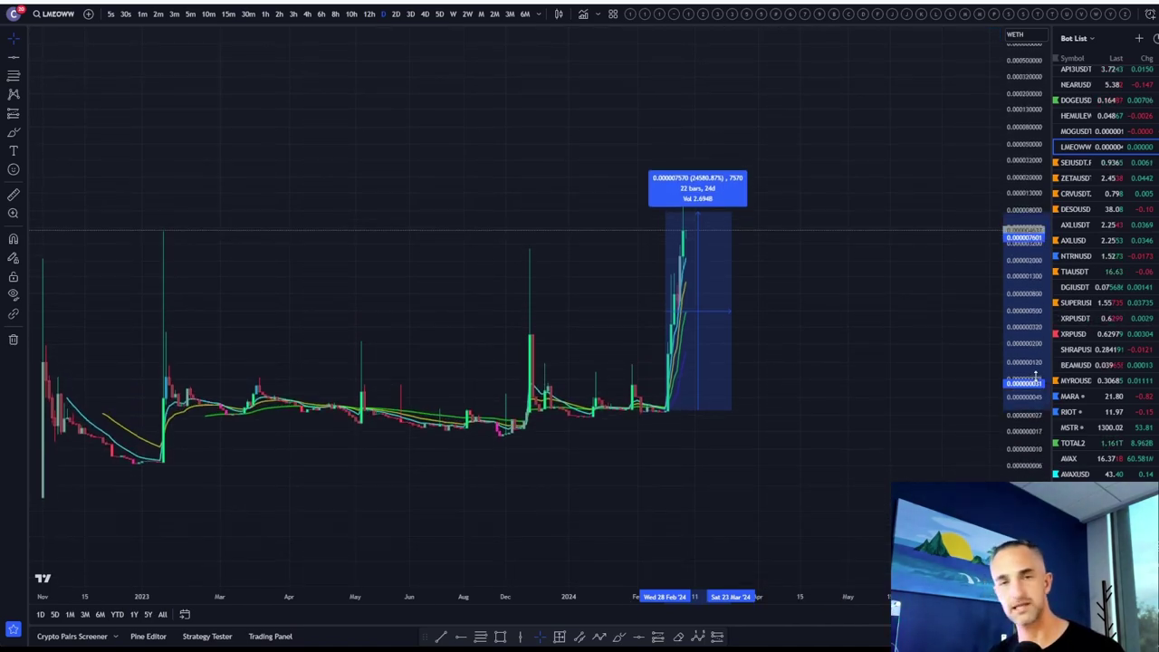